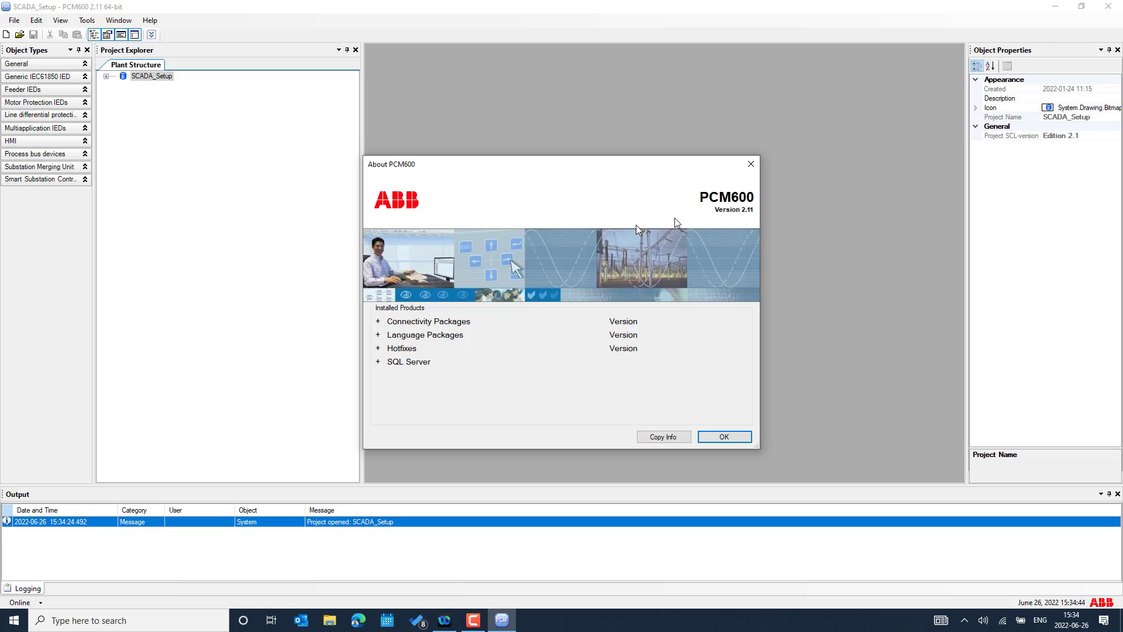
# Examine the installed connectivity packages and their versions in the PCM600 product information.
pyautogui.click(378, 322)
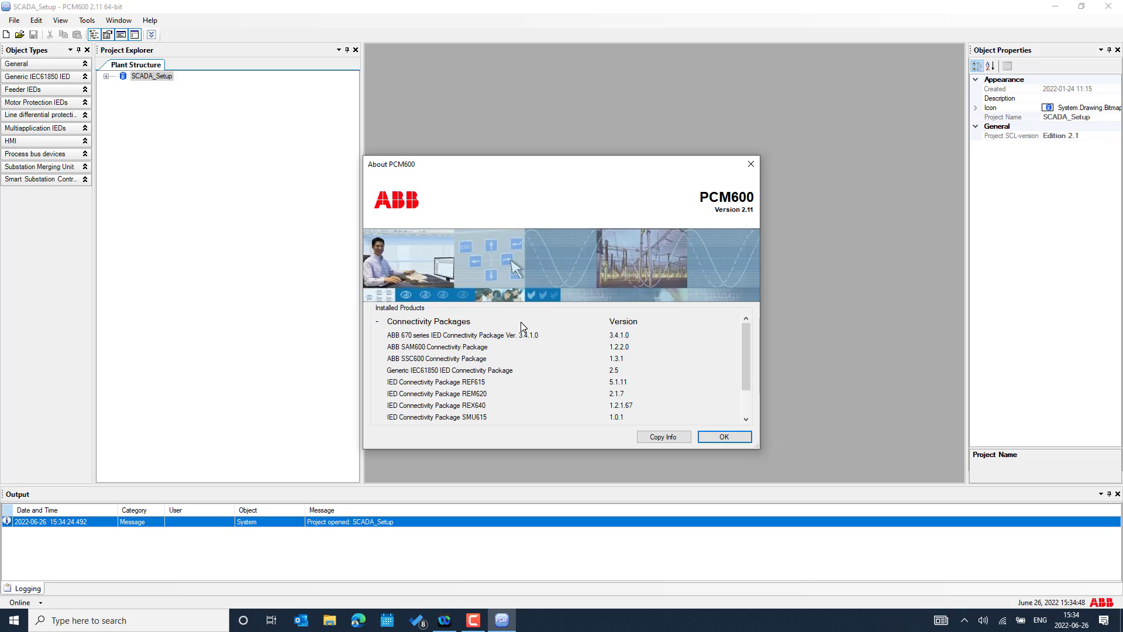
pyautogui.scroll(-3, 503, 373)
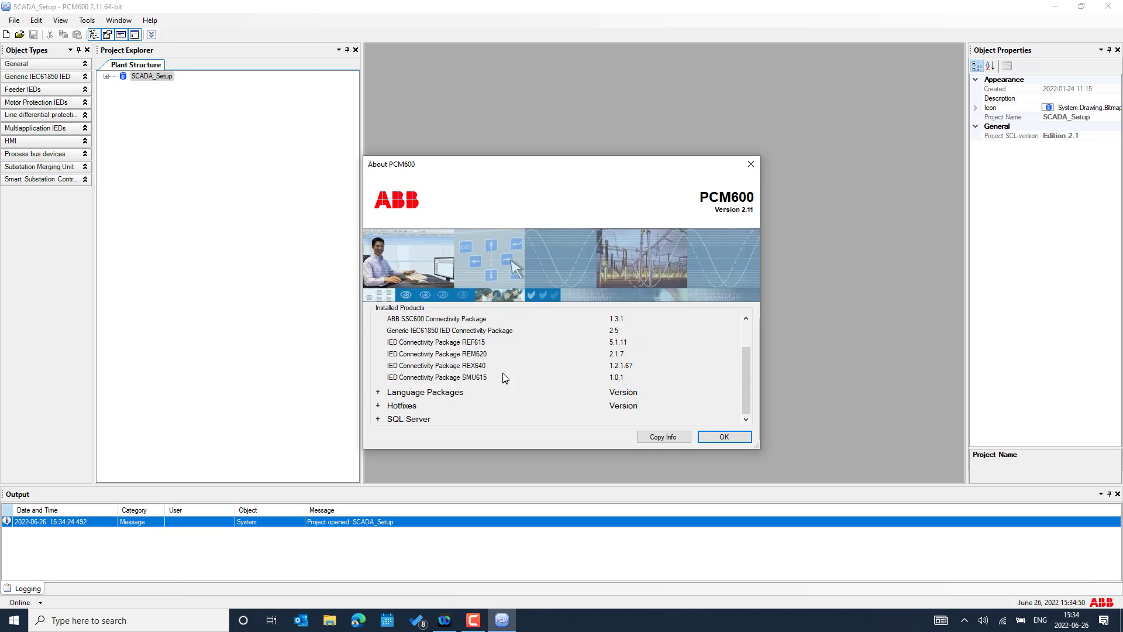
pyautogui.scroll(3, 494, 366)
pyautogui.scroll(-3, 504, 351)
pyautogui.scroll(3, 520, 366)
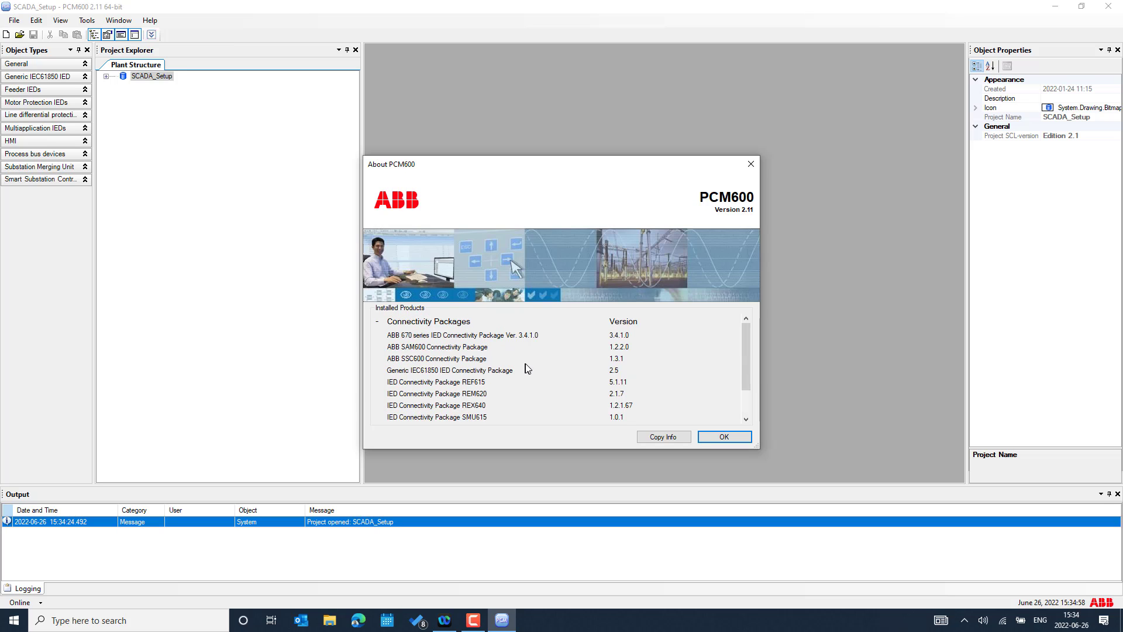
pyautogui.scroll(-3, 528, 369)
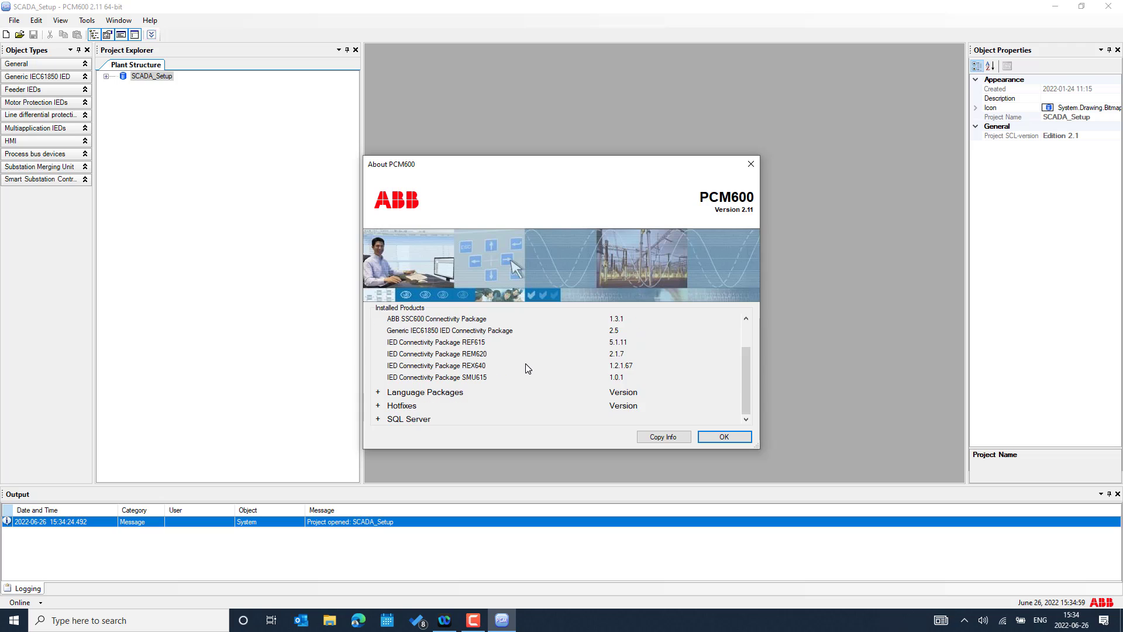
# Check the installed PCM600 hotfix and its build, collapse the product lists and close the product information.
pyautogui.click(379, 406)
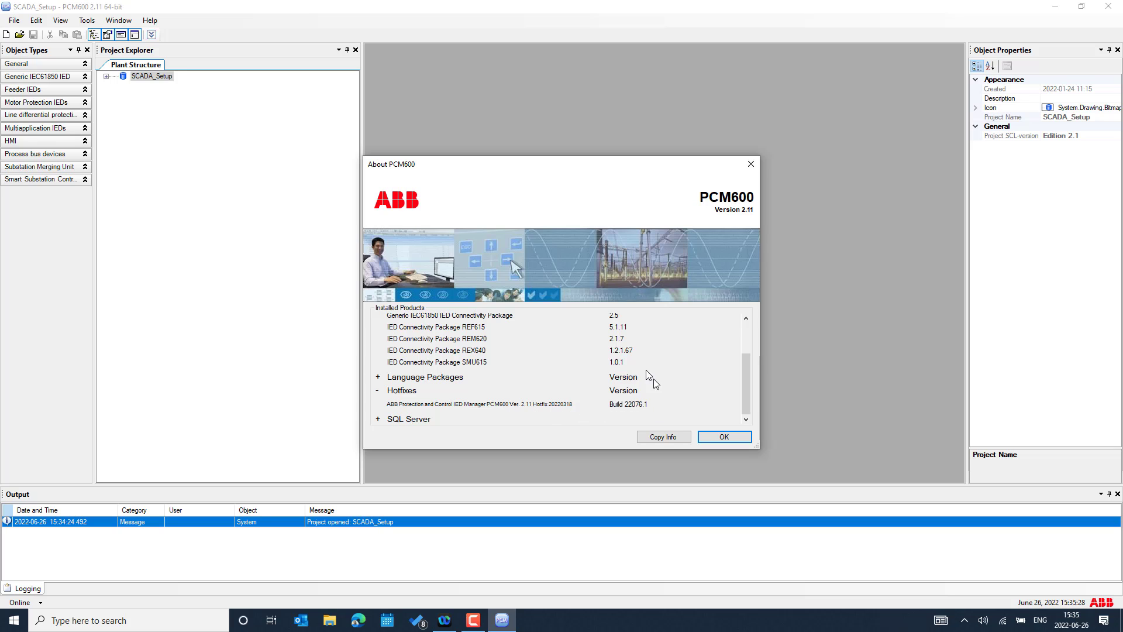
pyautogui.scroll(2, 646, 370)
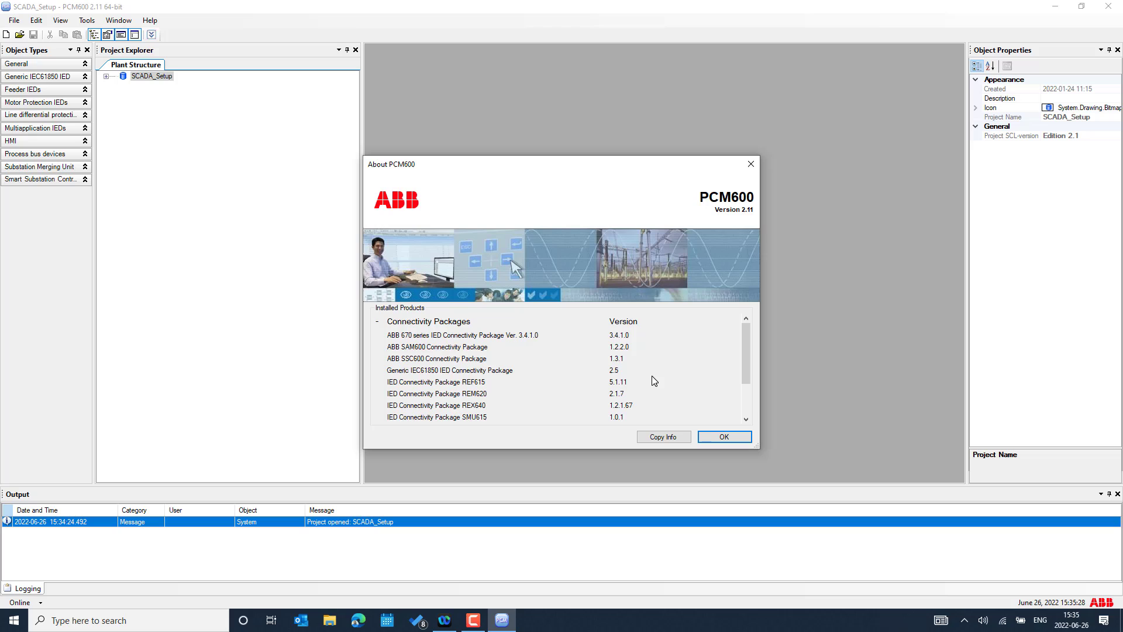
pyautogui.click(378, 323)
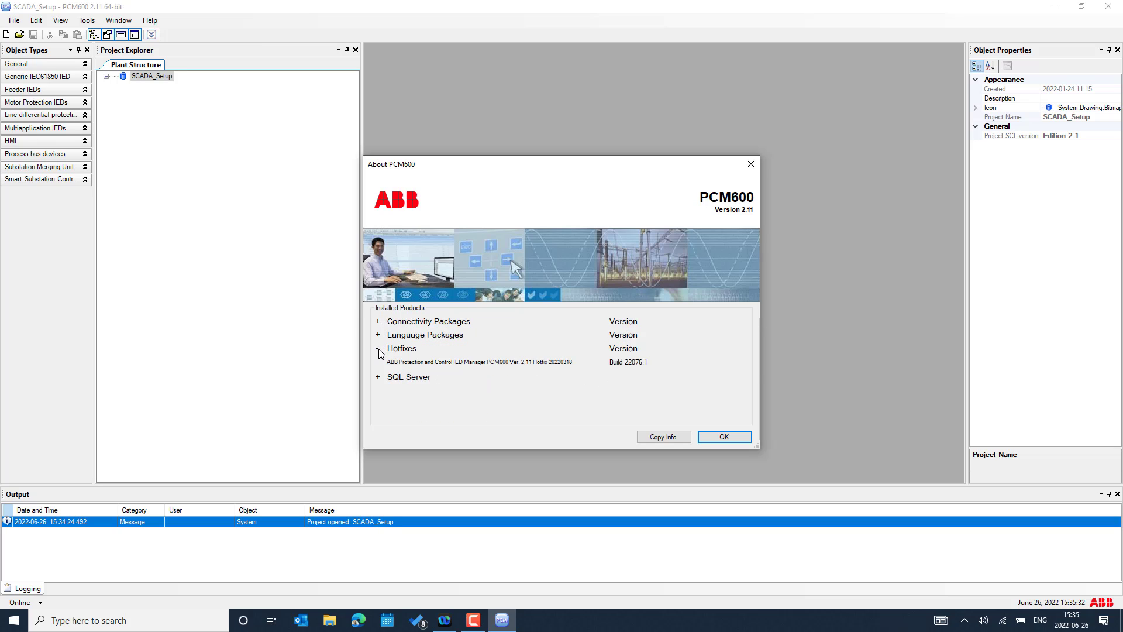
pyautogui.click(378, 349)
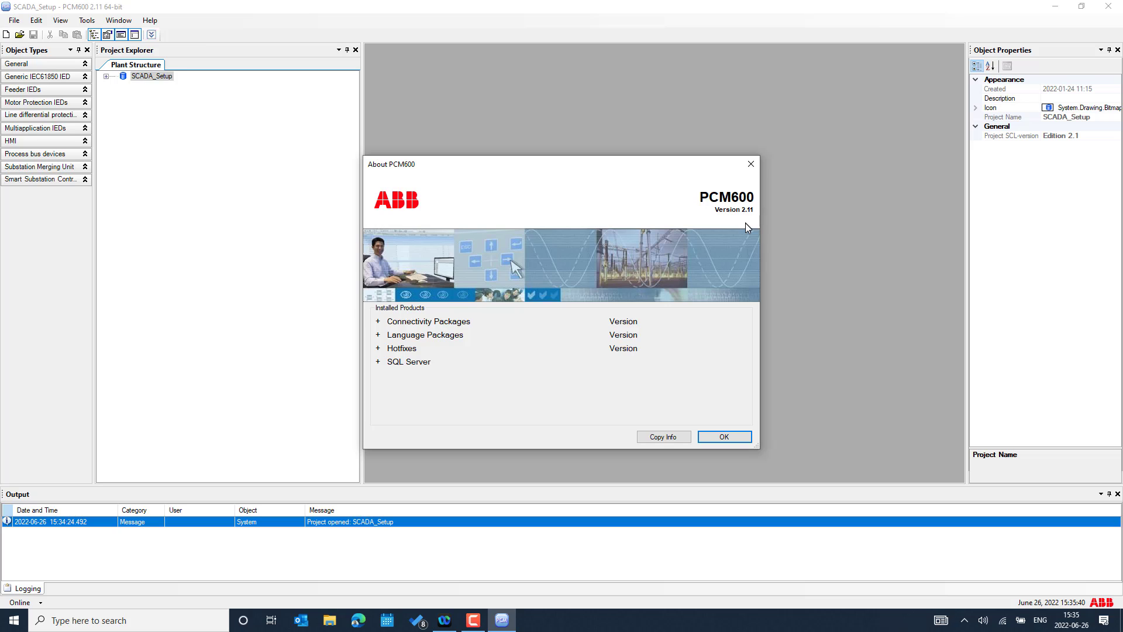
pyautogui.click(725, 442)
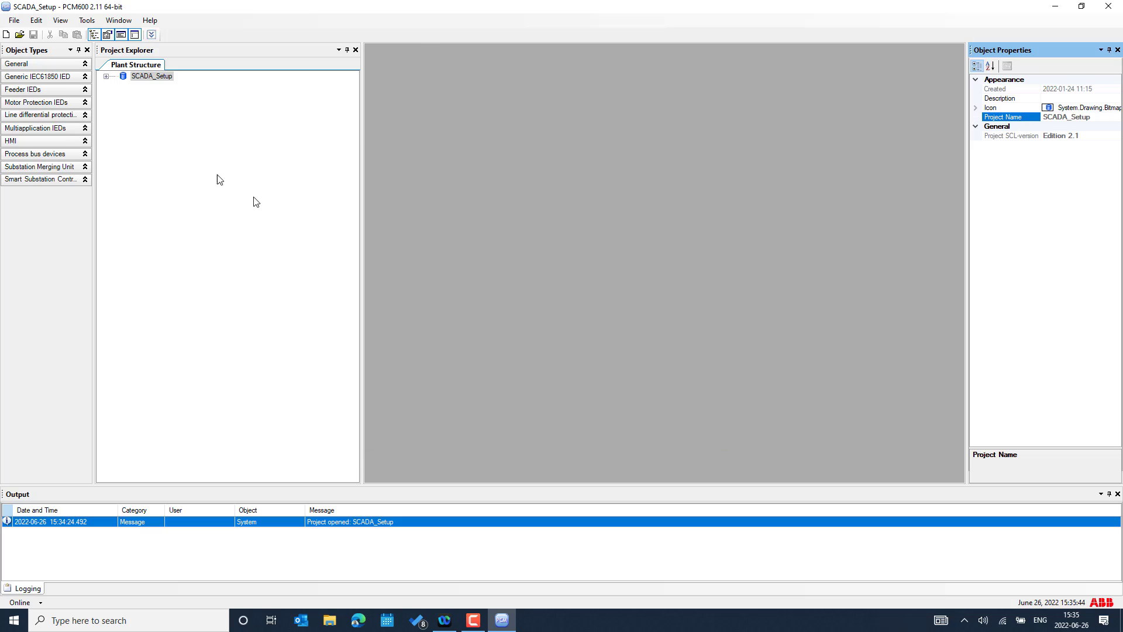
# Launch Update Manager from PCM600 with administrator rights and bring its window to the front.
pyautogui.click(151, 24)
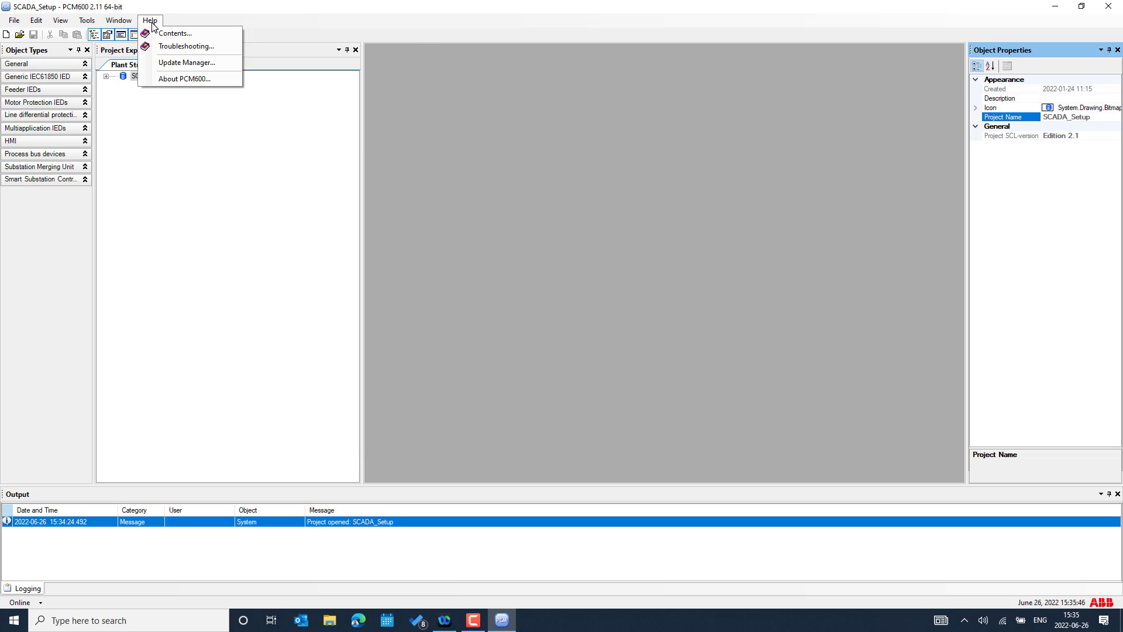
pyautogui.click(178, 66)
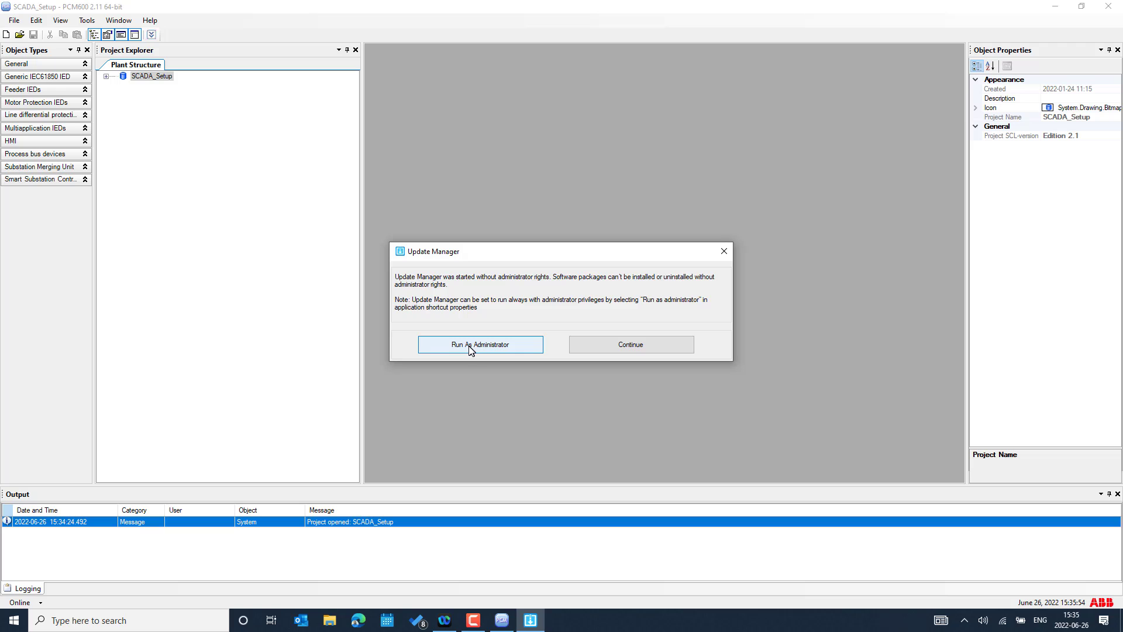
pyautogui.click(474, 348)
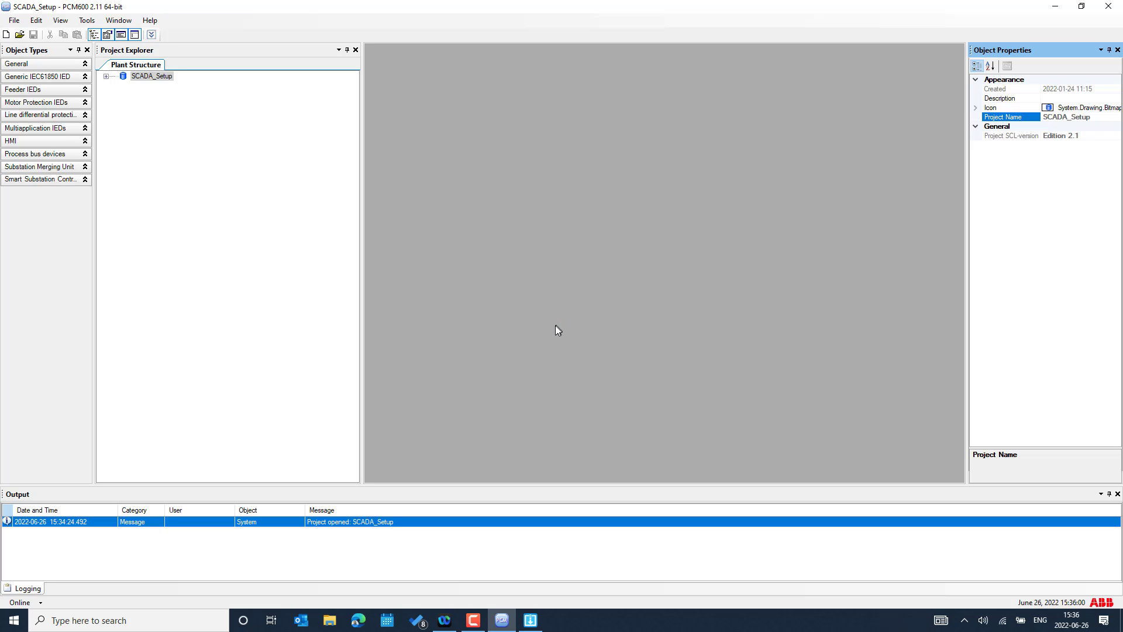
pyautogui.click(533, 621)
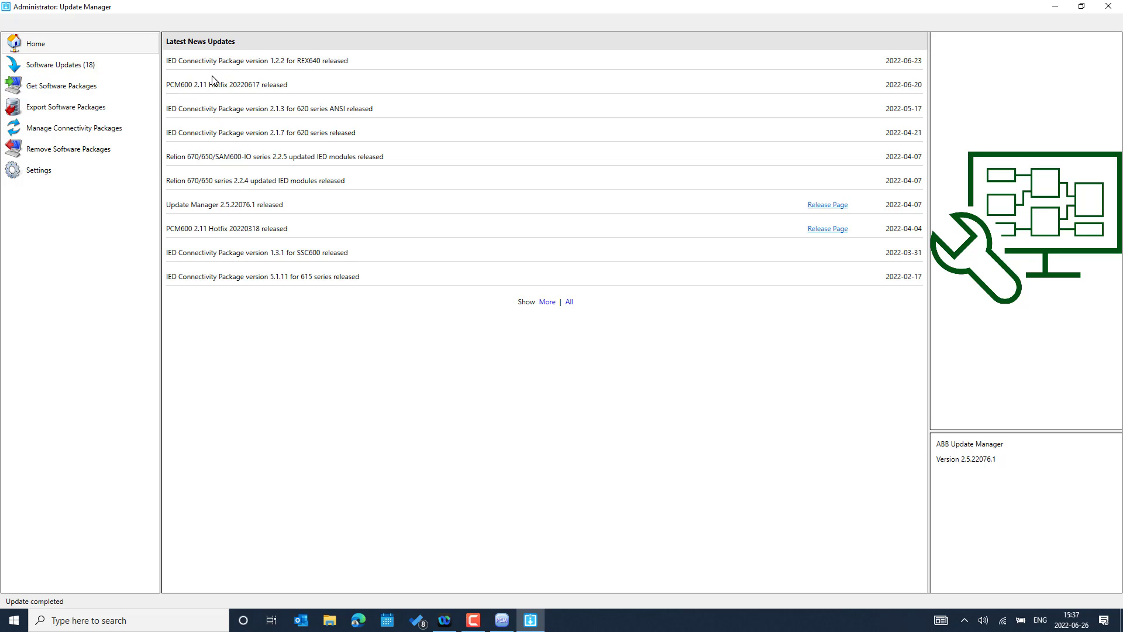
# Review the Update Manager settings for view mode, storage folders, add-ons and data source.
pyautogui.click(87, 177)
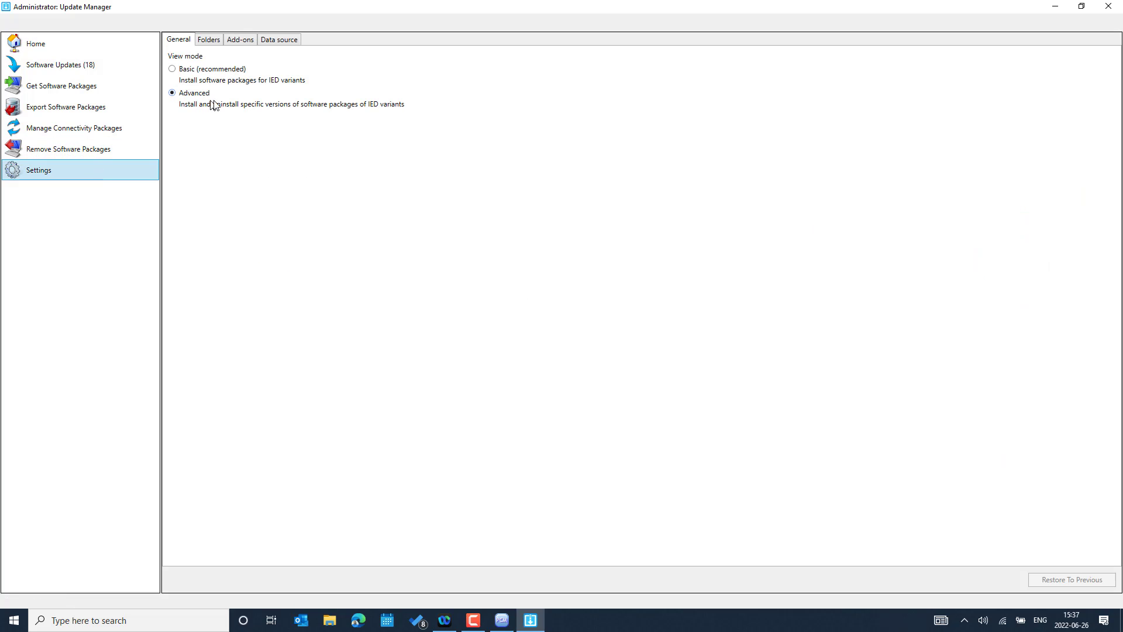
pyautogui.click(210, 39)
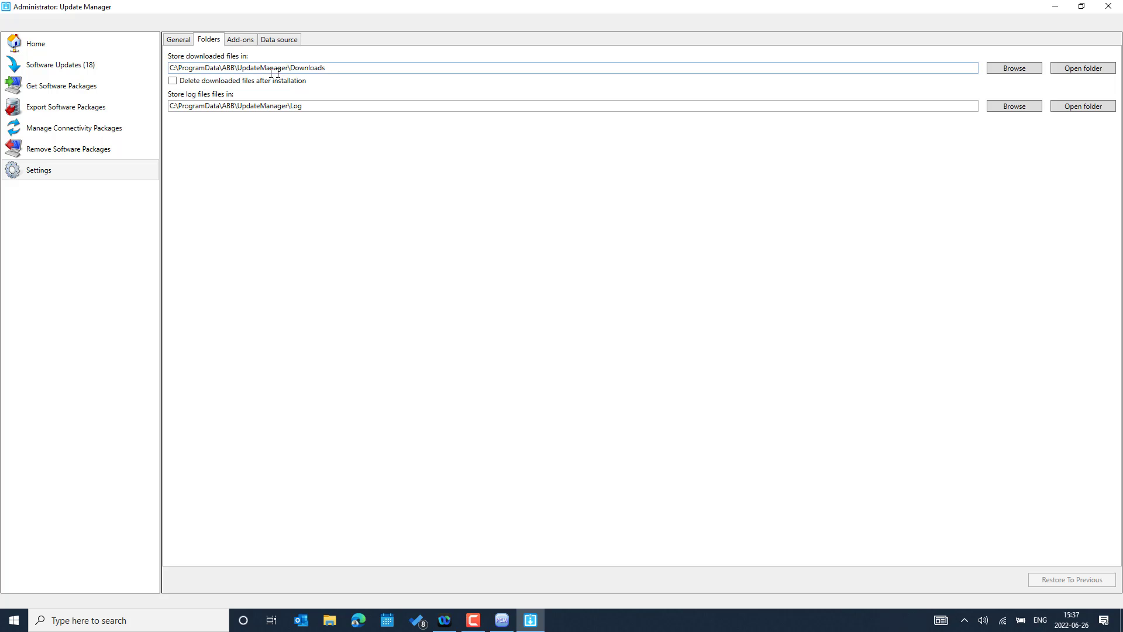
pyautogui.click(242, 41)
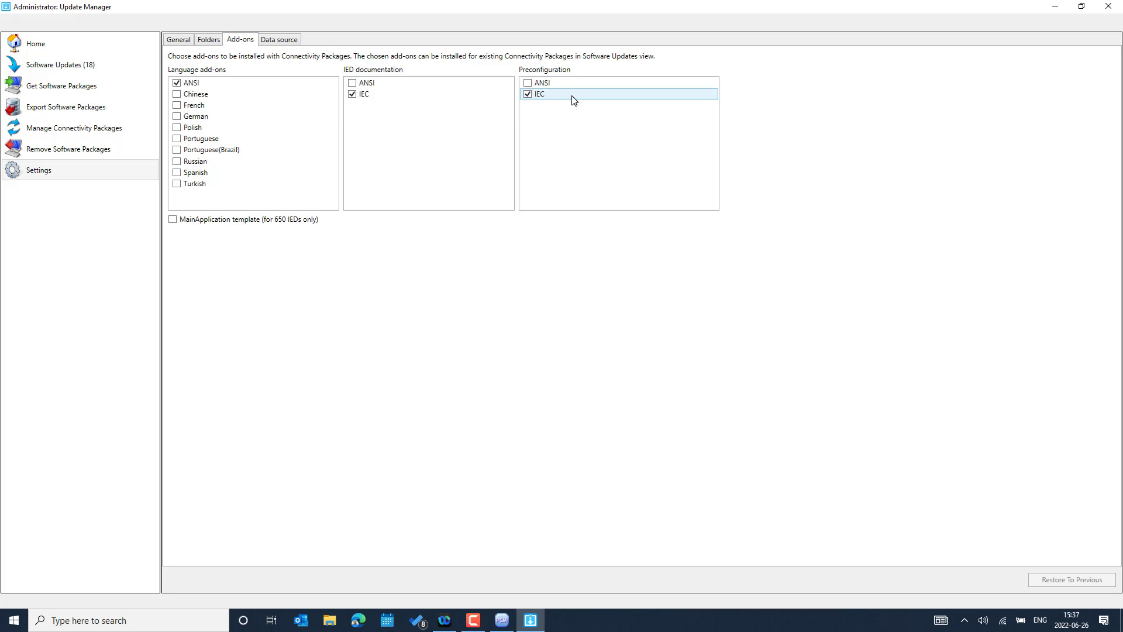
pyautogui.click(287, 43)
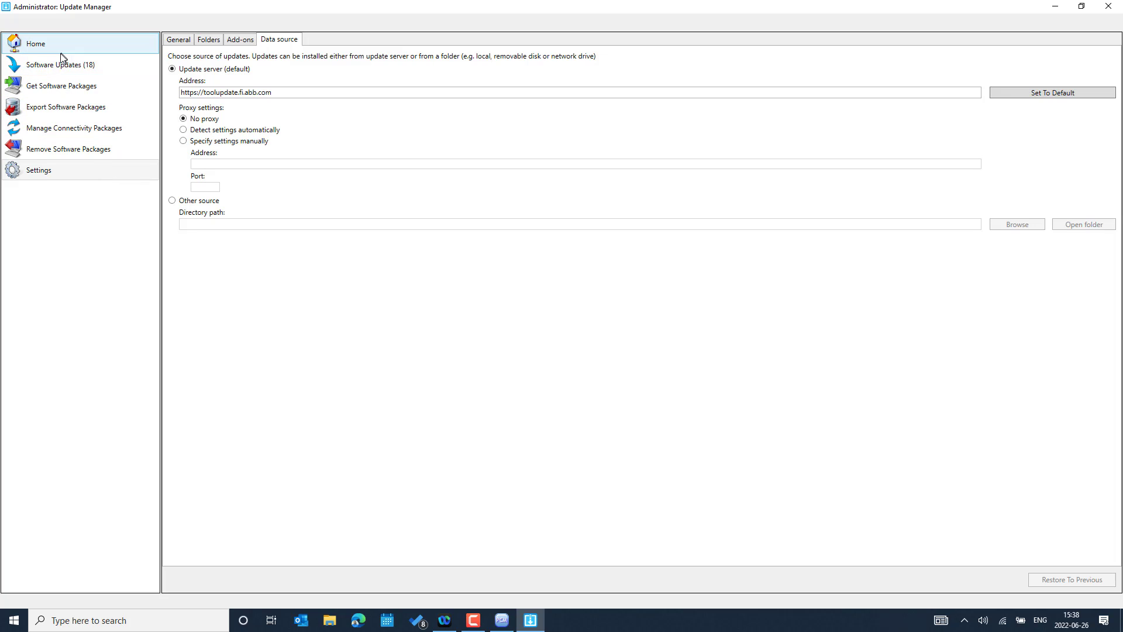
# Look over the available software updates, and examine the connectivity packages offered for the 670 and 650 series.
pyautogui.click(69, 67)
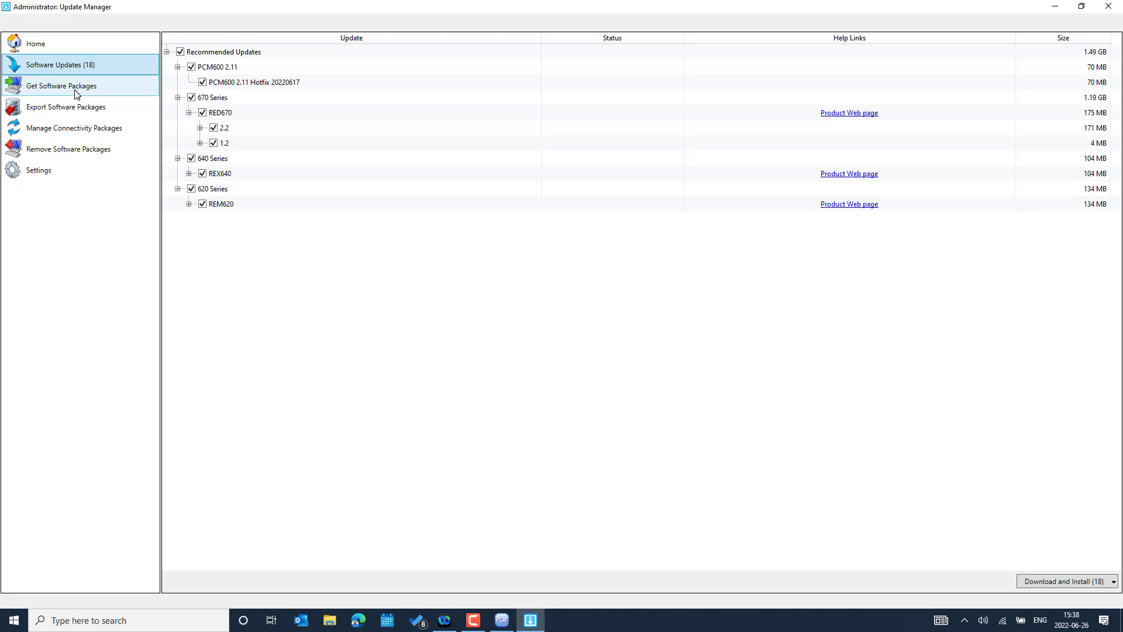
pyautogui.click(76, 94)
pyautogui.click(65, 68)
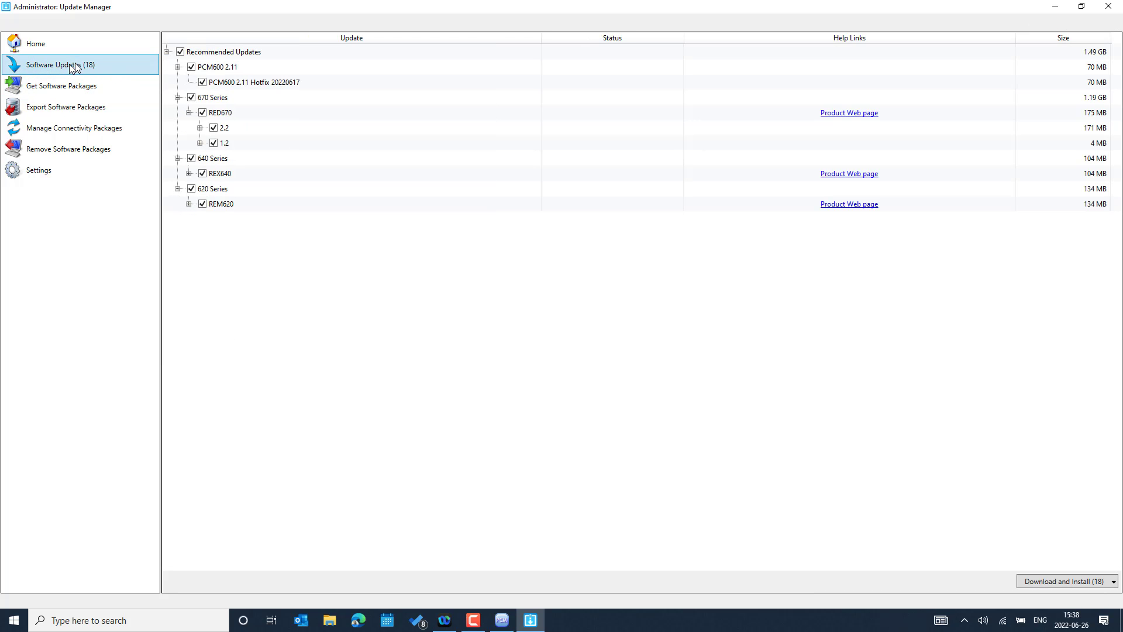
pyautogui.click(71, 85)
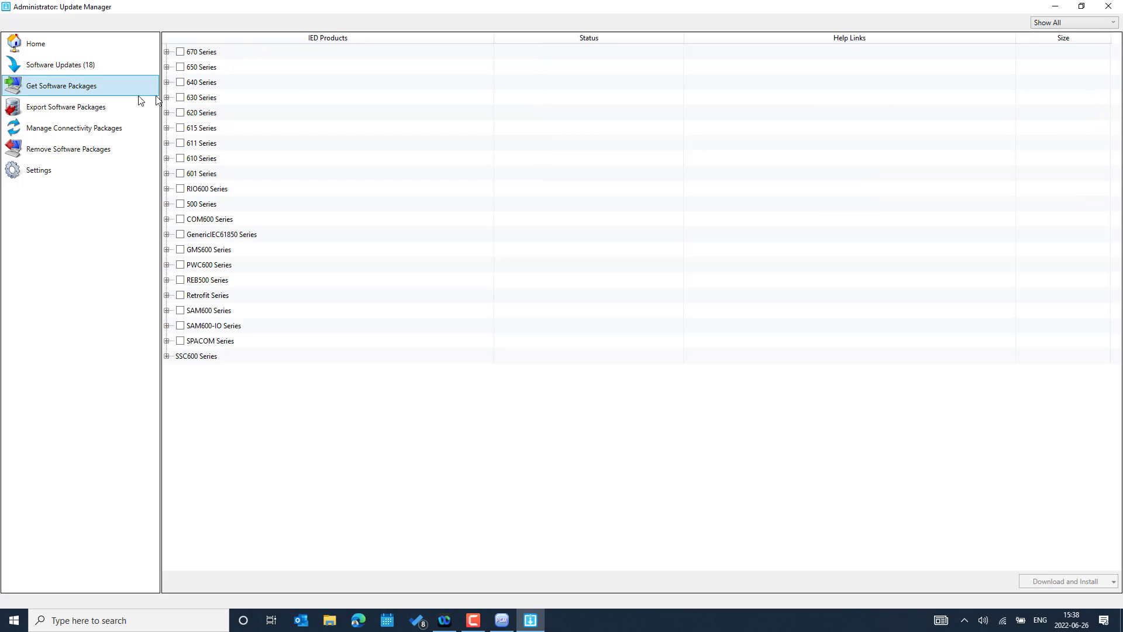
pyautogui.click(167, 52)
pyautogui.click(177, 67)
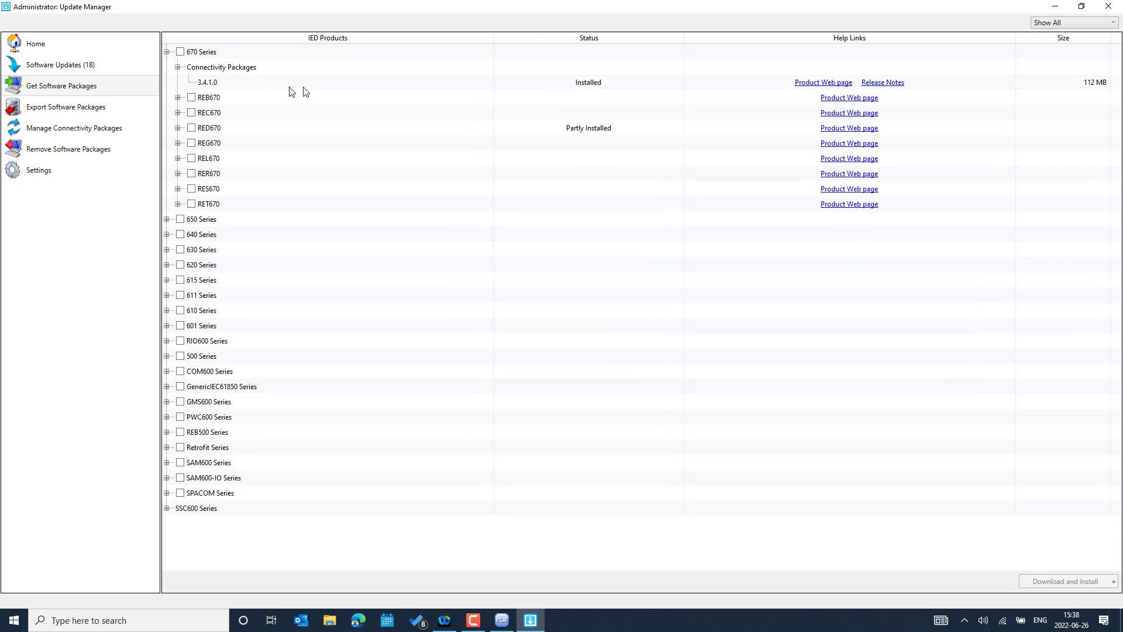
pyautogui.click(167, 220)
pyautogui.click(178, 235)
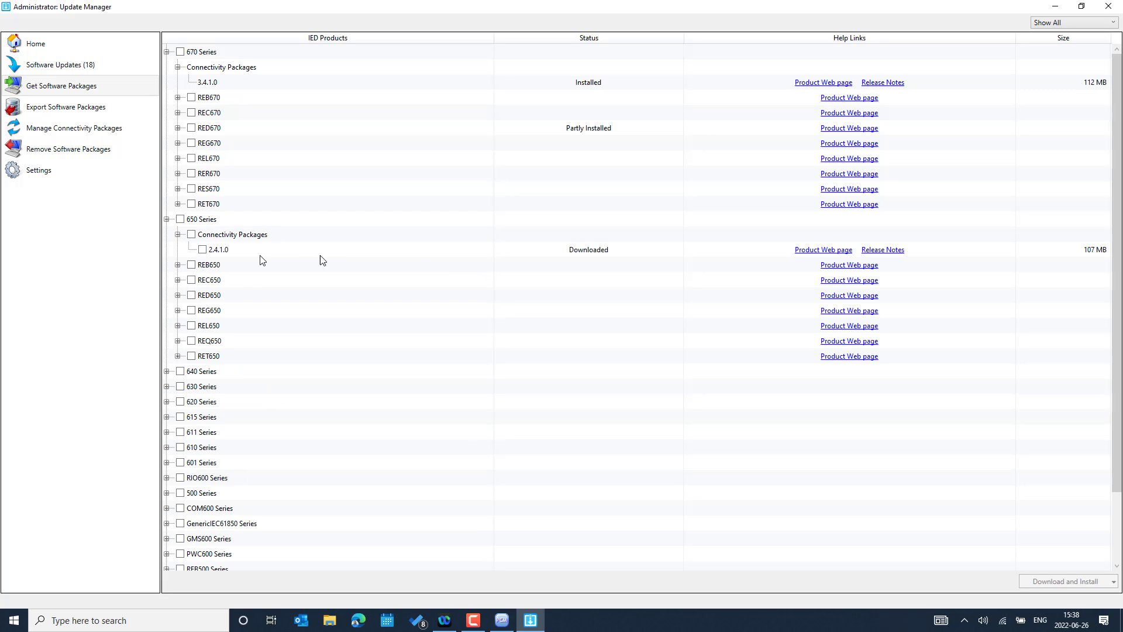
# Inspect the REB650 version 2.2 software packages, and collapse the 650 and 670 series again.
pyautogui.click(178, 265)
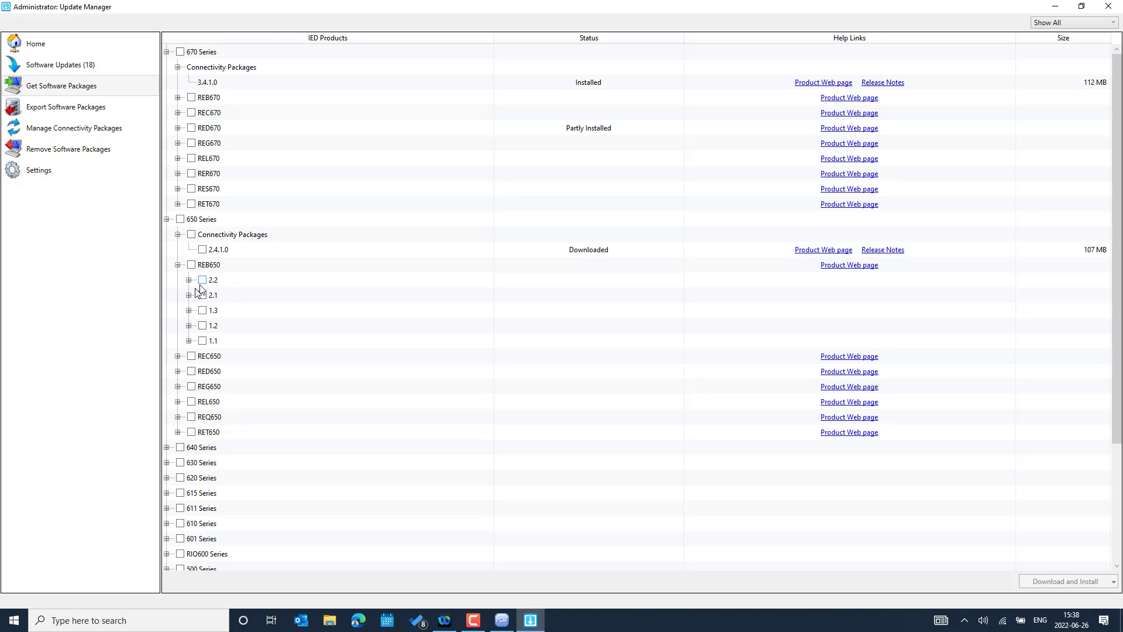
pyautogui.click(189, 280)
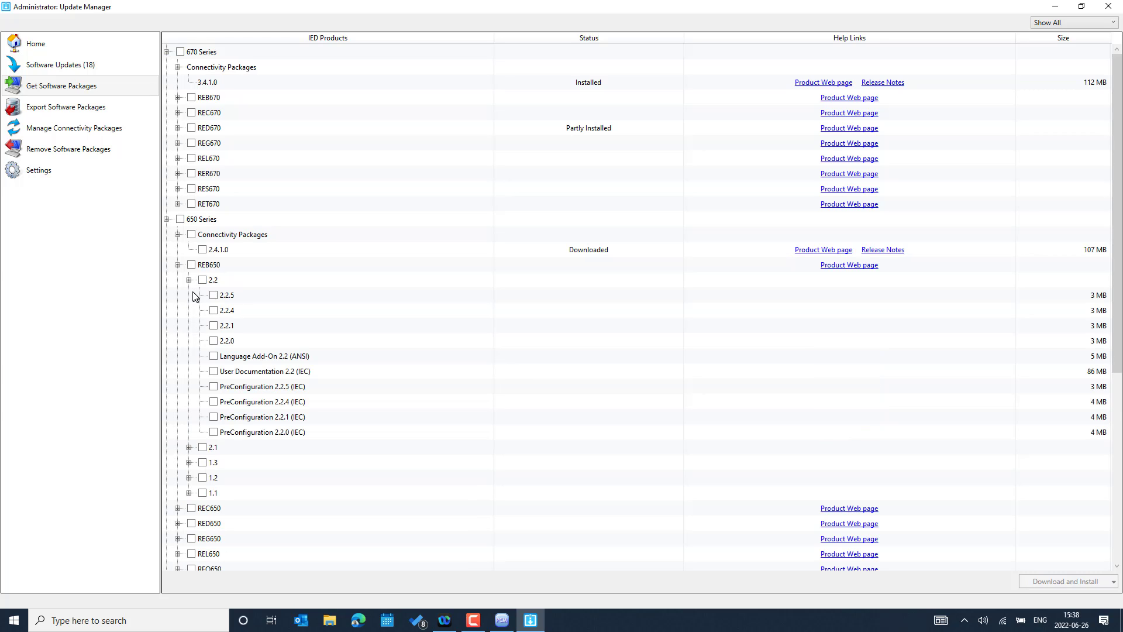
pyautogui.click(189, 280)
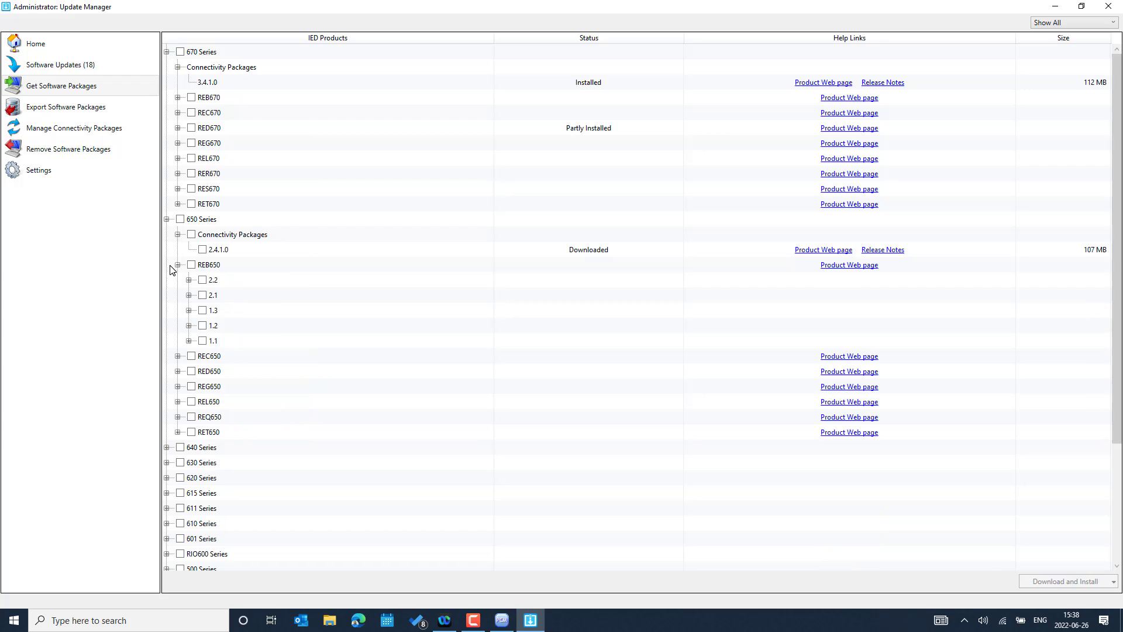
pyautogui.click(178, 265)
pyautogui.click(178, 235)
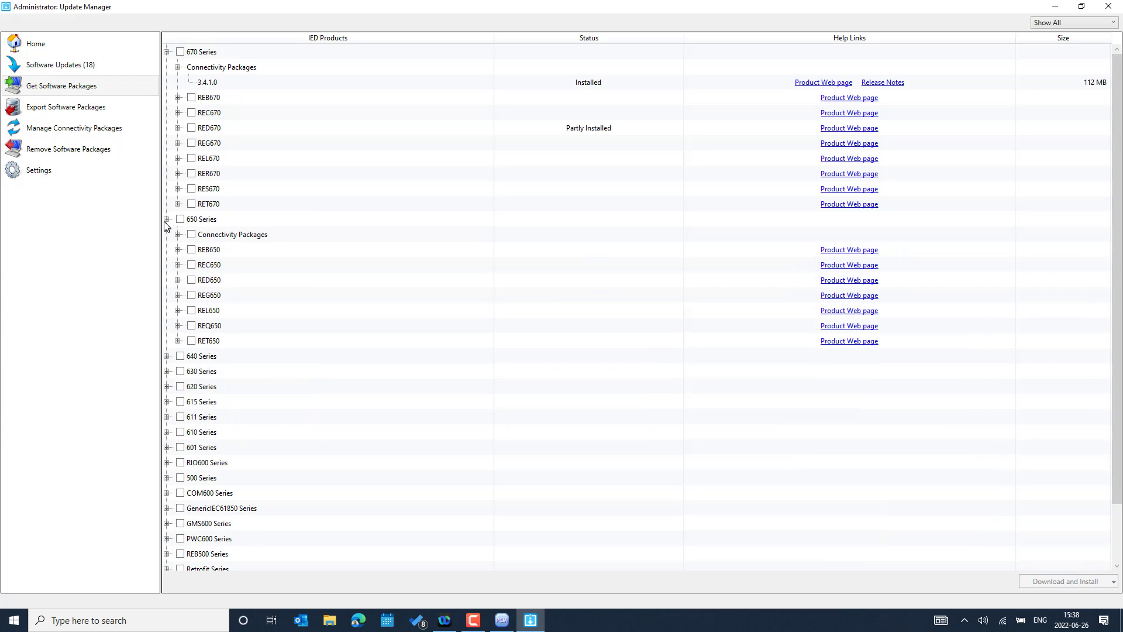
pyautogui.click(167, 219)
pyautogui.click(167, 52)
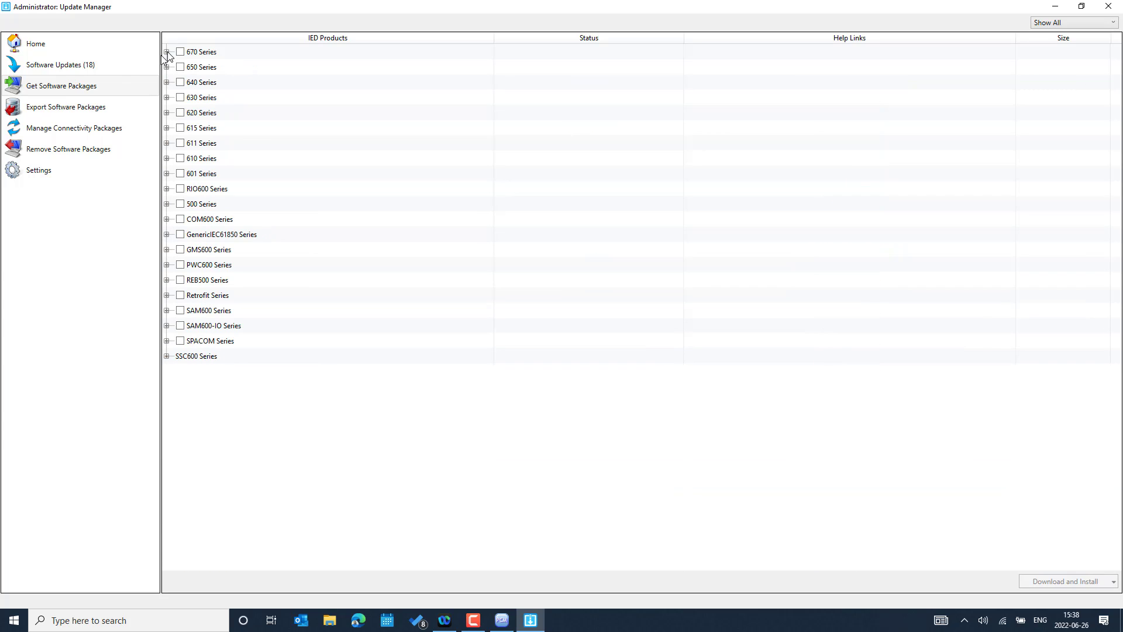
# Exclude the 670 Series and 620 Series from the recommended software updates and expand REX640 to show its selected package.
pyautogui.click(100, 66)
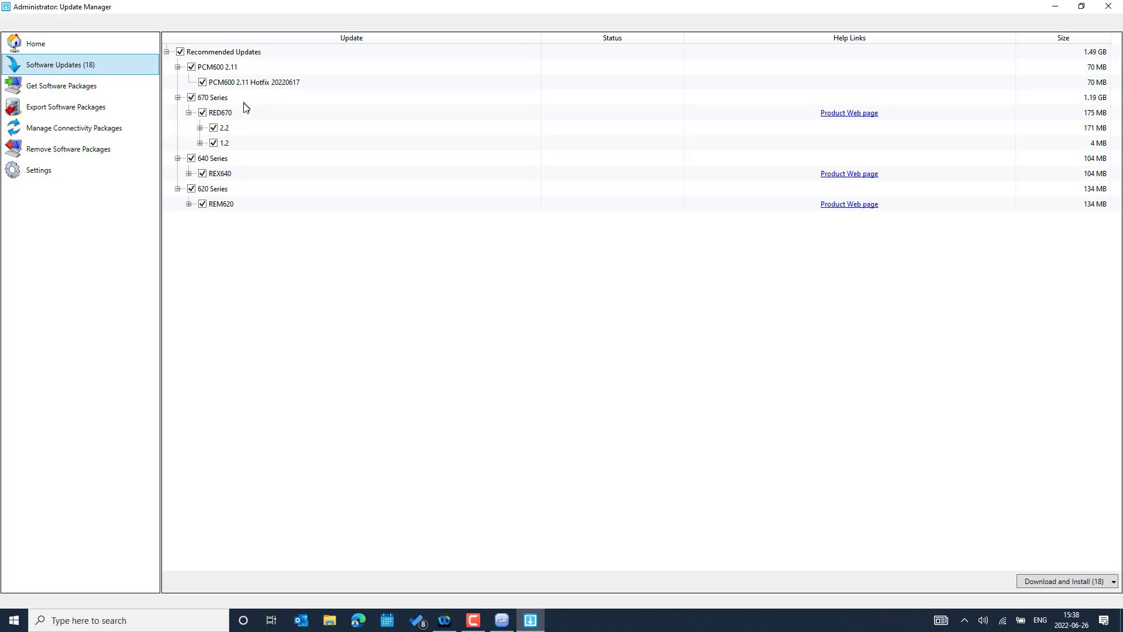
pyautogui.click(191, 97)
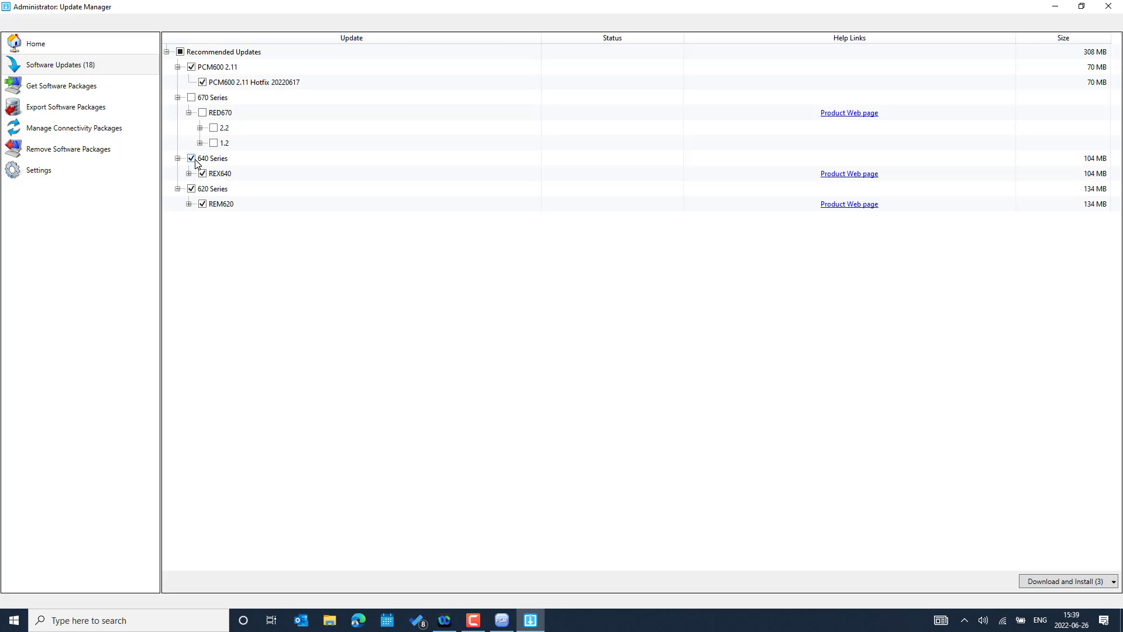
pyautogui.click(192, 188)
pyautogui.click(188, 174)
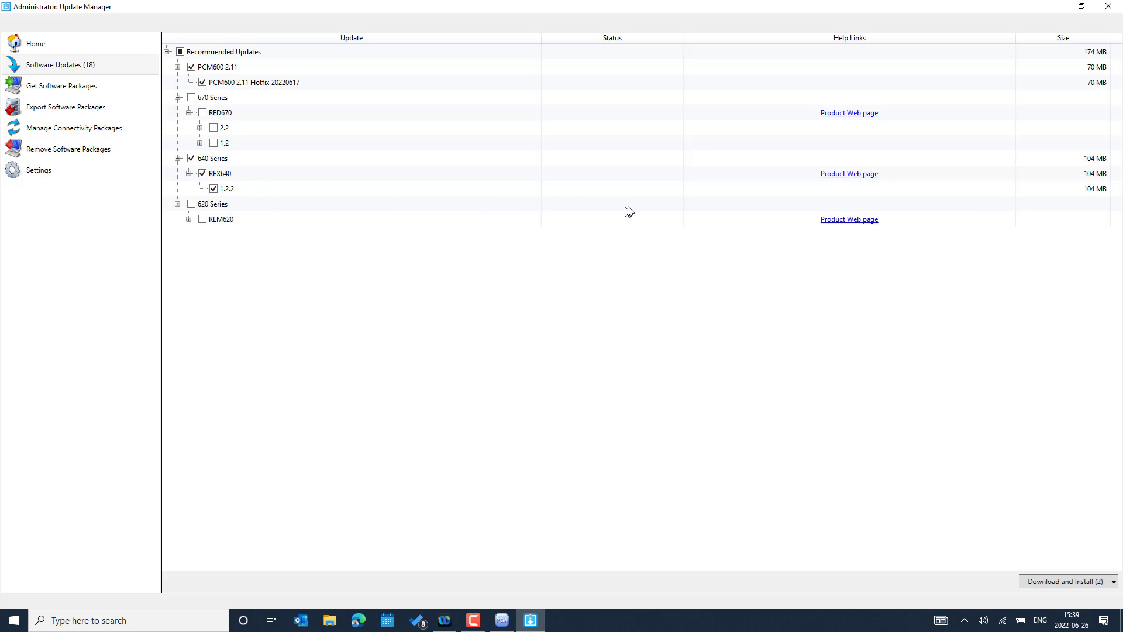
# Download and install the selected PCM600 hotfix and REX640 package, accepting the license agreement and showing the download details.
pyautogui.click(1114, 581)
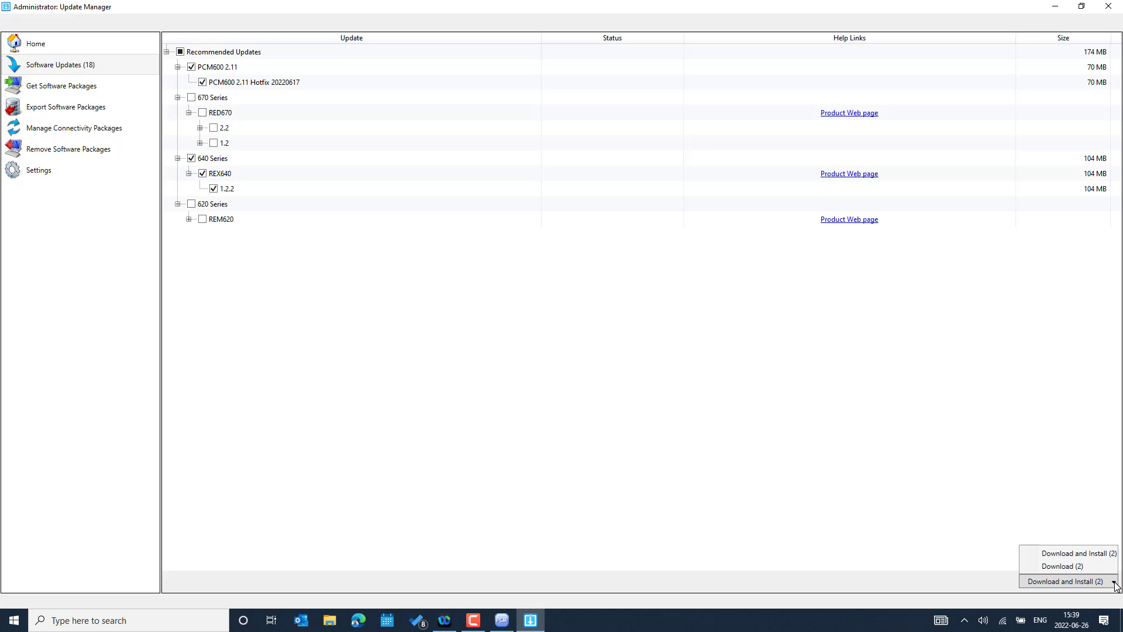
pyautogui.click(1091, 555)
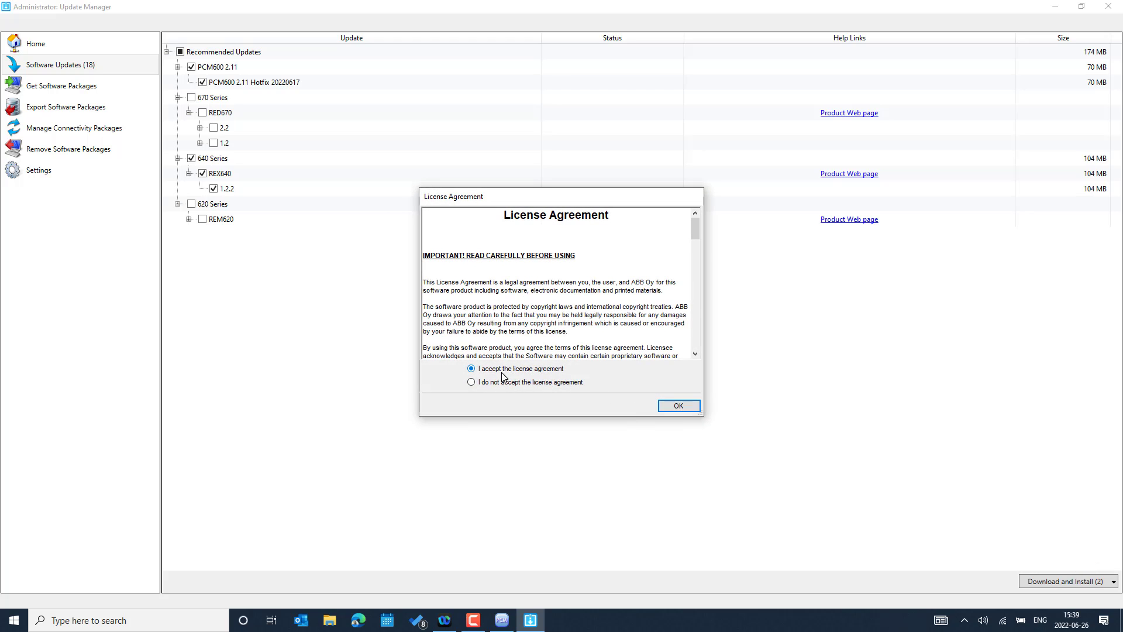
pyautogui.click(506, 369)
pyautogui.scroll(-4, 653, 309)
pyautogui.click(677, 405)
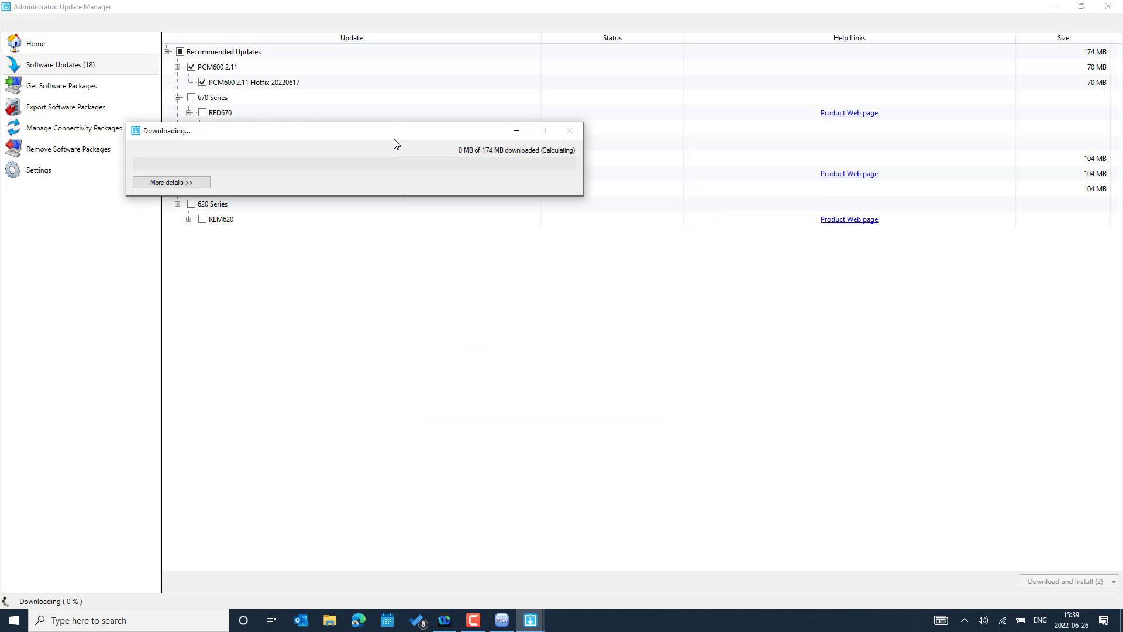
pyautogui.moveTo(554, 233); pyautogui.dragTo(569, 332)
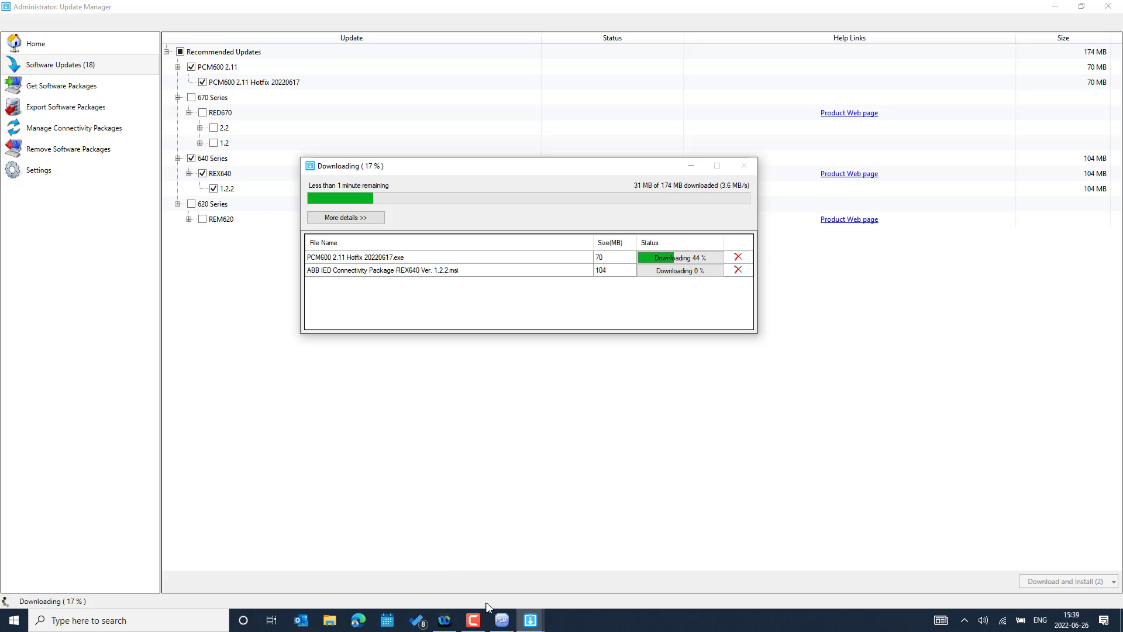
# Switch to PCM600 and close the program while the selected packages are being downloaded.
pyautogui.click(501, 620)
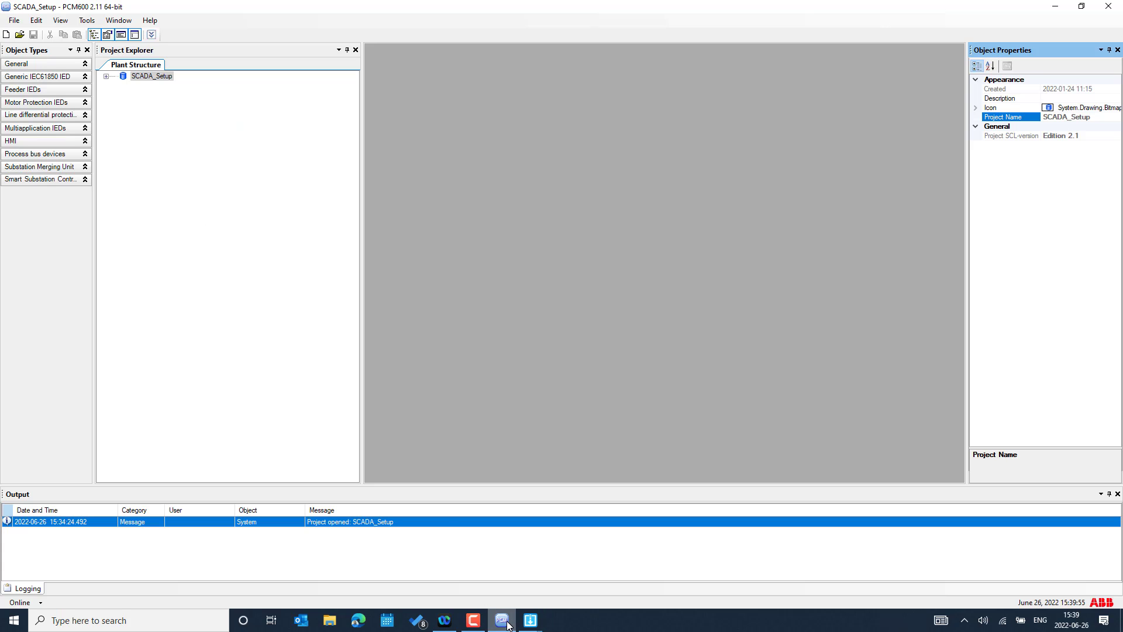
pyautogui.click(14, 20)
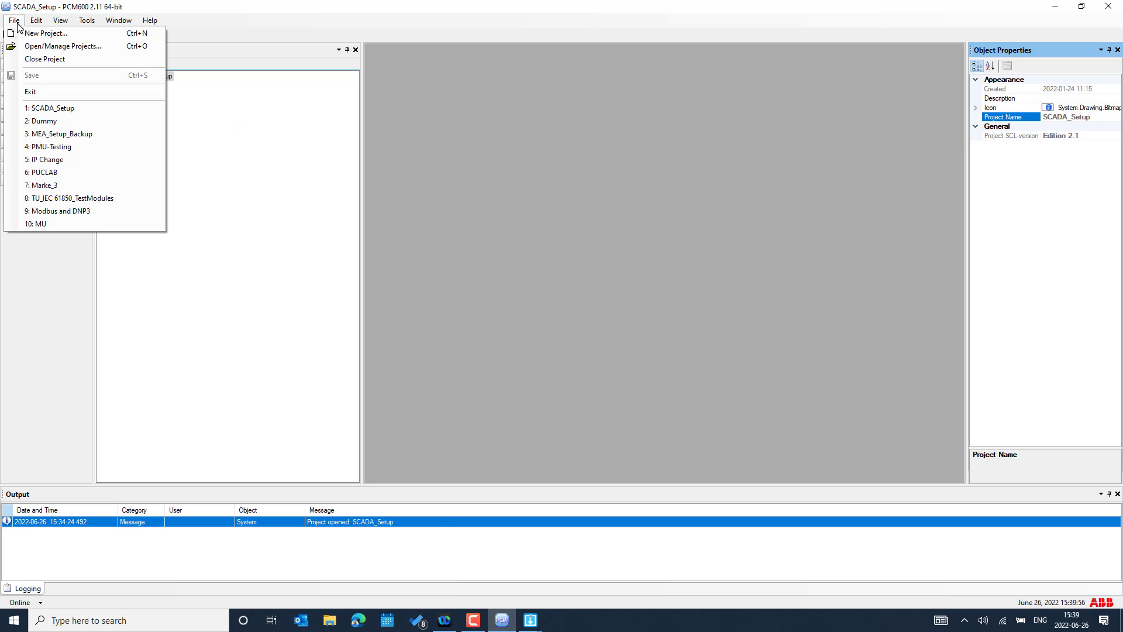
pyautogui.click(43, 108)
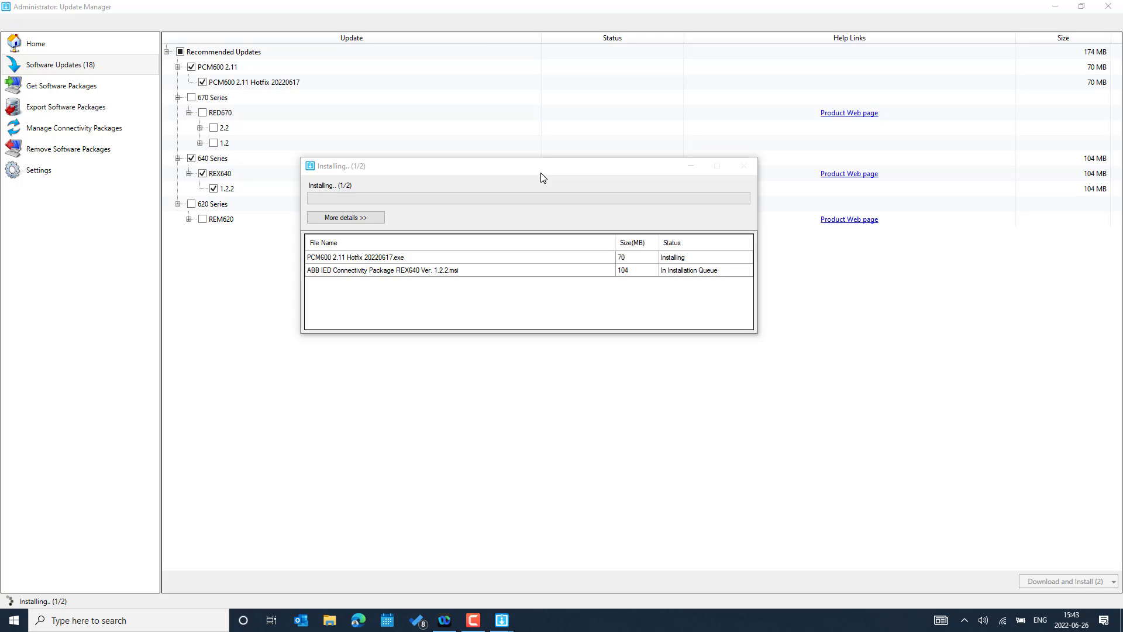
# Close the installation window once both packages are installed, and open the list of software packages for export.
pyautogui.click(507, 171)
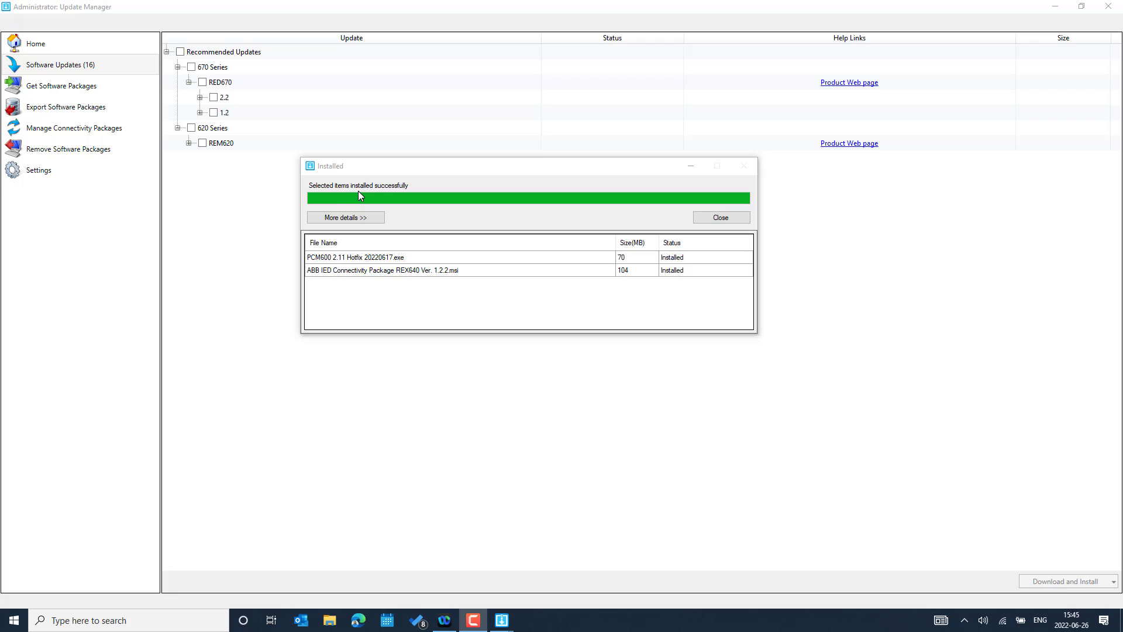
pyautogui.click(710, 219)
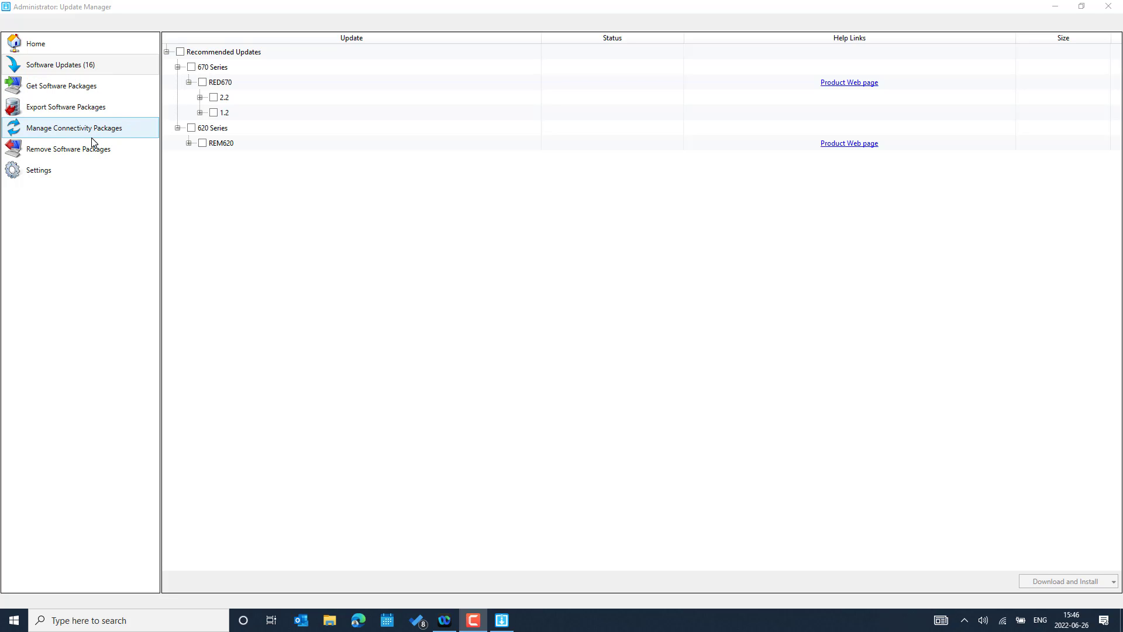
pyautogui.click(52, 111)
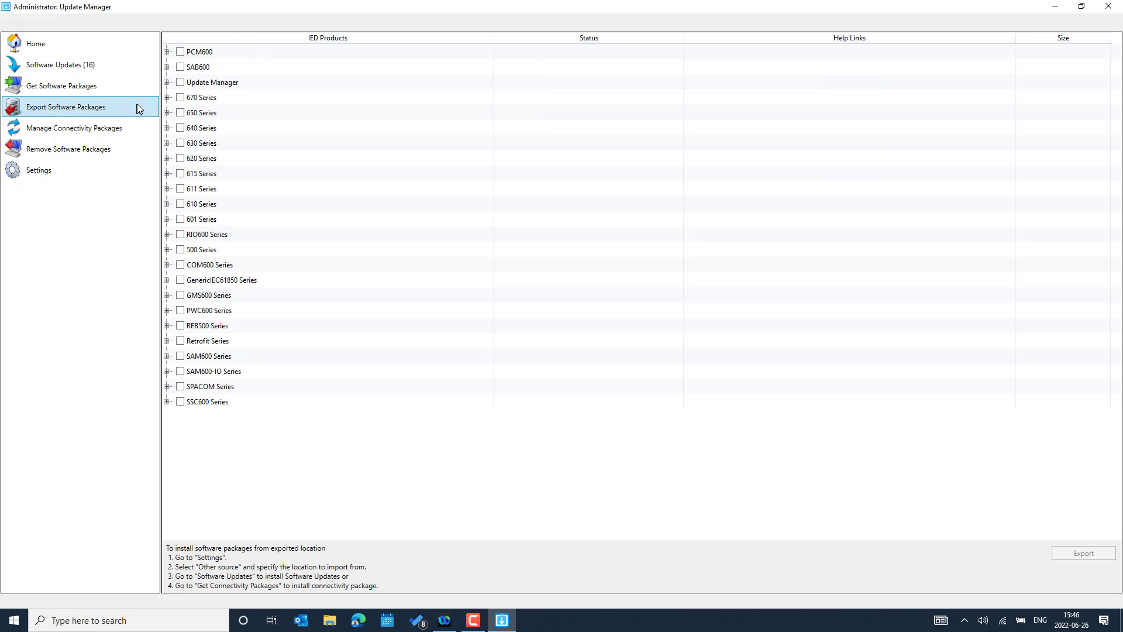
# Mark PCM600 2.11 Hotfix 20220318 and Hotfix 20220617 for export, and look through the PCM600 2.10 hotfixes.
pyautogui.click(167, 52)
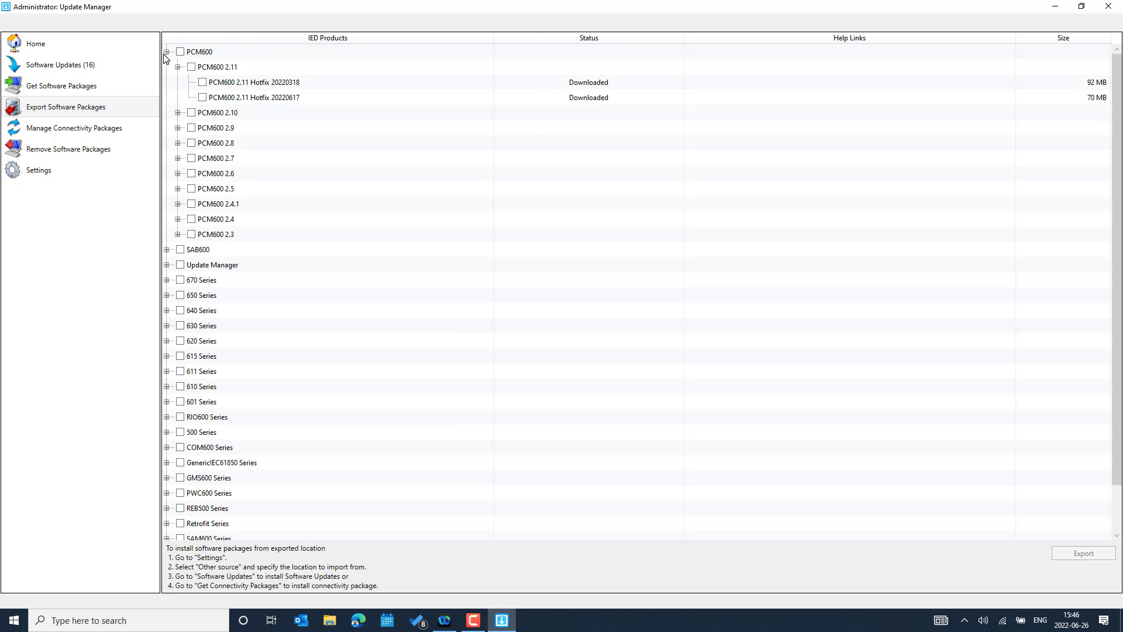
pyautogui.click(203, 97)
pyautogui.click(203, 83)
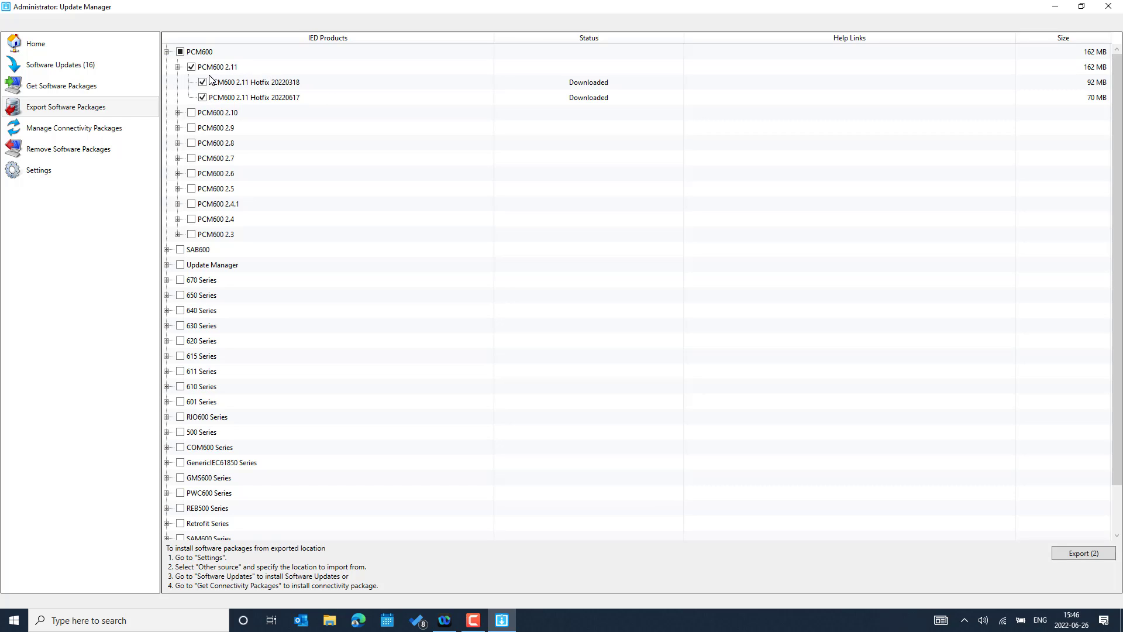
pyautogui.click(178, 113)
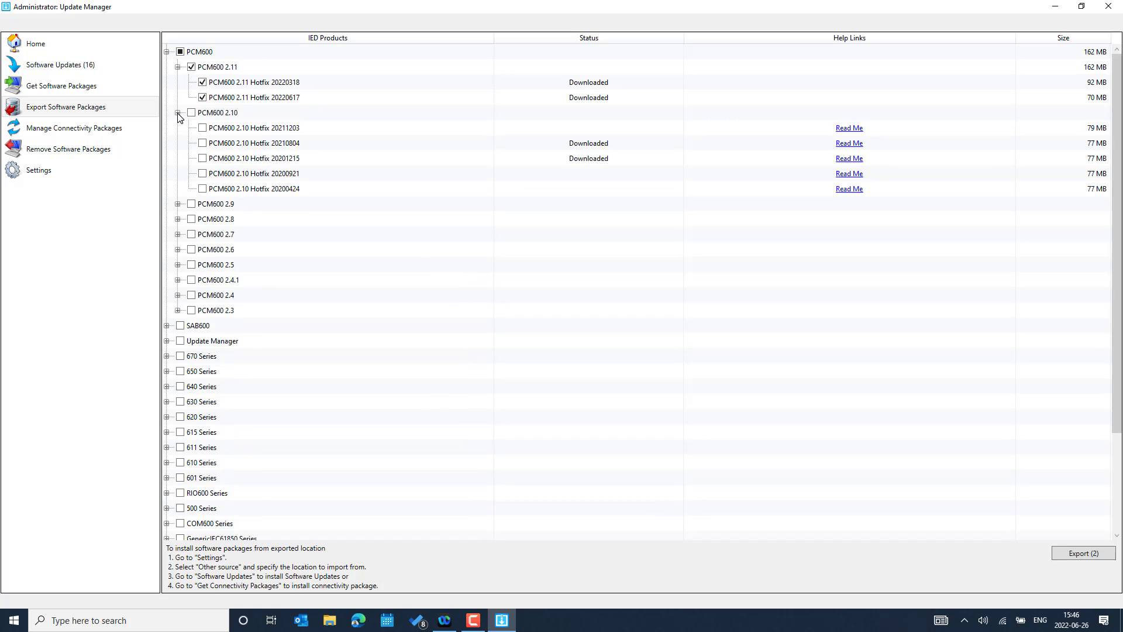
pyautogui.click(178, 113)
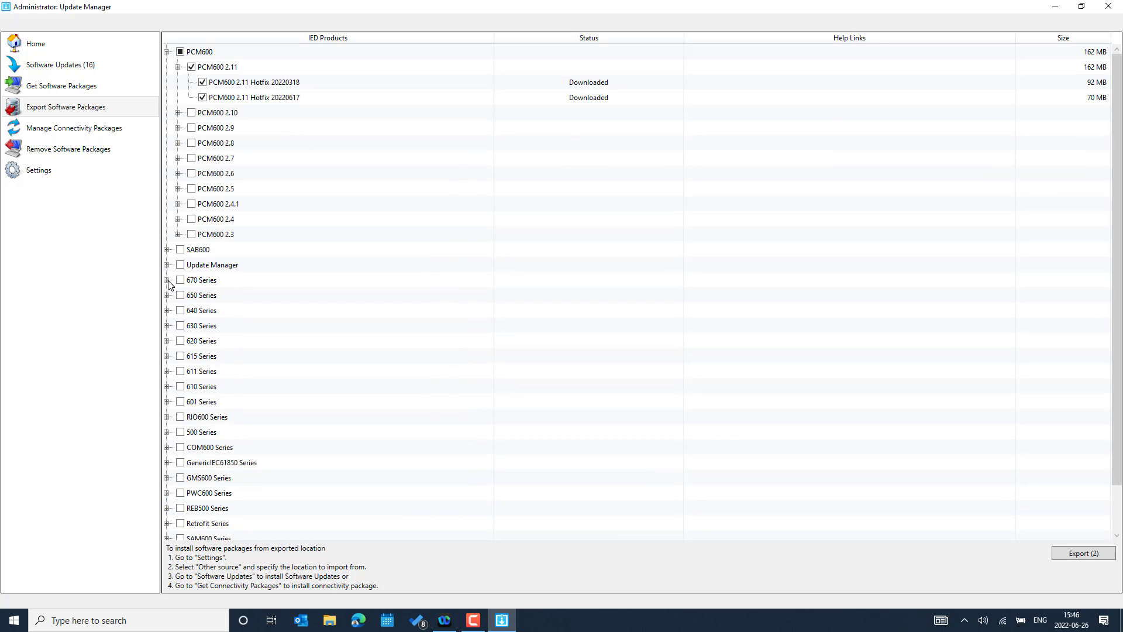
# Add Update Manager 2.5.22076.1 and the 670 Series connectivity package 3.4.1.0 to the export selection.
pyautogui.click(167, 265)
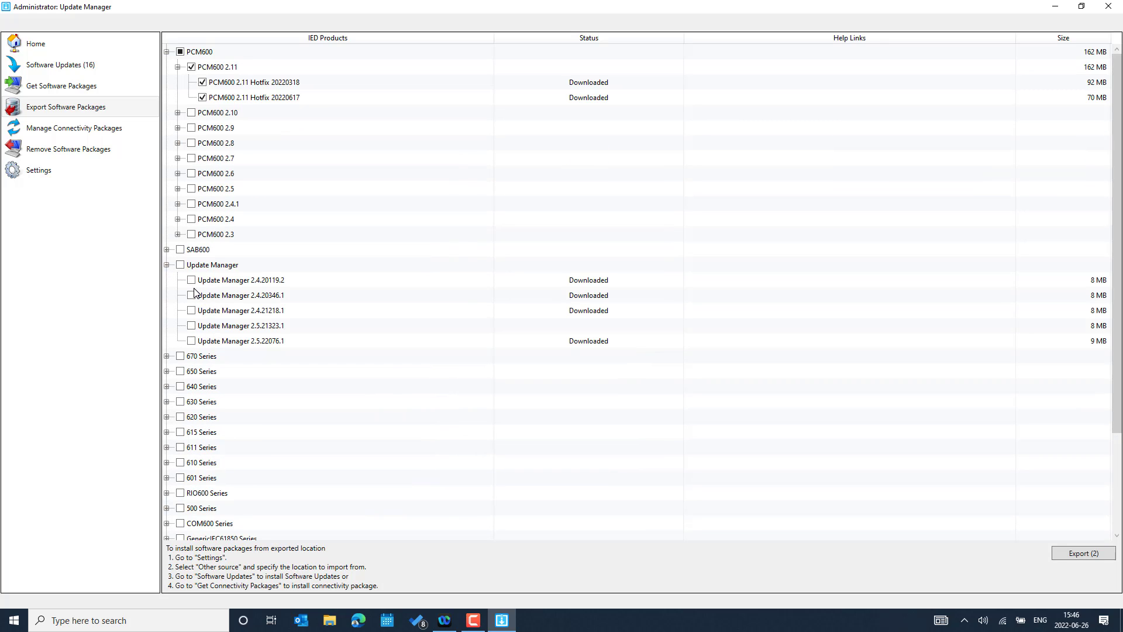
pyautogui.click(191, 342)
pyautogui.click(166, 356)
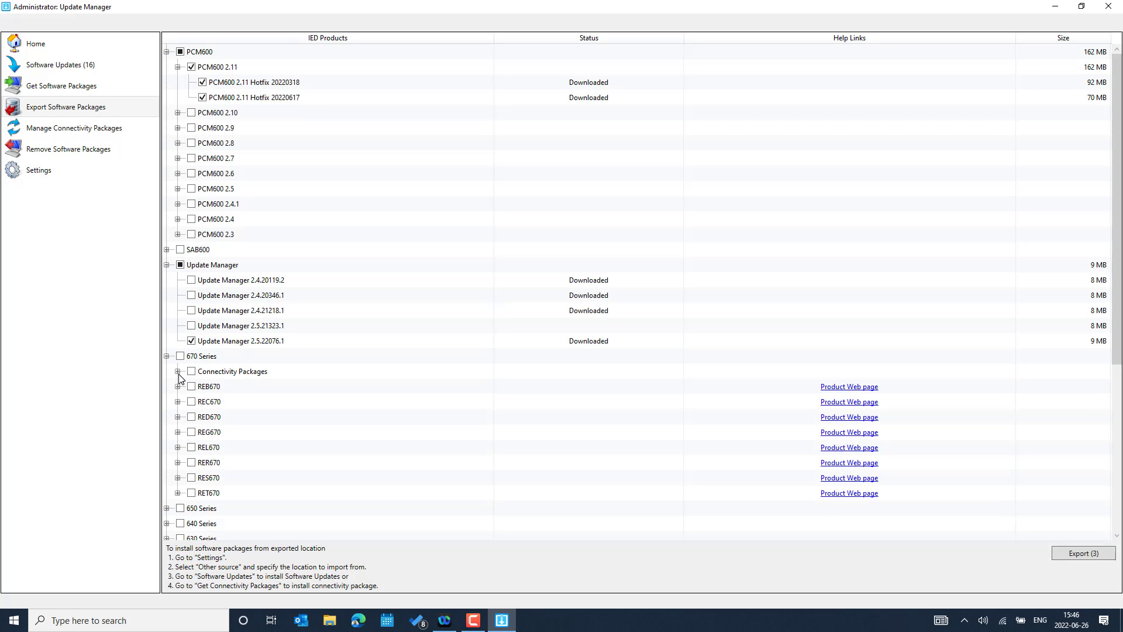
pyautogui.click(178, 372)
pyautogui.click(202, 387)
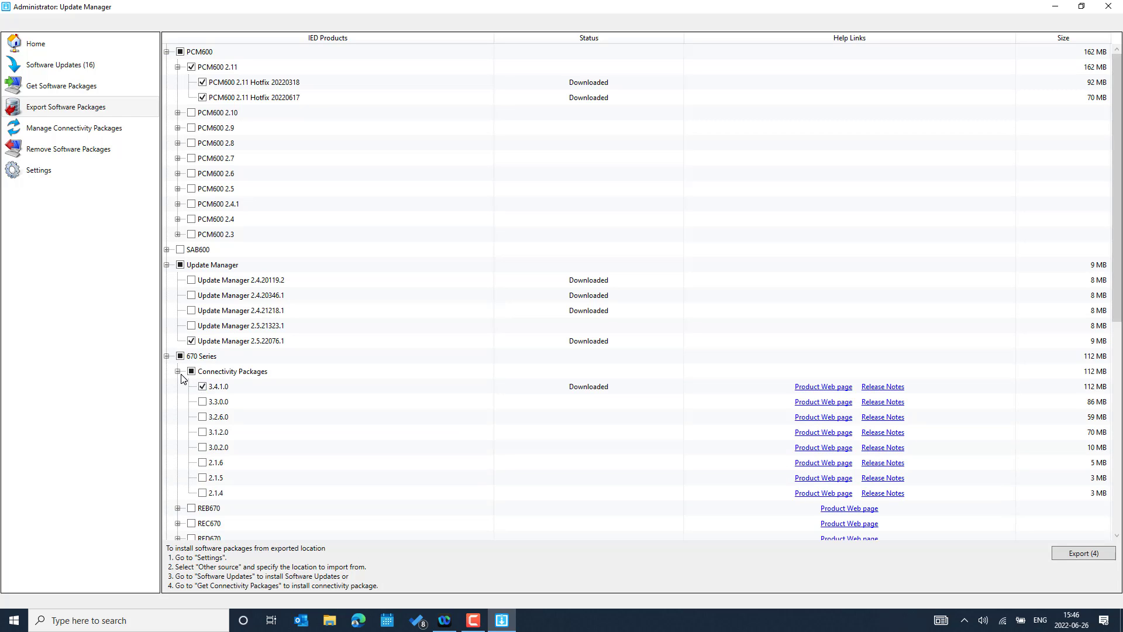
pyautogui.click(178, 372)
# Look at the REB670 versions, and add RED670 version 2.2.5 to the export selection.
pyautogui.click(178, 386)
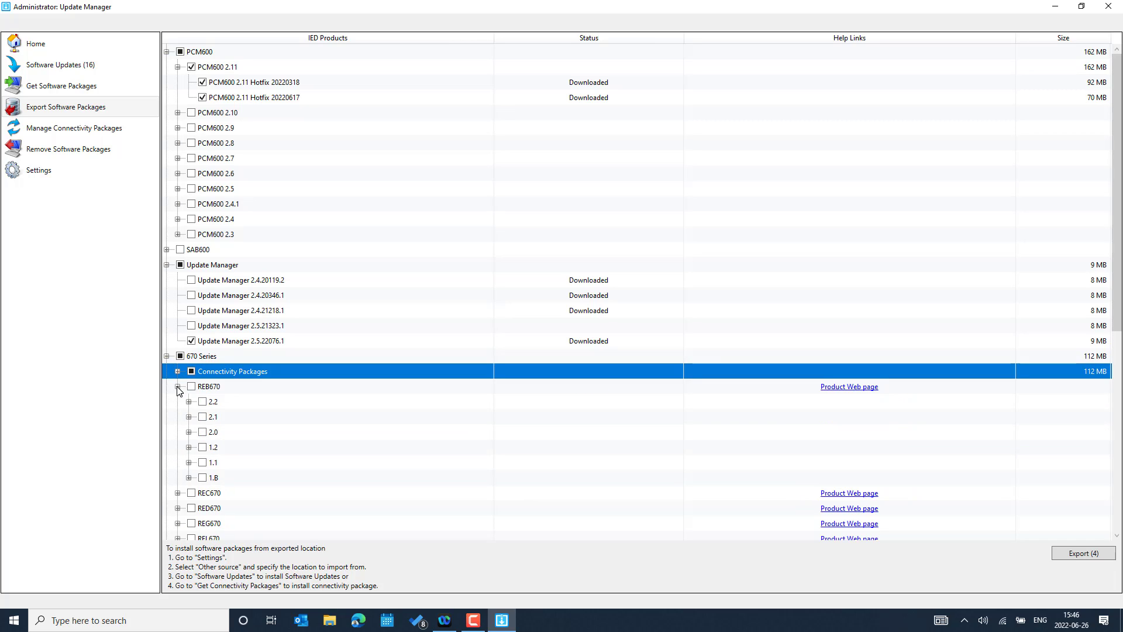
pyautogui.click(177, 386)
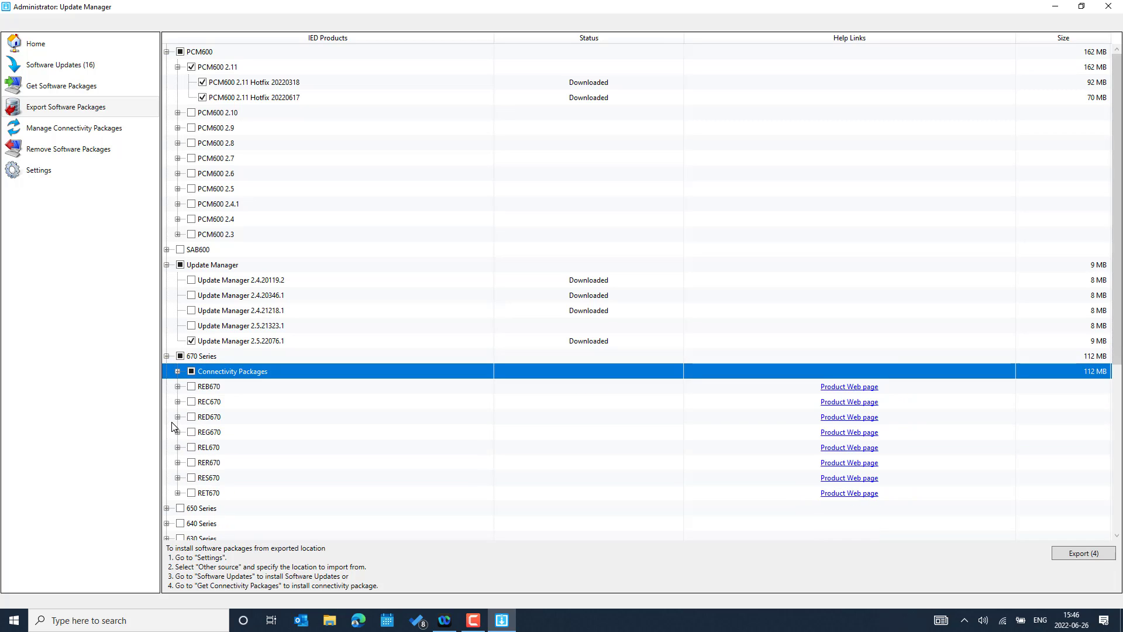
pyautogui.click(177, 417)
pyautogui.click(189, 433)
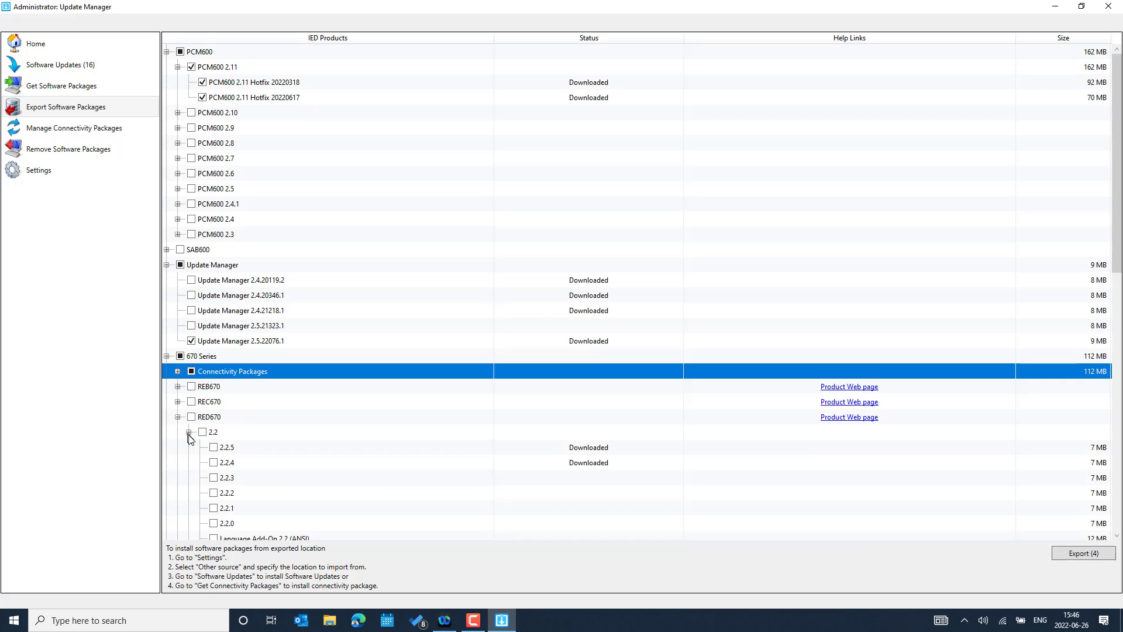
pyautogui.click(214, 449)
# Collapse the PCM600, Update Manager and 670 Series groups, and expand the 640 Series to list the REX640 packages.
pyautogui.click(166, 52)
pyautogui.click(167, 83)
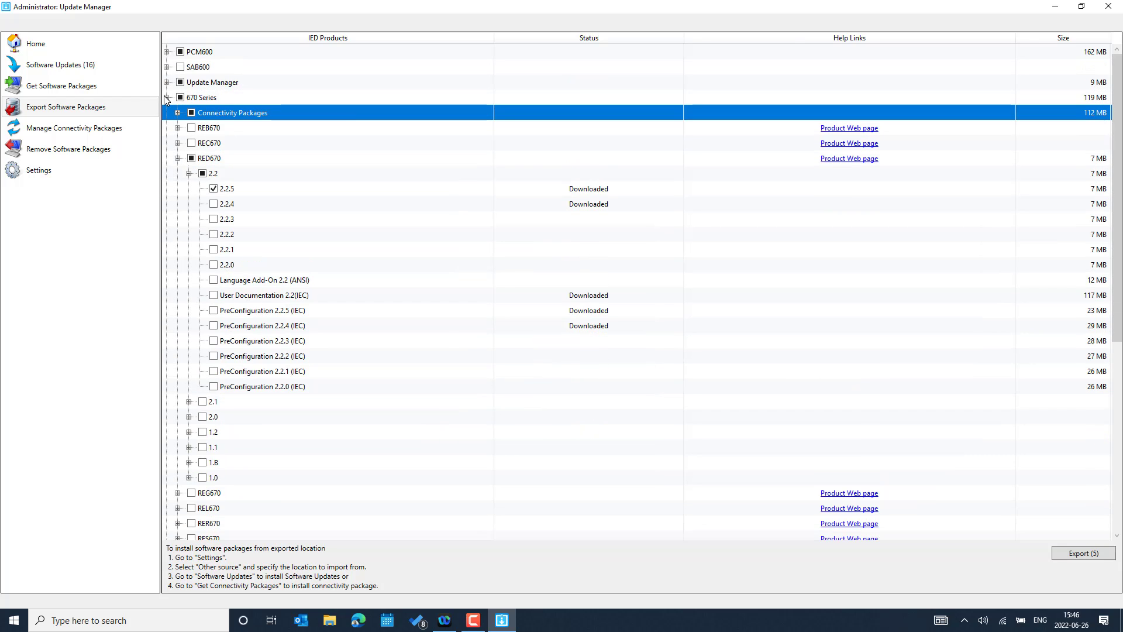
pyautogui.click(166, 97)
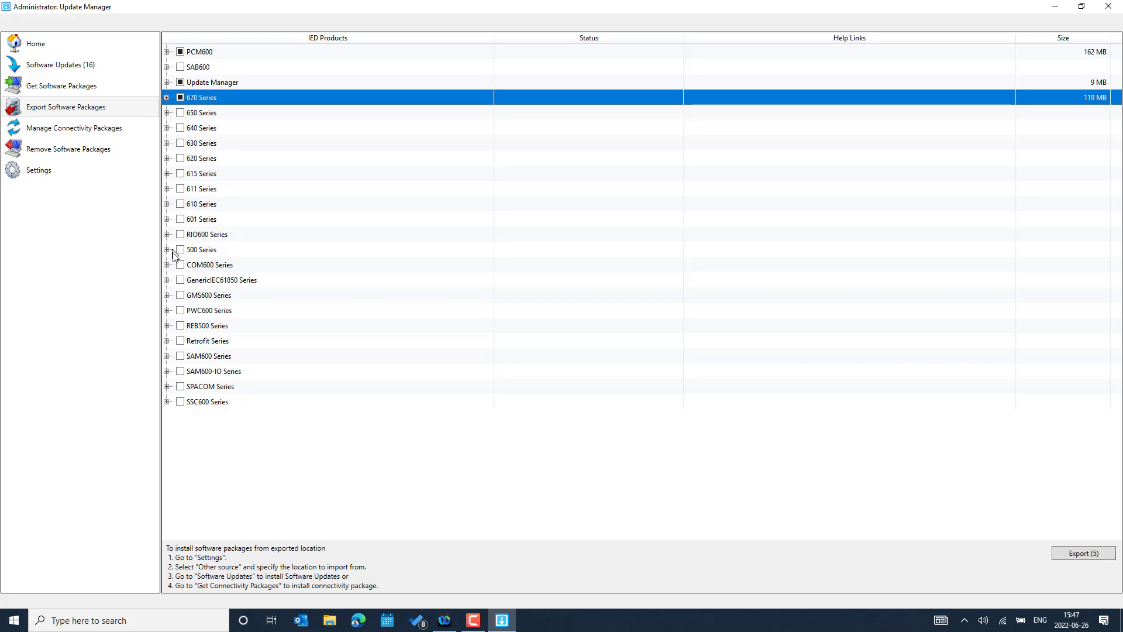
pyautogui.click(167, 128)
pyautogui.click(178, 143)
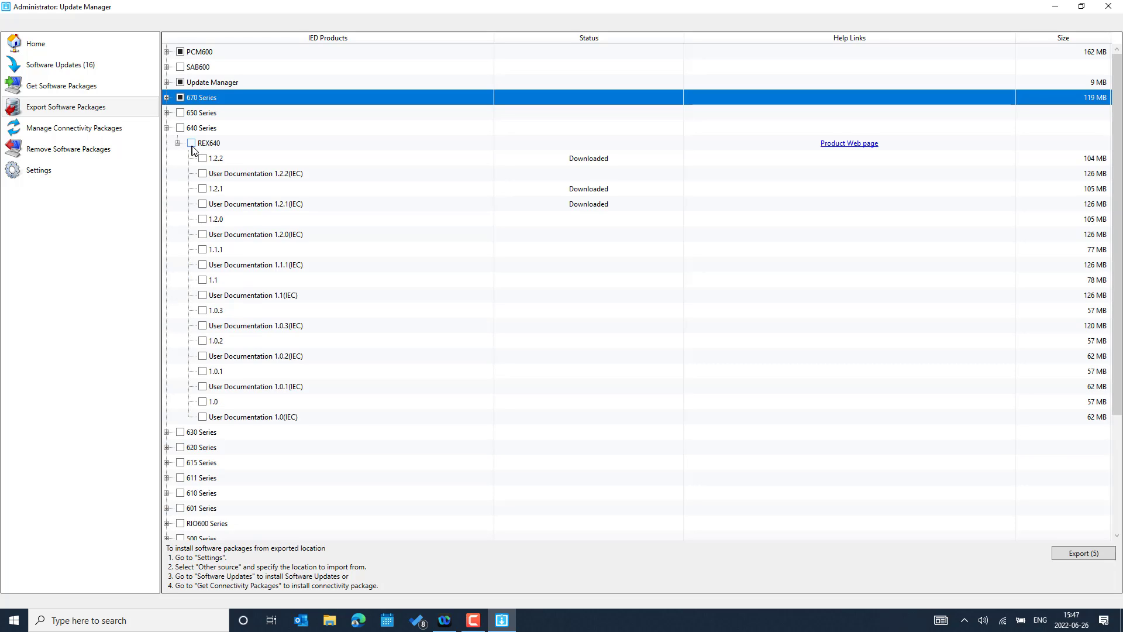
pyautogui.click(192, 144)
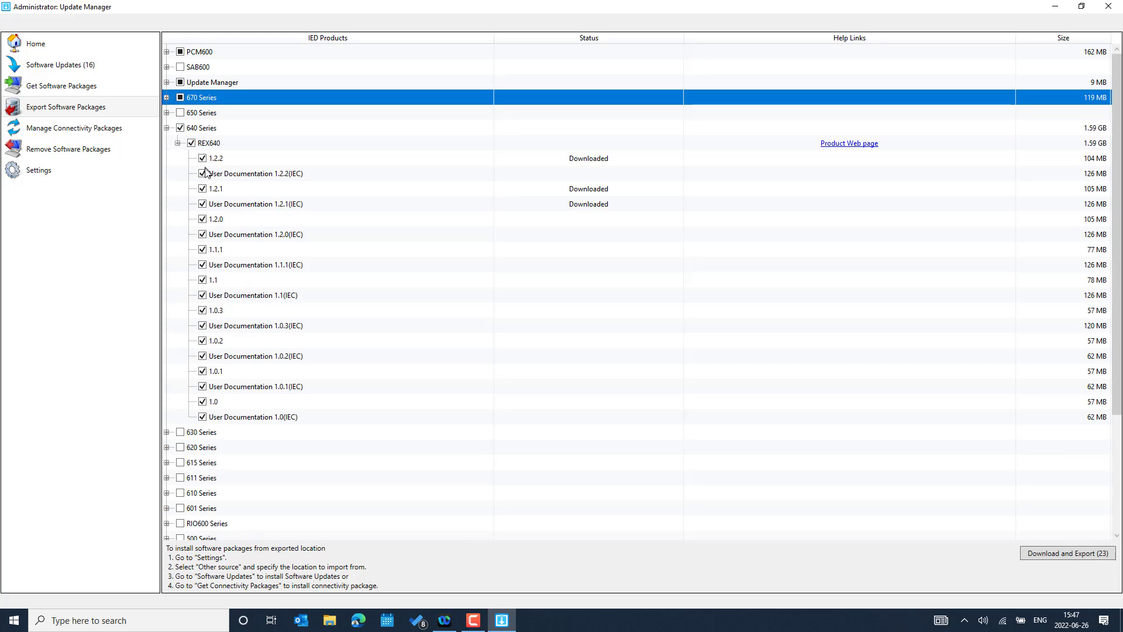
pyautogui.click(202, 188)
pyautogui.click(192, 144)
# Add REX640 version 1.2.2 and User Documentation 1.2.2(IEC) to the export selection.
pyautogui.click(202, 159)
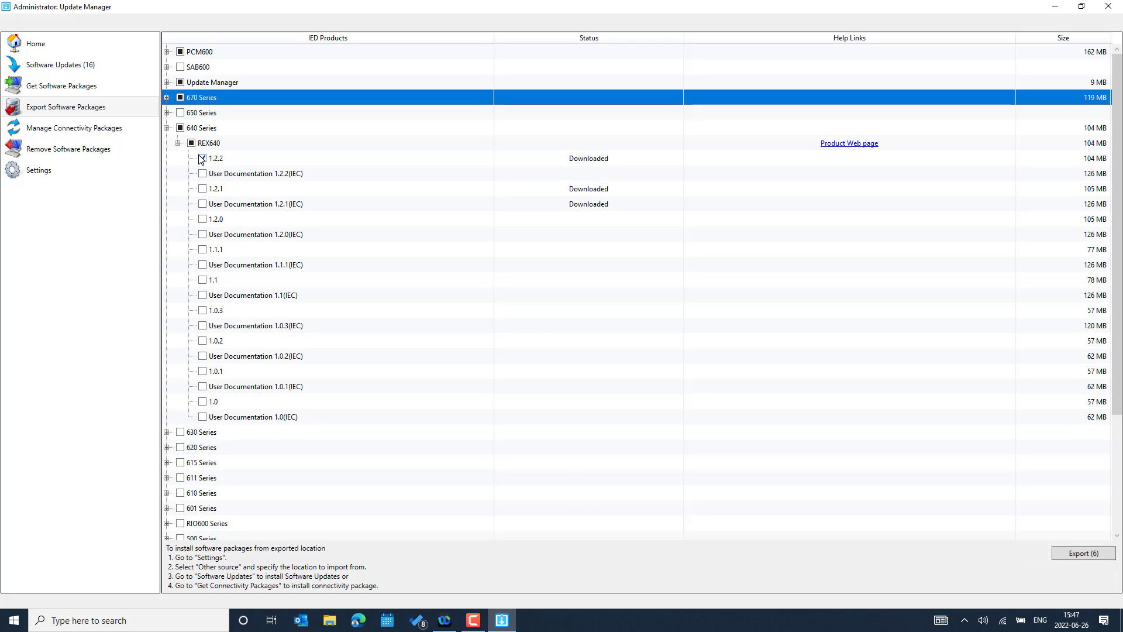
pyautogui.click(202, 173)
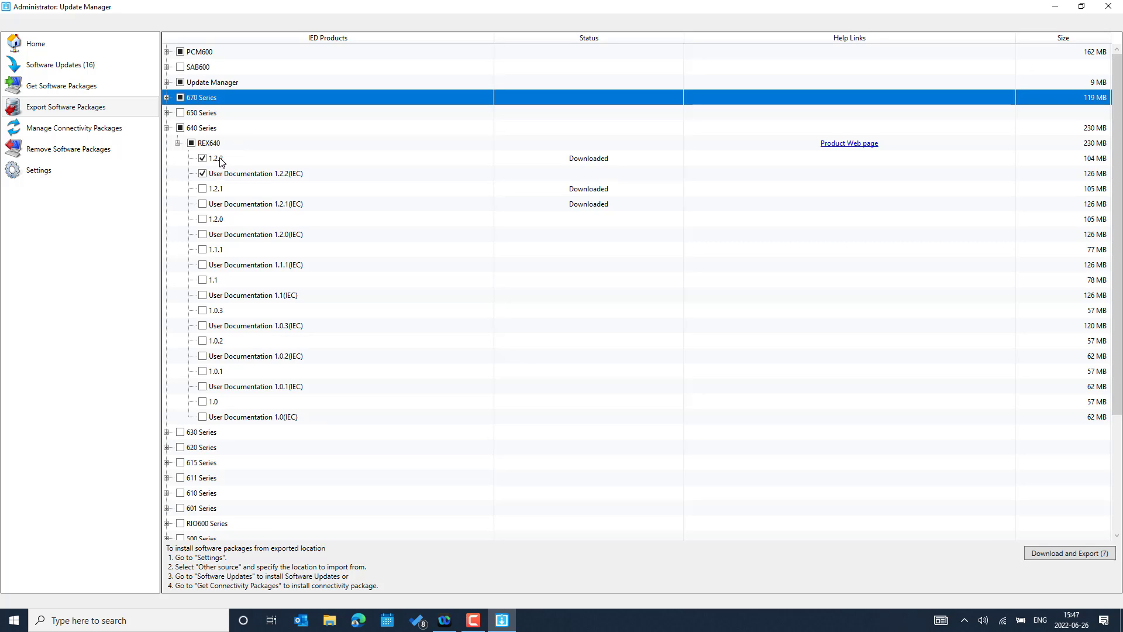
pyautogui.click(1092, 552)
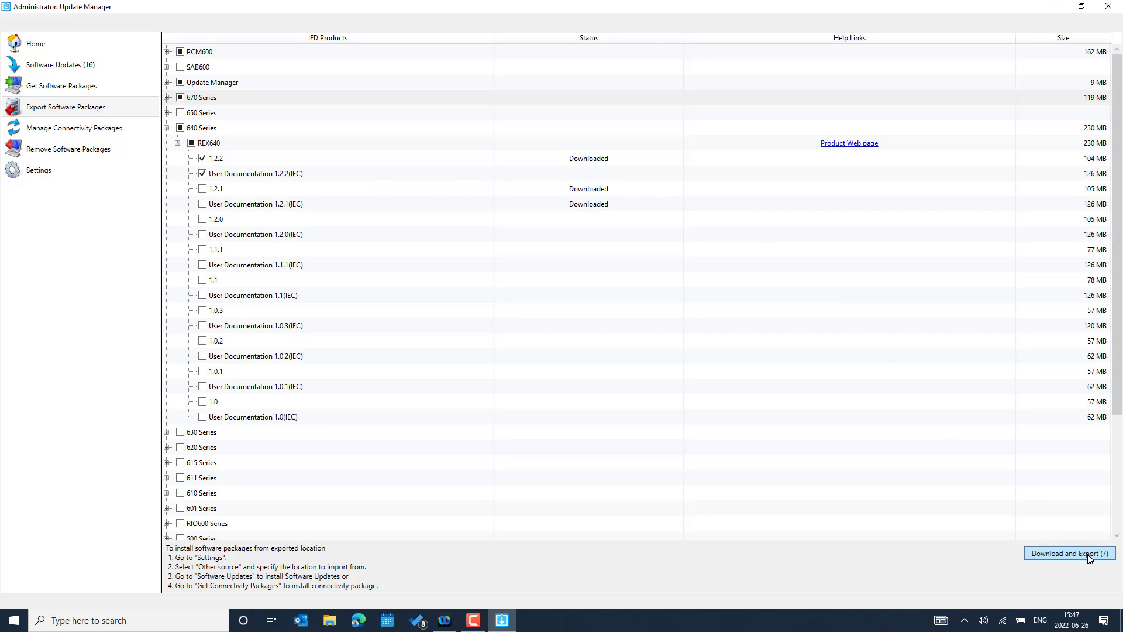
pyautogui.click(203, 173)
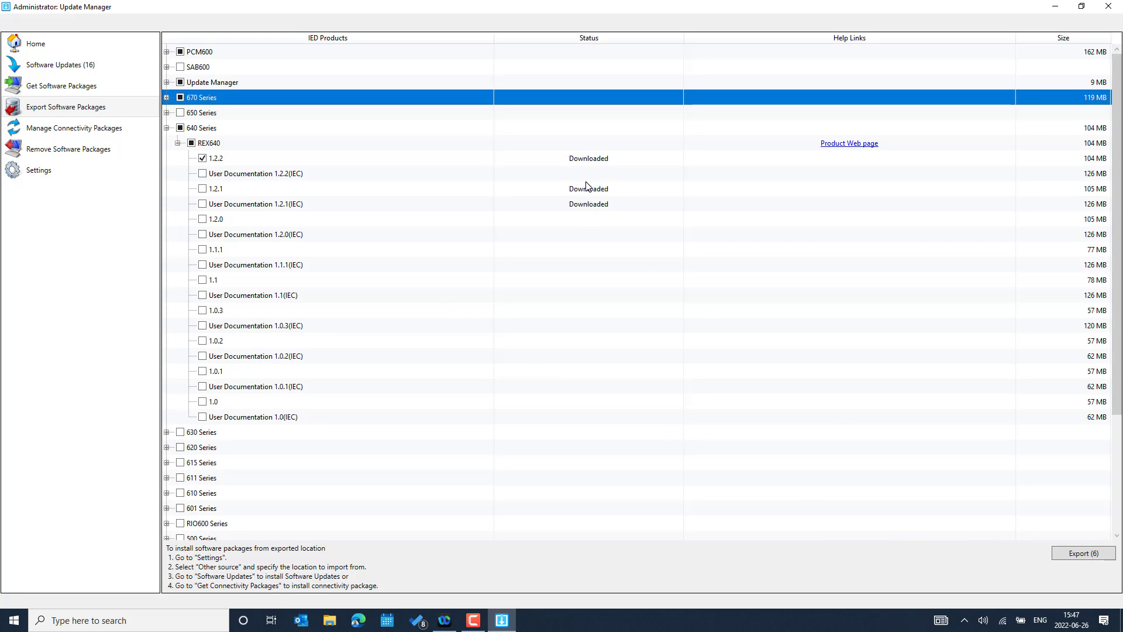
pyautogui.click(203, 174)
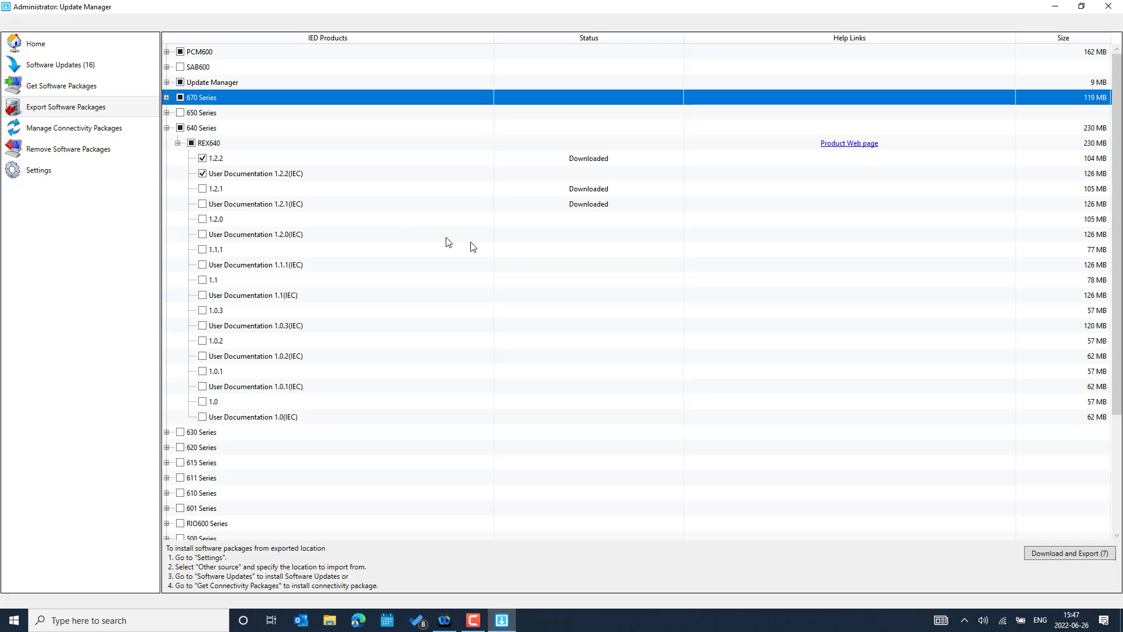
# Start the download and export of the selected packages, and create a new folder inside Captures while browsing for the export location.
pyautogui.click(1061, 554)
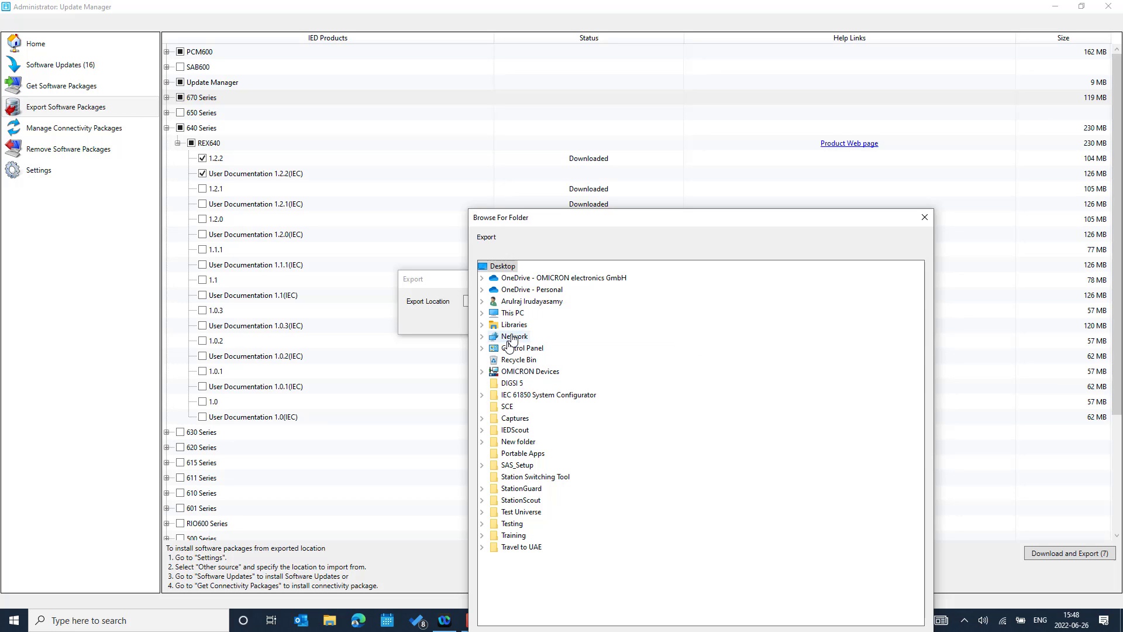
pyautogui.rightClick(511, 269)
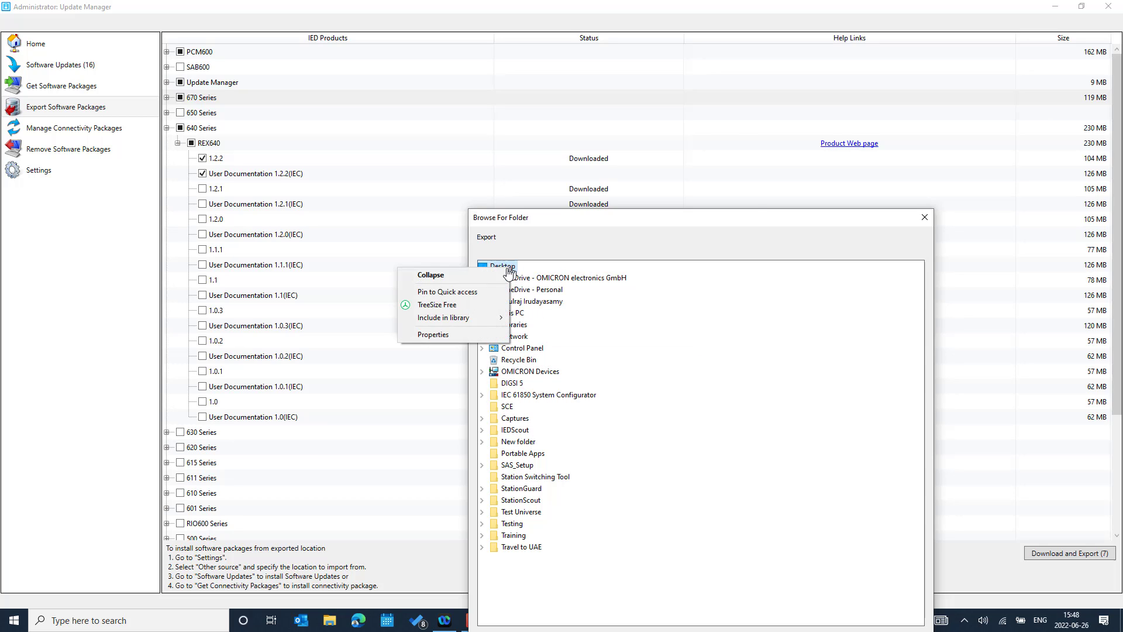
pyautogui.click(678, 419)
pyautogui.rightClick(679, 419)
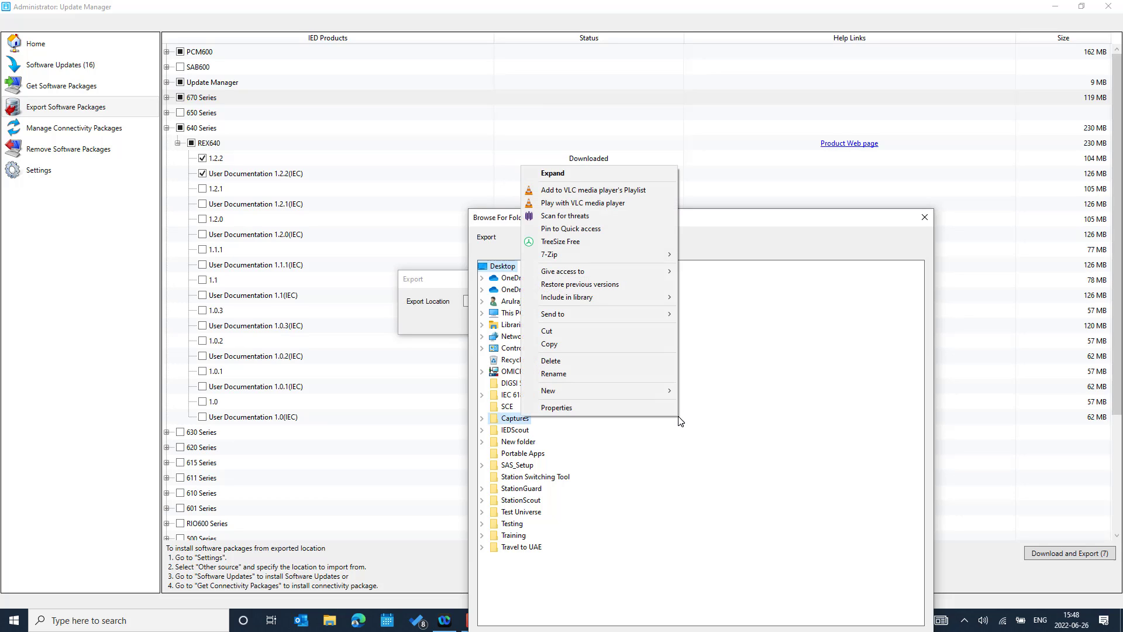
pyautogui.moveTo(664, 391)
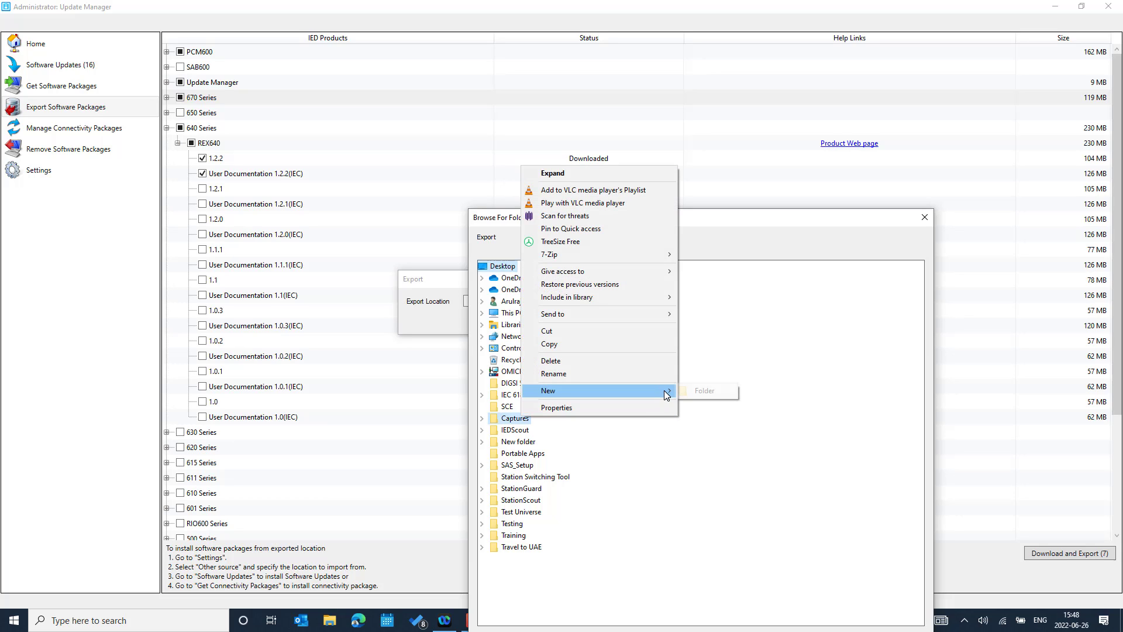
pyautogui.click(701, 392)
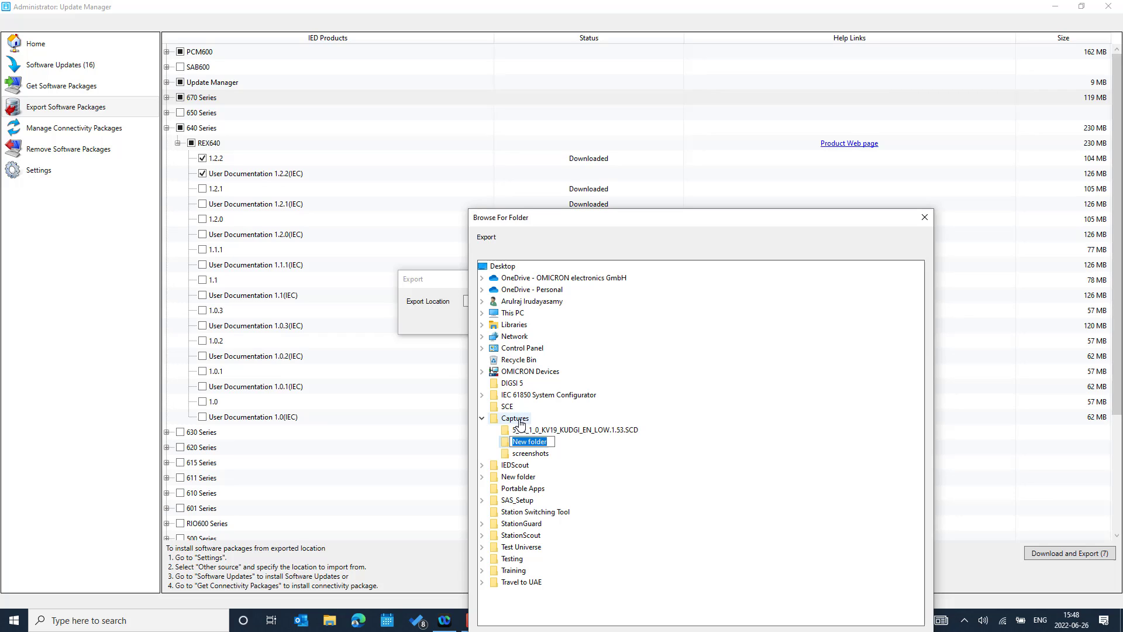
pyautogui.press('Return')
pyautogui.click(483, 419)
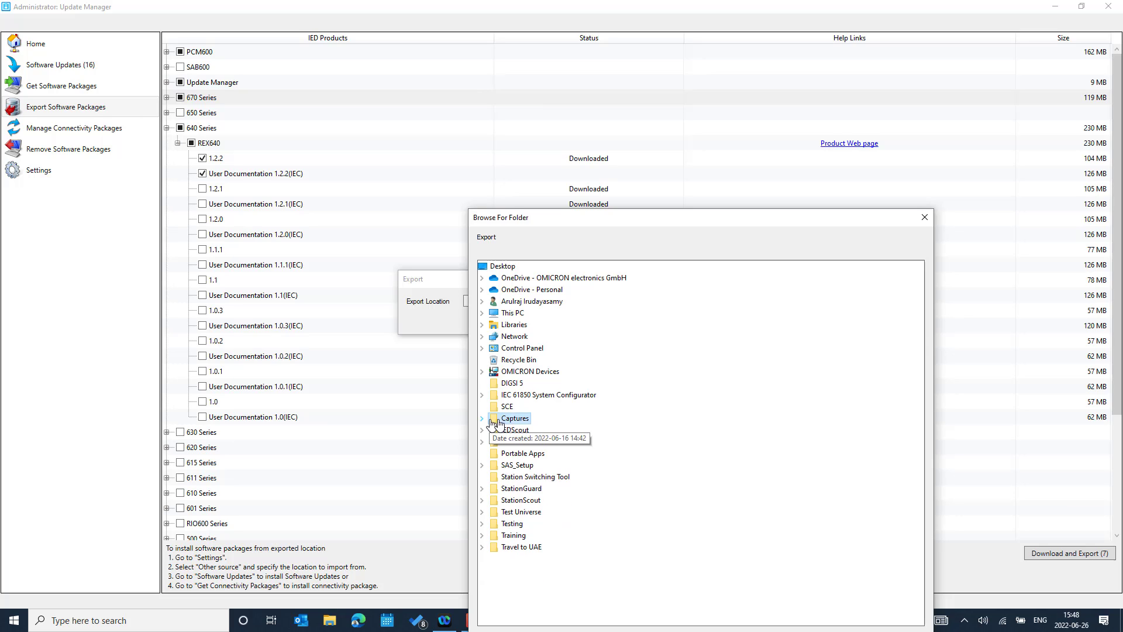
pyautogui.click(504, 267)
pyautogui.rightClick(506, 267)
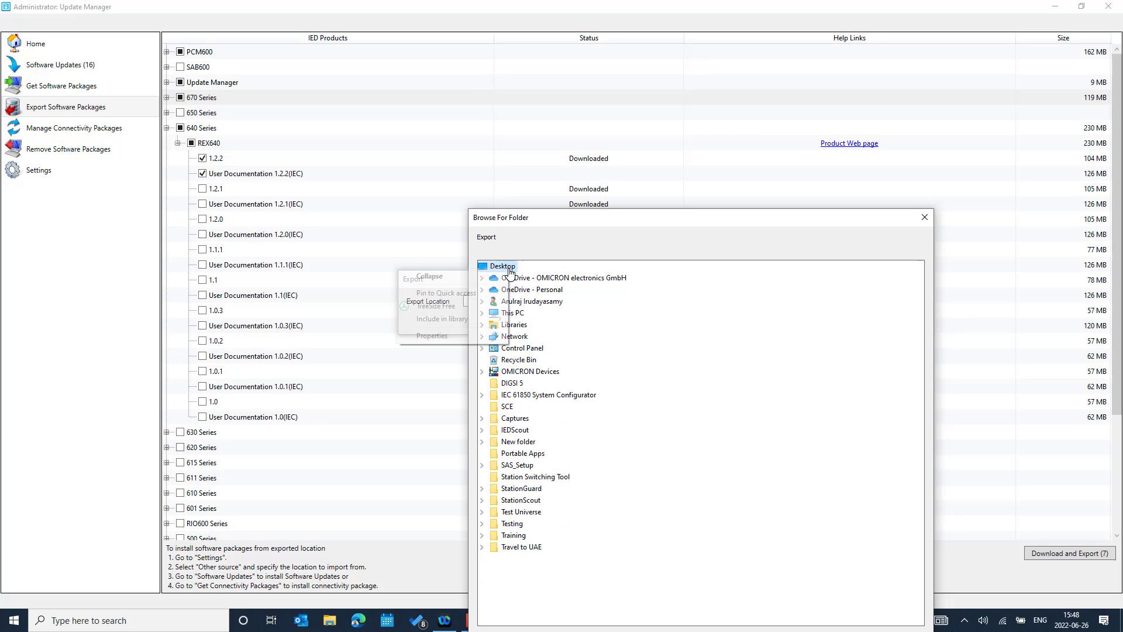
pyautogui.click(637, 371)
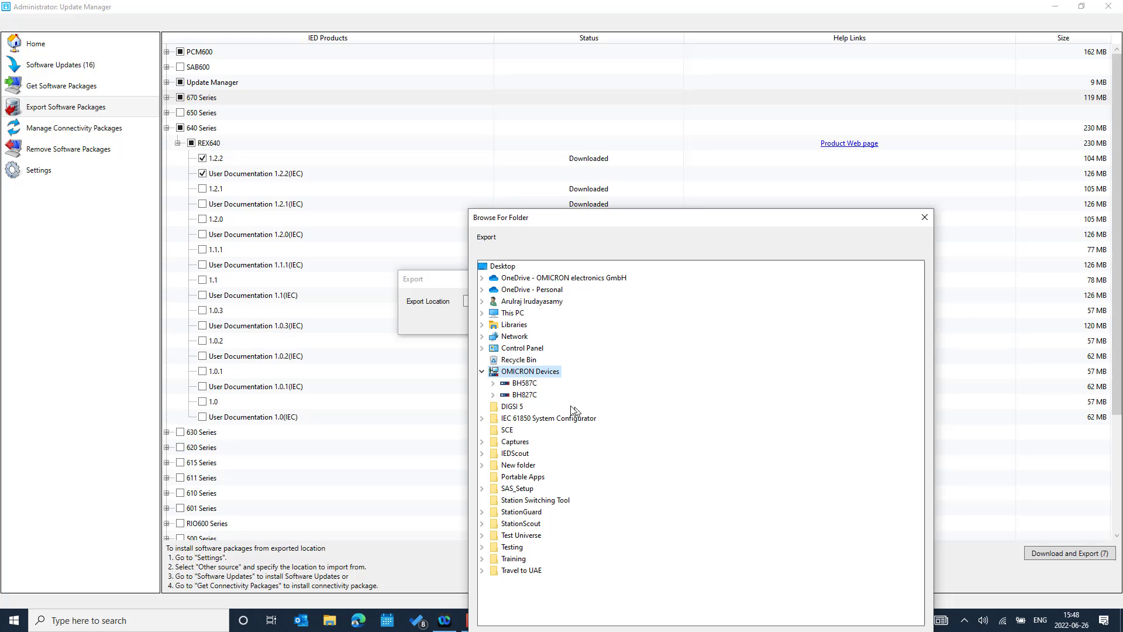
pyautogui.click(482, 372)
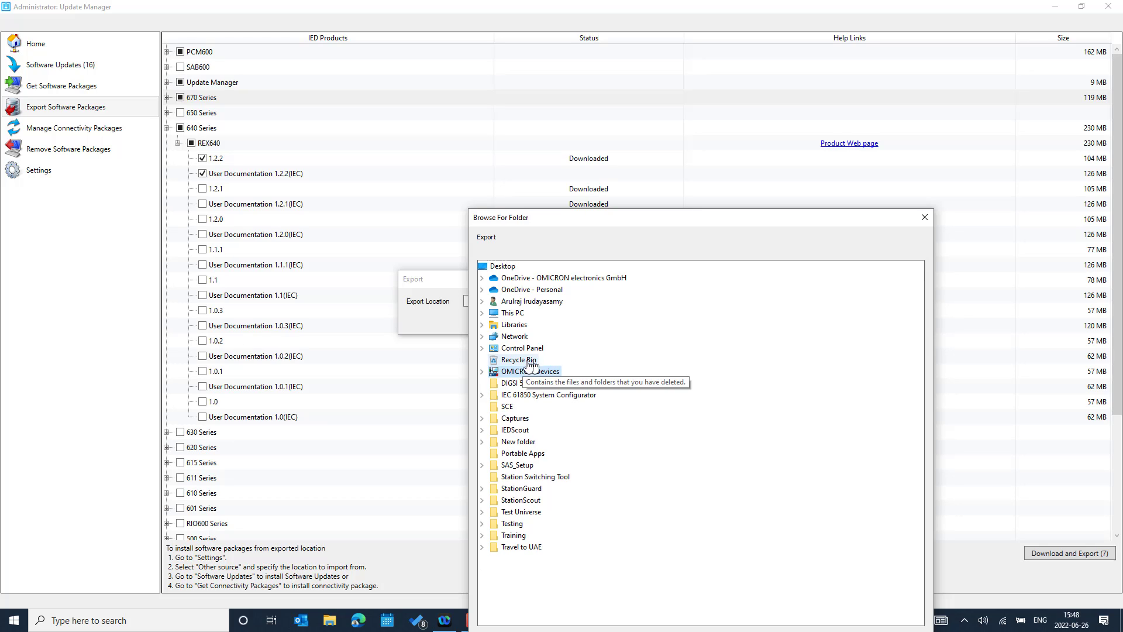
pyautogui.rightClick(773, 443)
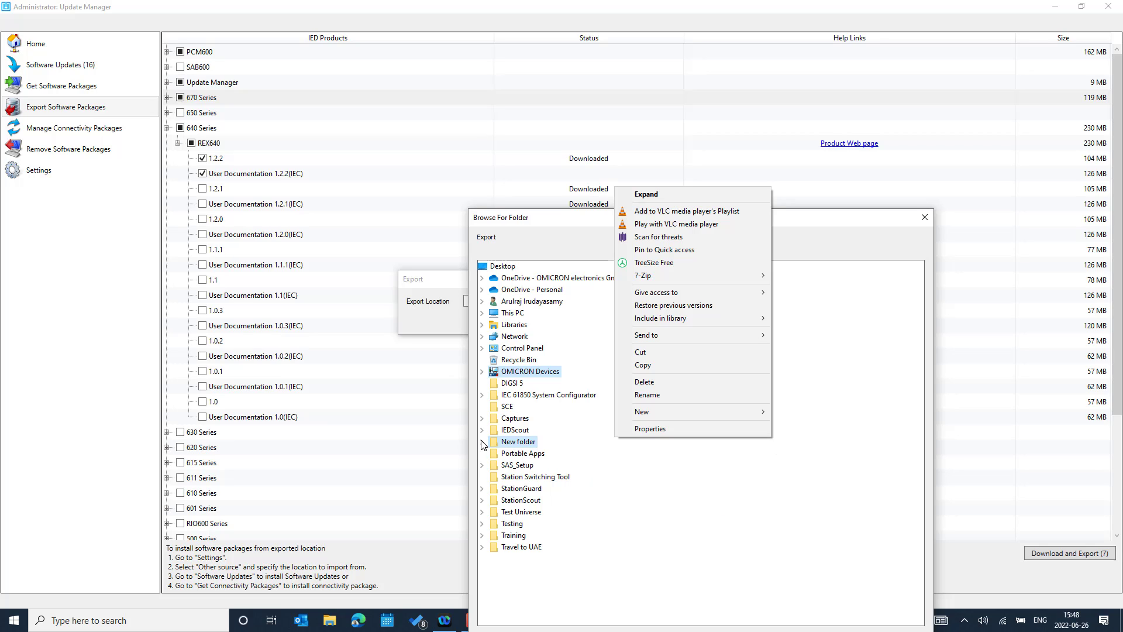
# Create a new folder named PCM600 inside the IEDScout folder while browsing for the export location.
pyautogui.click(517, 432)
pyautogui.doubleClick(518, 431)
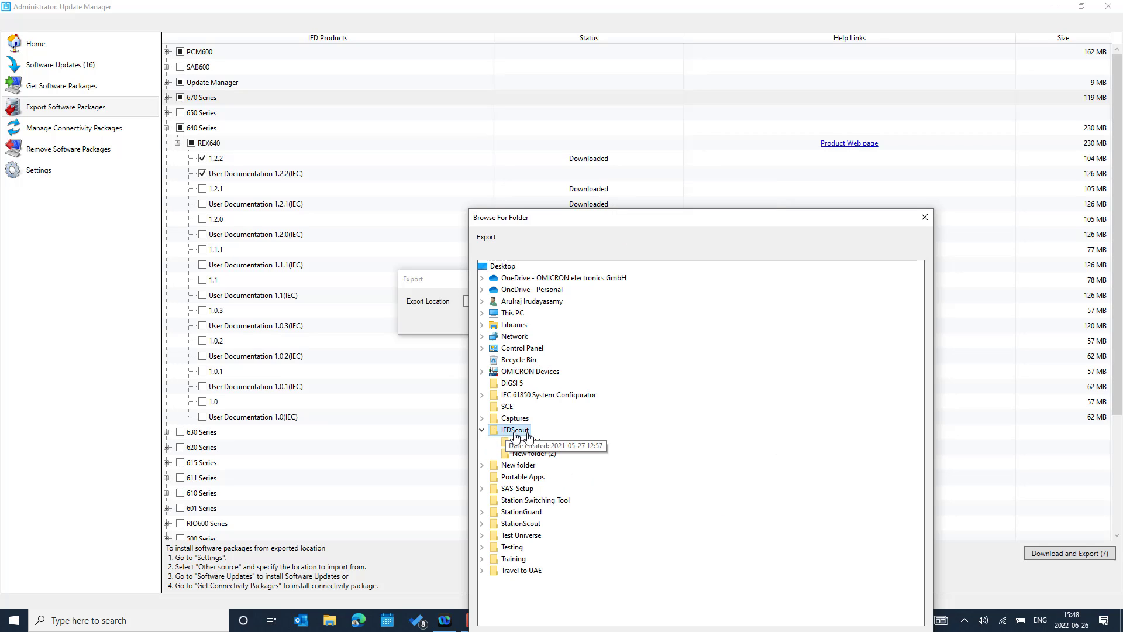
pyautogui.rightClick(527, 435)
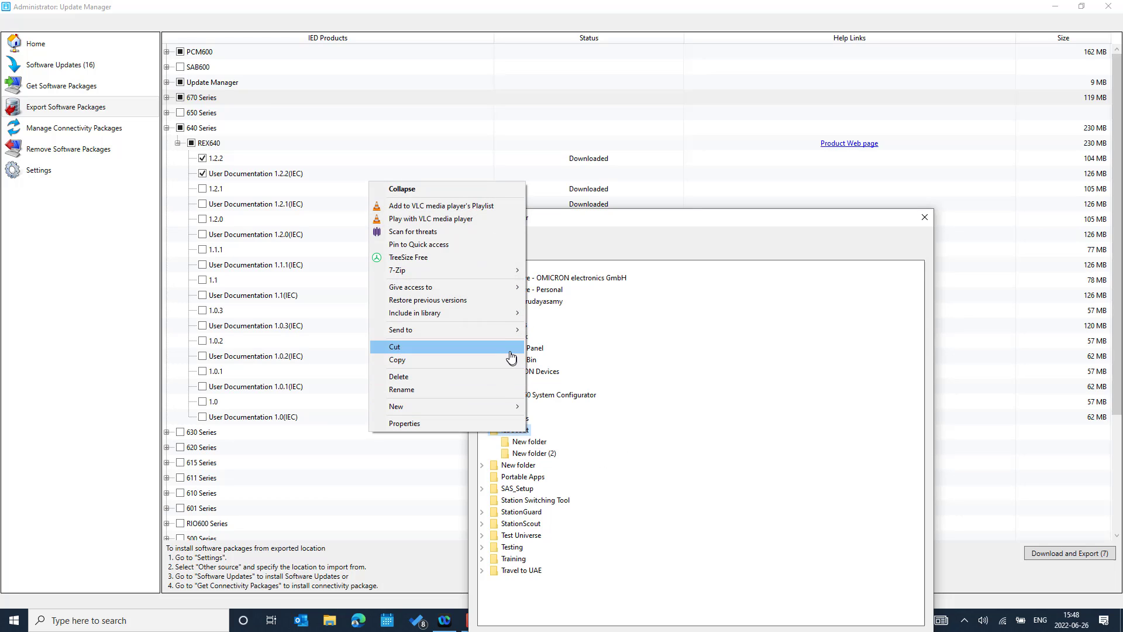
pyautogui.moveTo(514, 331)
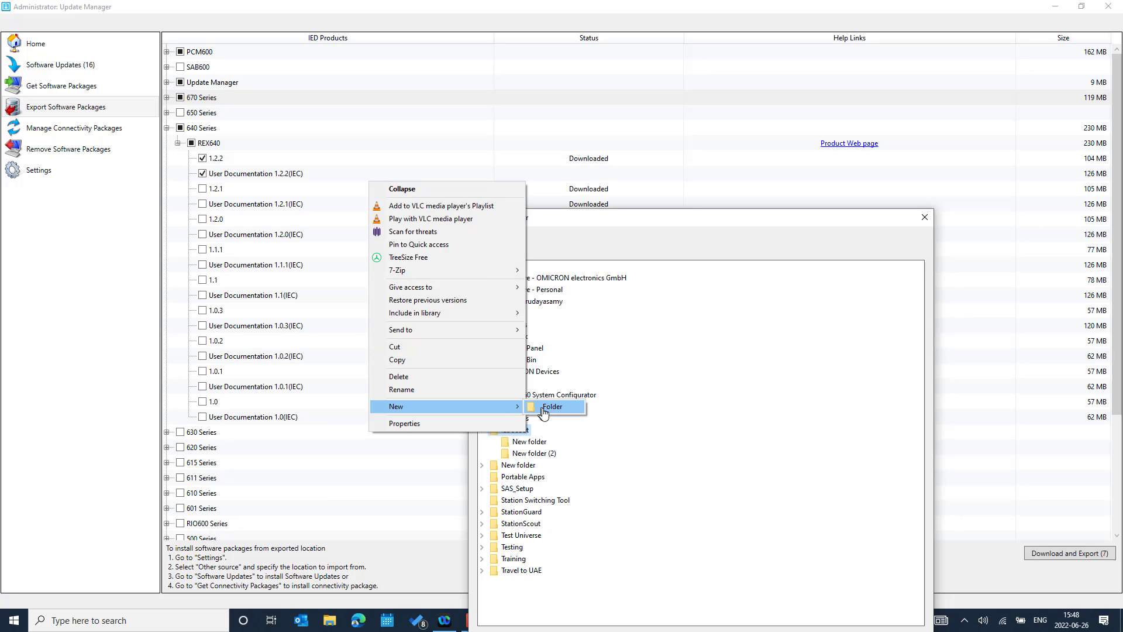
pyautogui.click(545, 407)
pyautogui.write('P')
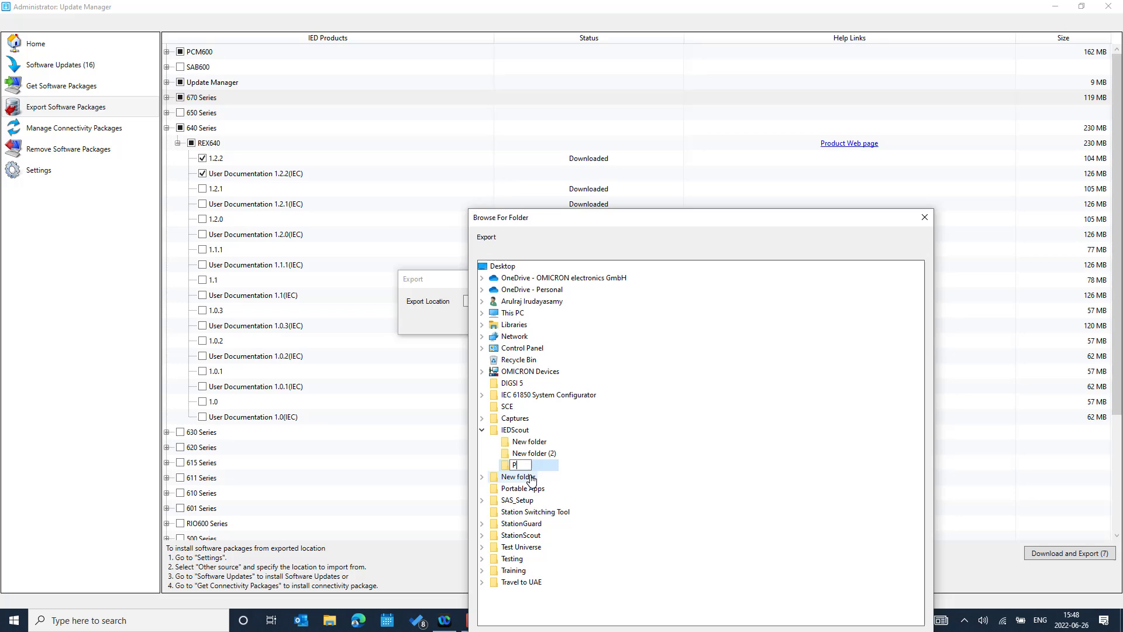
pyautogui.write('CM600')
pyautogui.click(610, 464)
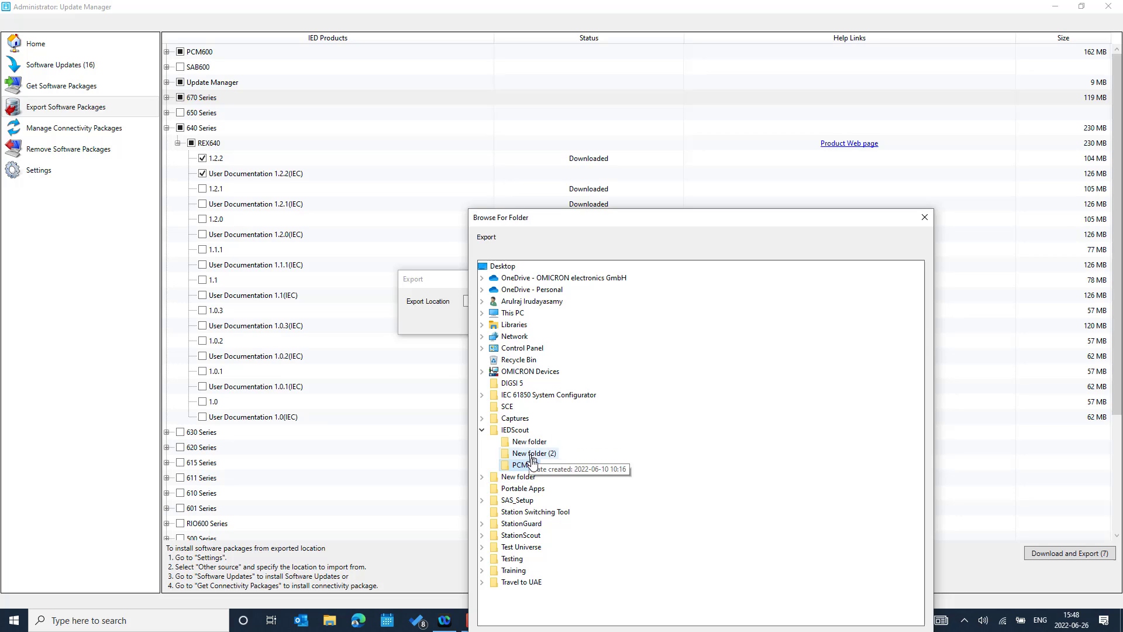
# Create a new folder named PCM600 directly under Desktop for the export, and collapse the IEDScout folder.
pyautogui.moveTo(842, 218); pyautogui.dragTo(828, 137)
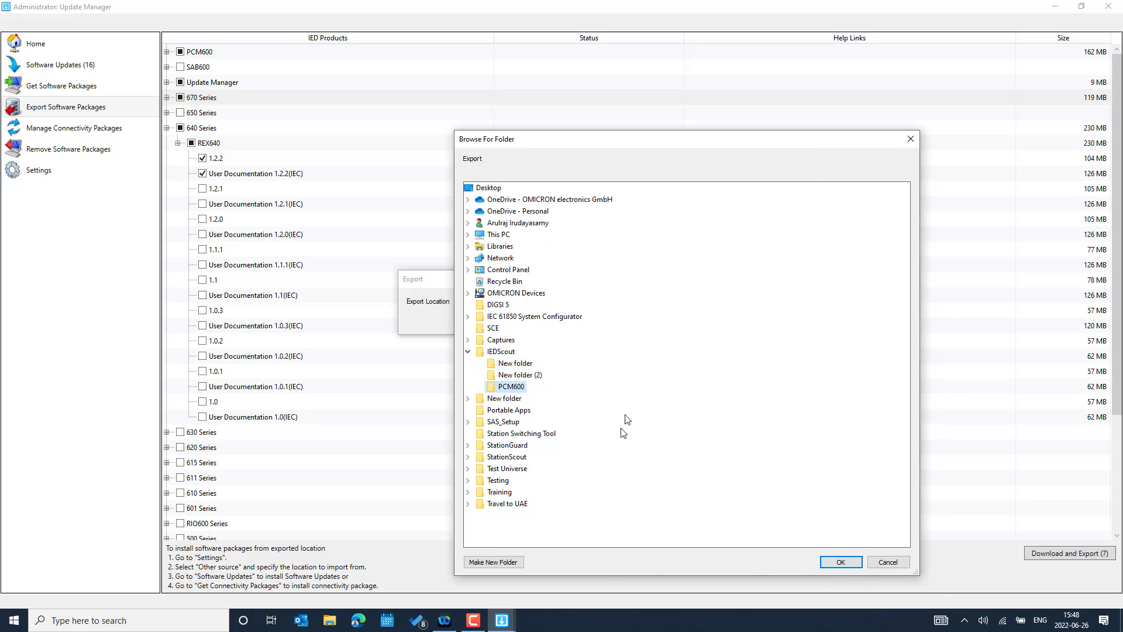
pyautogui.click(486, 190)
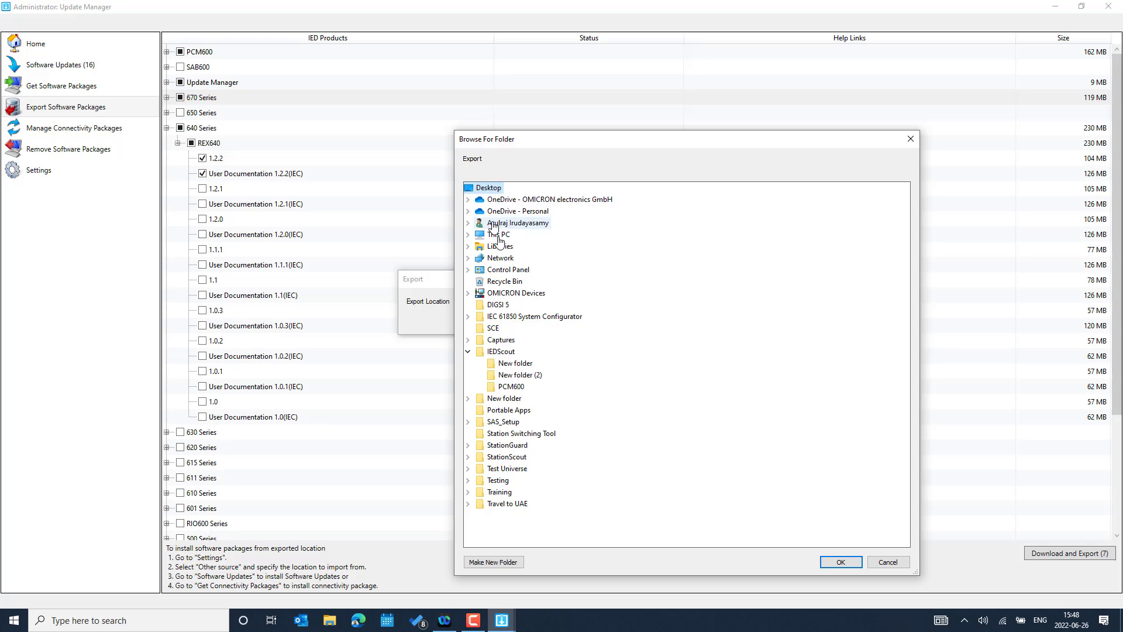
pyautogui.click(488, 563)
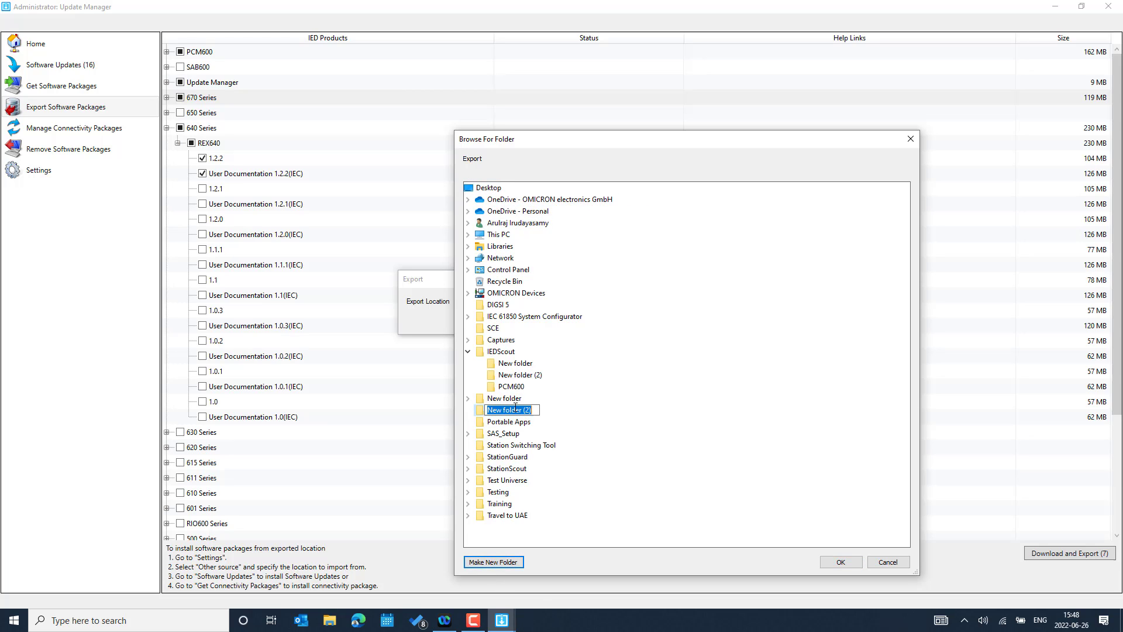
pyautogui.write('PCM600')
pyautogui.press('Escape')
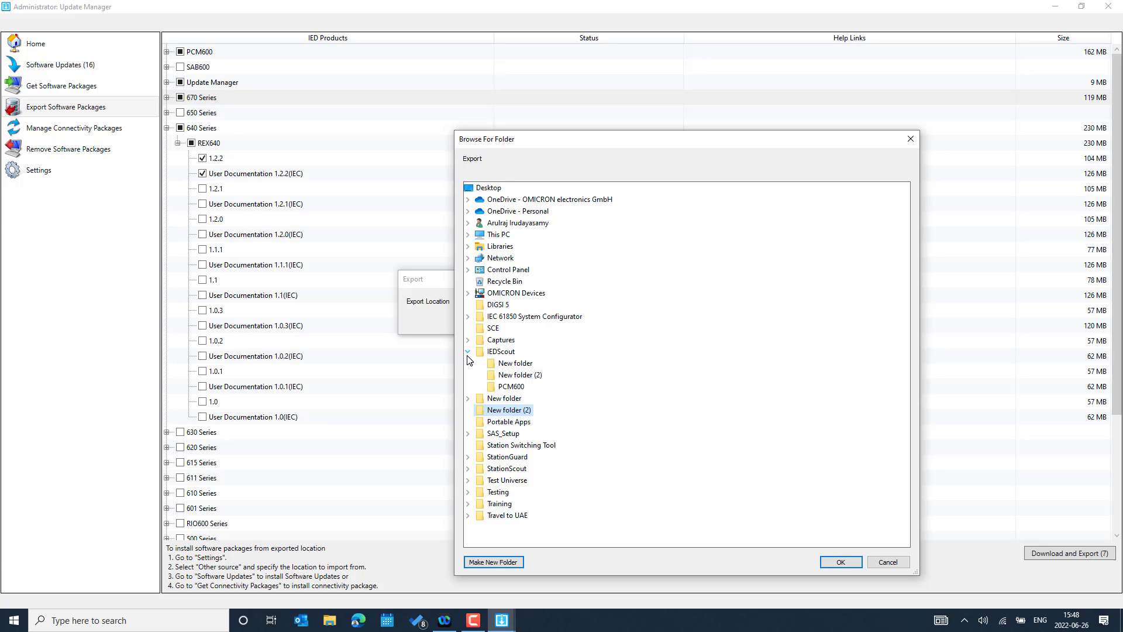
pyautogui.click(468, 351)
pyautogui.click(468, 352)
pyautogui.click(468, 352)
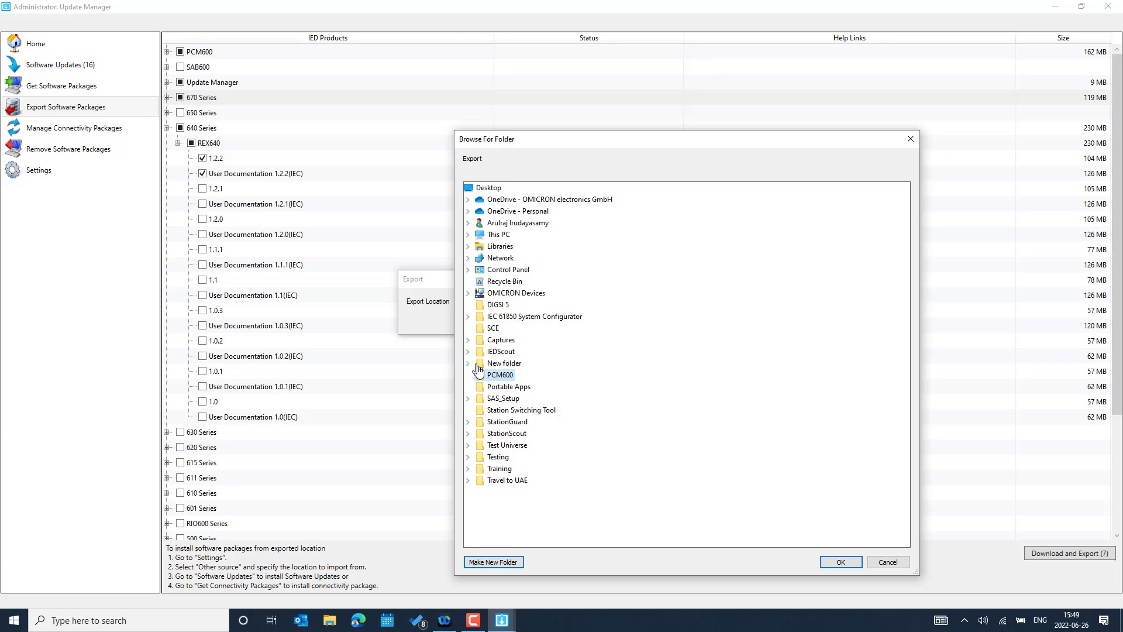
# Confirm the PCM600 folder on the Desktop as the export location and run the export of the selected packages.
pyautogui.click(841, 561)
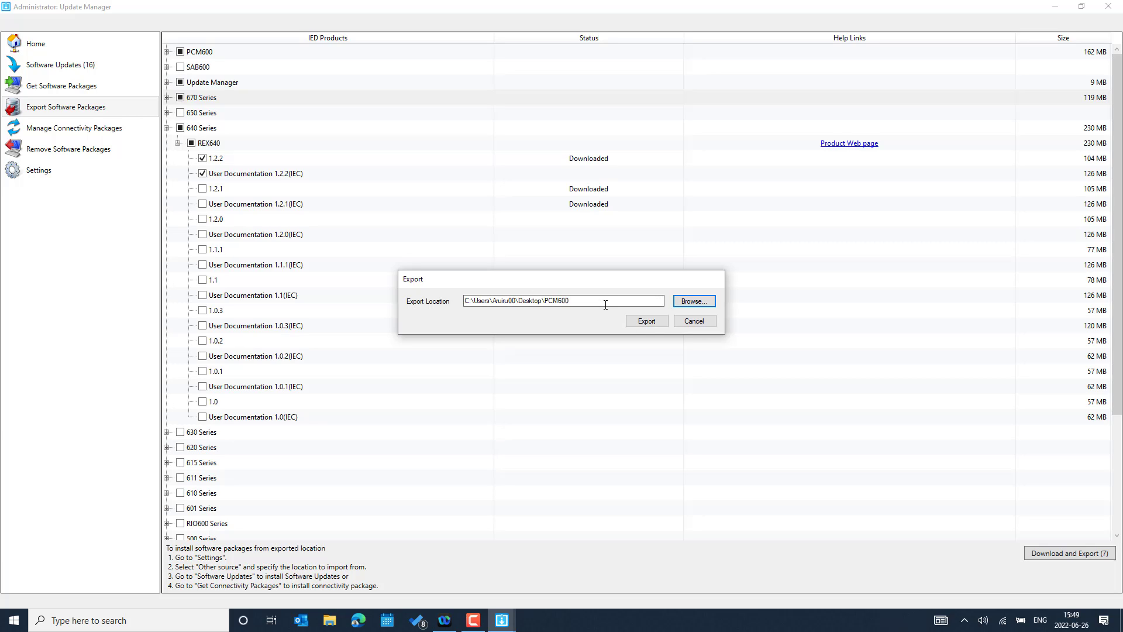
pyautogui.click(647, 321)
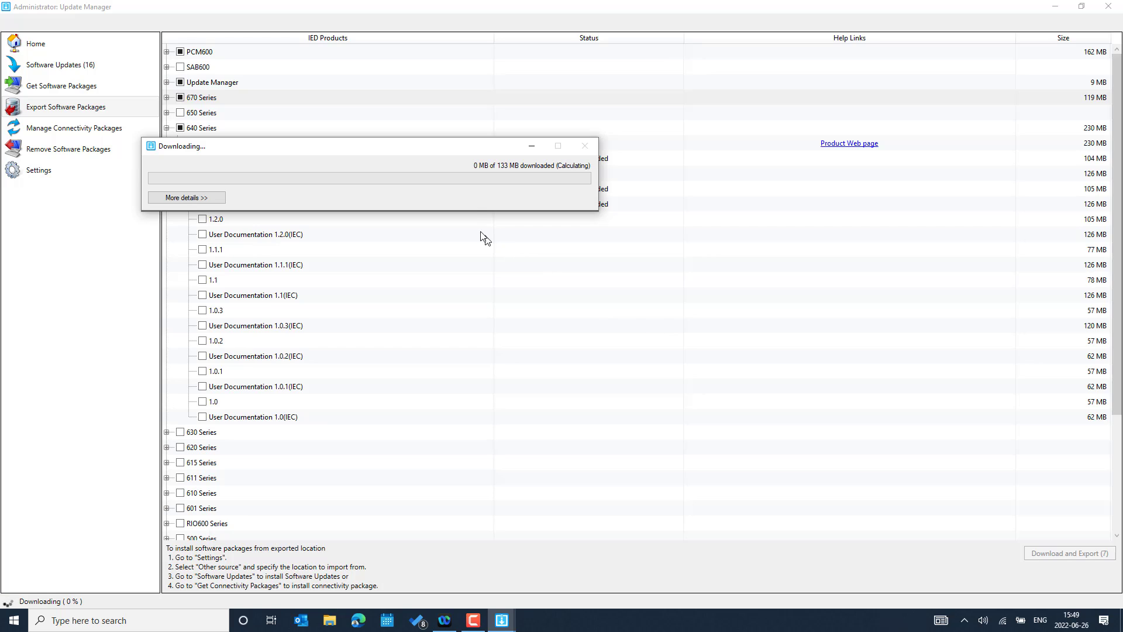
pyautogui.moveTo(471, 214); pyautogui.dragTo(481, 402)
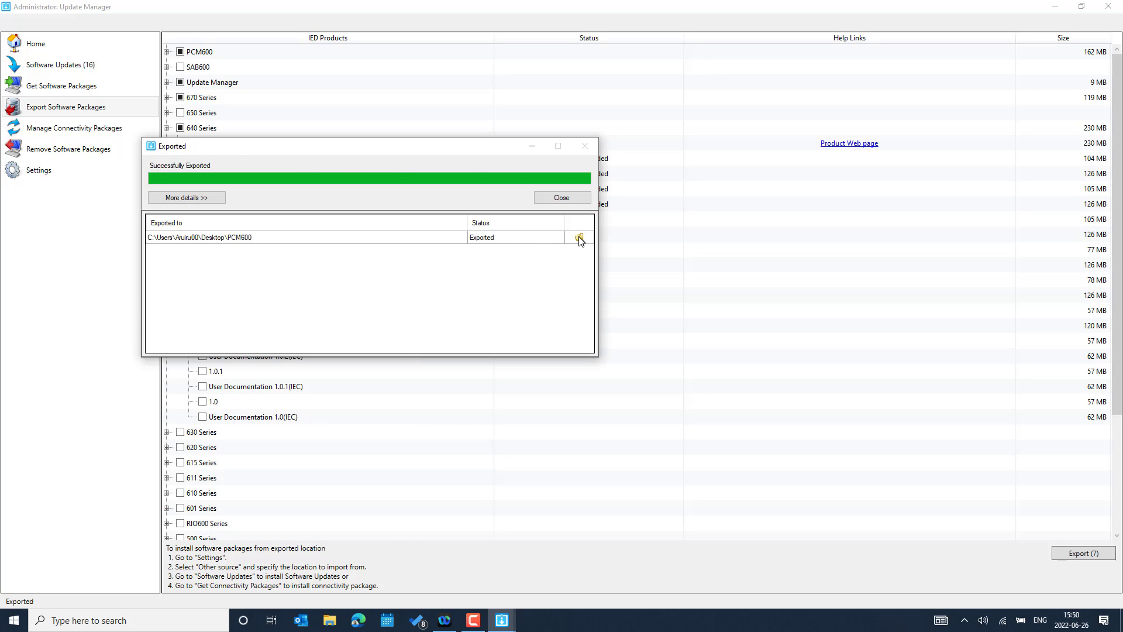
# Open the exported folder in File Explorer and examine the 670 series 3.4.1.0 connectivity package inside IEDConnPack.
pyautogui.click(579, 238)
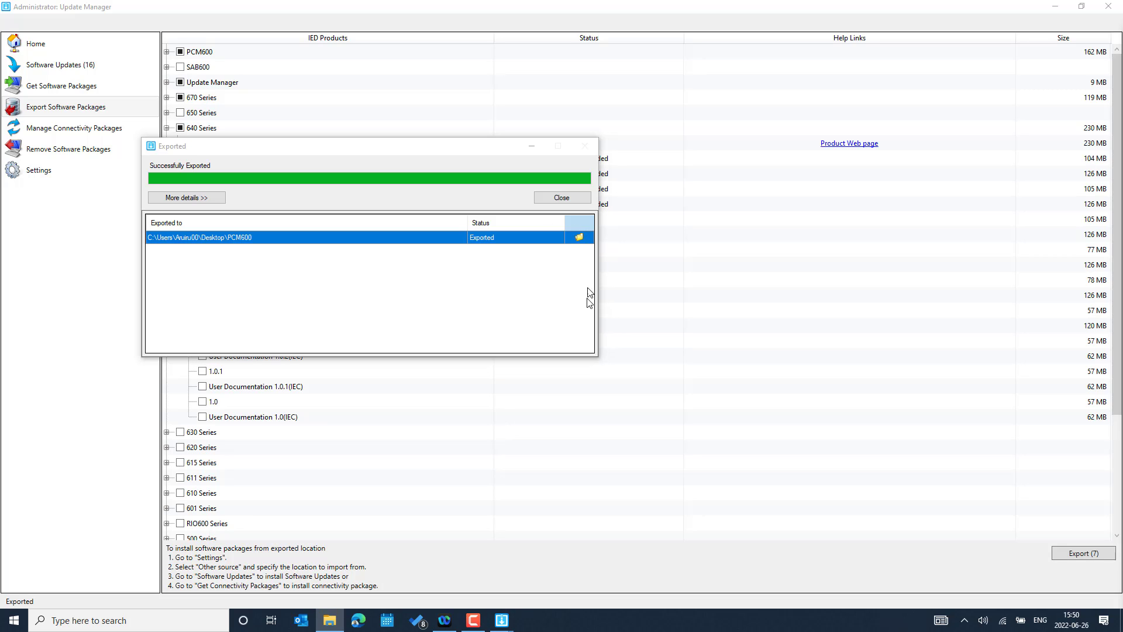
pyautogui.moveTo(1122, 125); pyautogui.dragTo(608, 34)
pyautogui.doubleClick(608, 34)
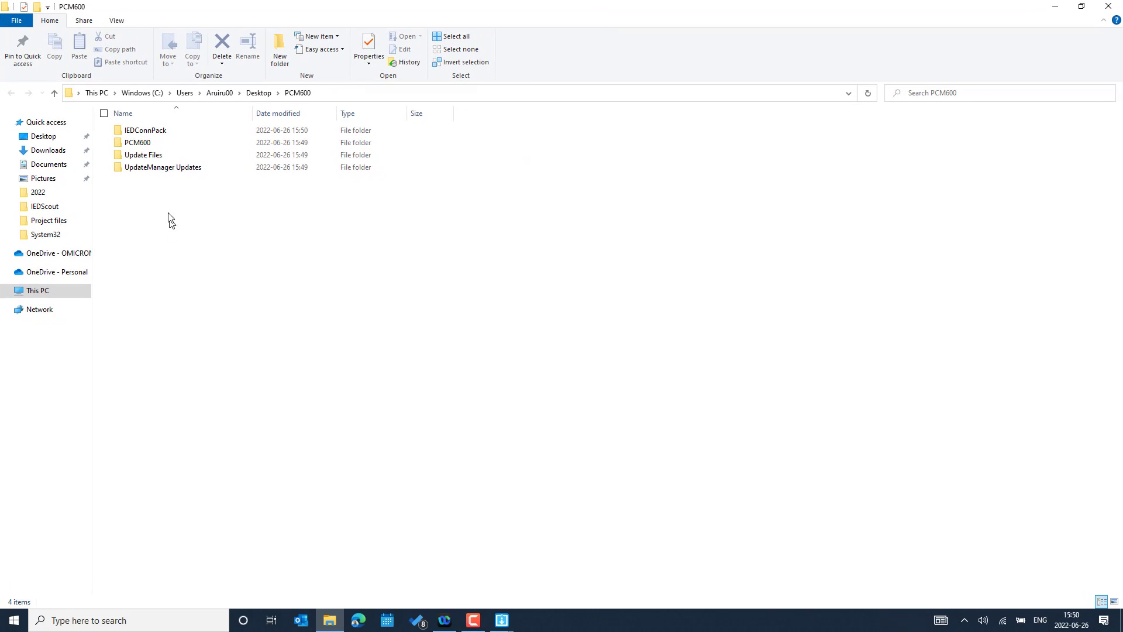
pyautogui.doubleClick(175, 130)
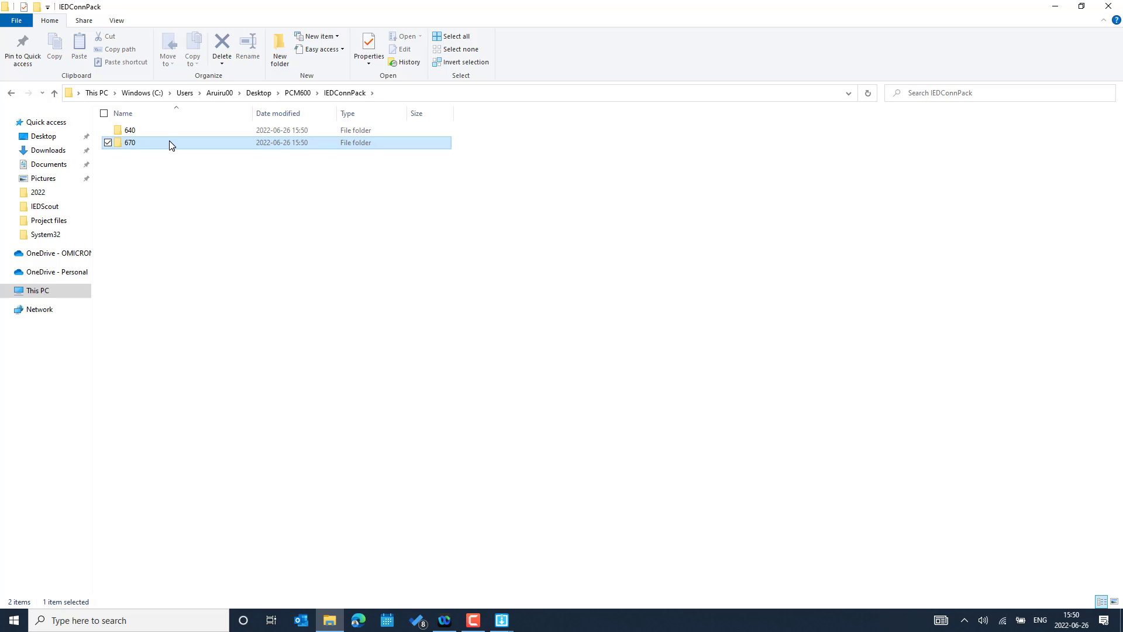
pyautogui.doubleClick(170, 143)
pyautogui.doubleClick(173, 135)
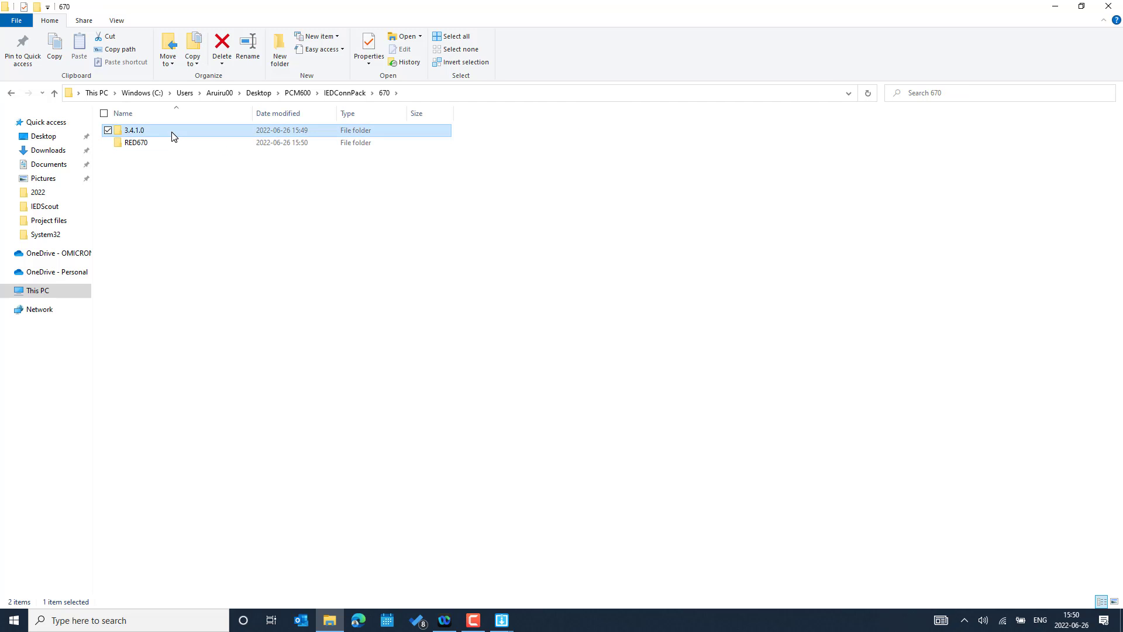
pyautogui.doubleClick(174, 135)
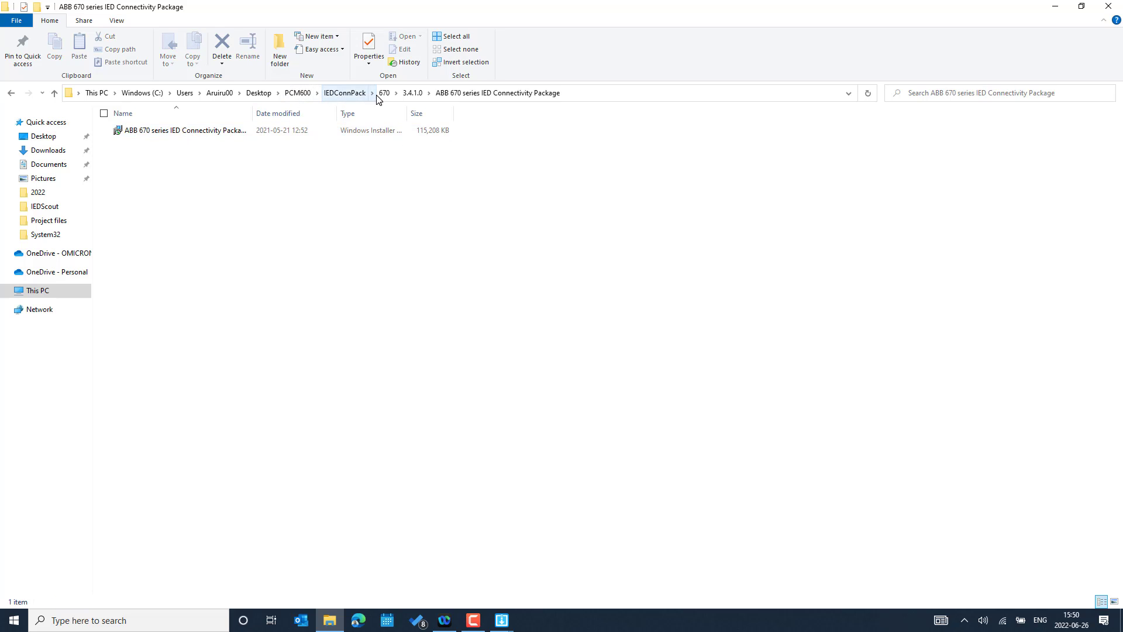
# Return to the main exported folder and examine the contents of the PCM600 2.11 Hotfix 20220617 folder.
pyautogui.click(295, 95)
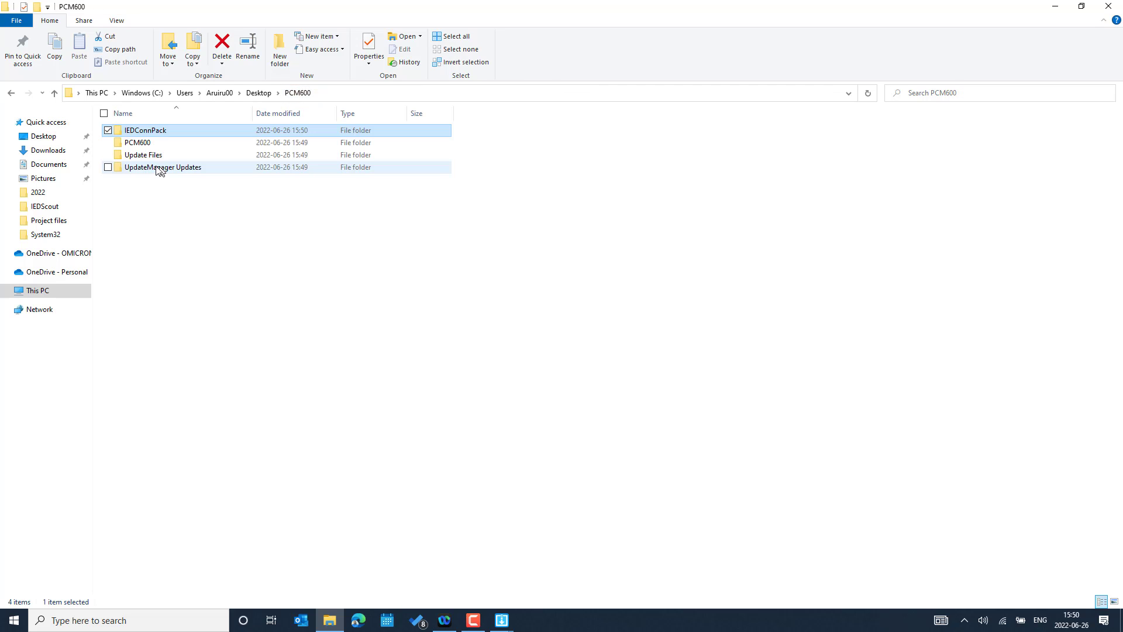
pyautogui.doubleClick(166, 144)
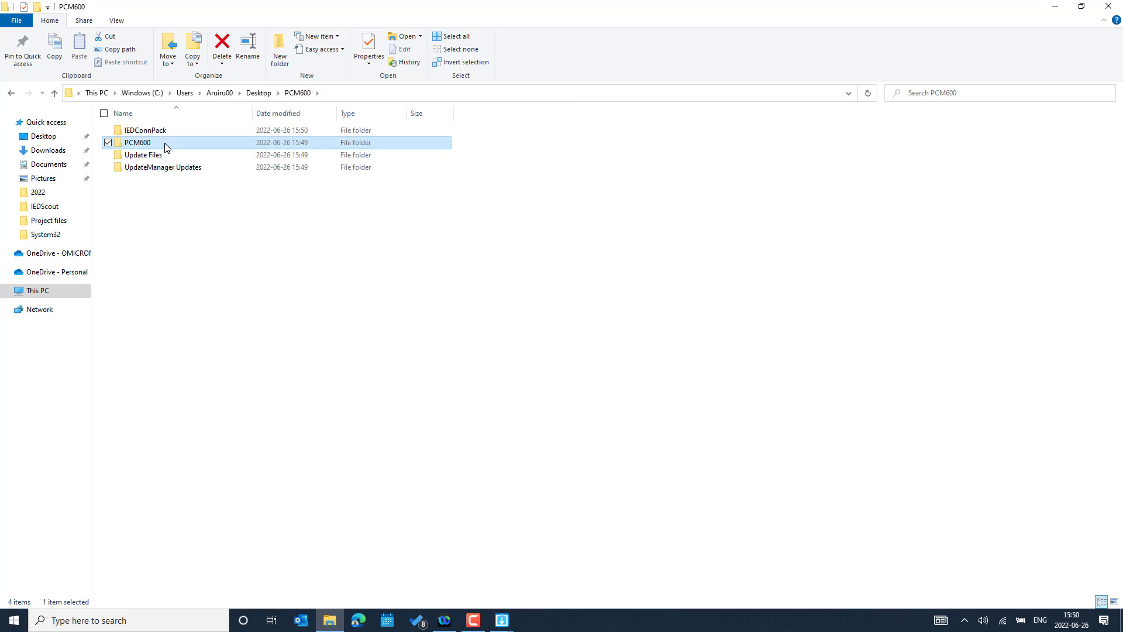
pyautogui.doubleClick(179, 131)
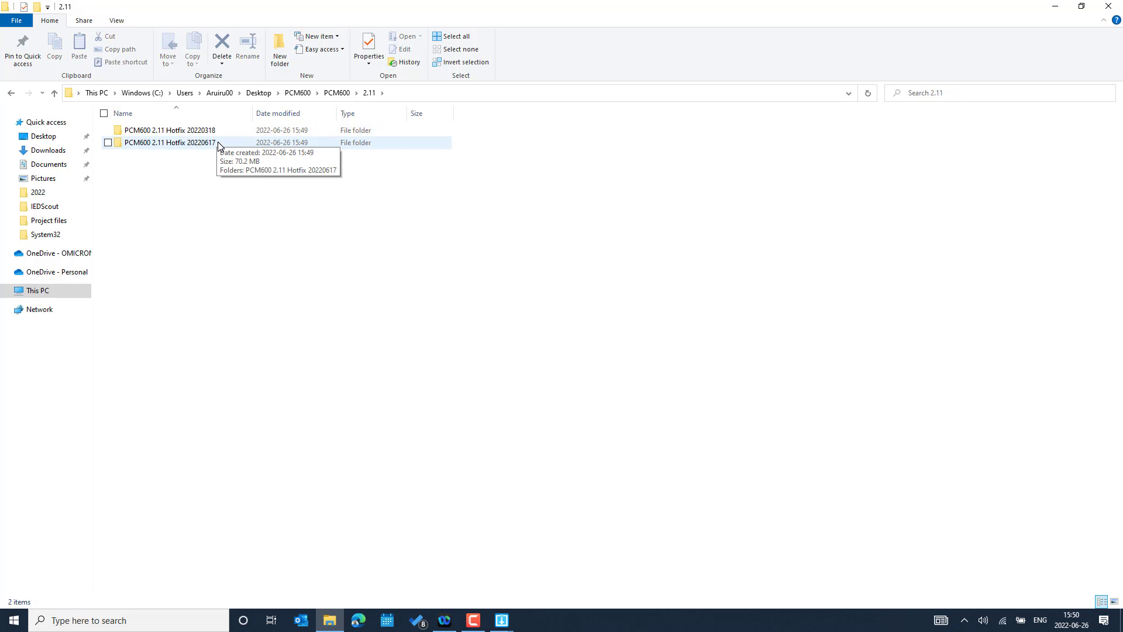
pyautogui.doubleClick(217, 142)
pyautogui.doubleClick(205, 134)
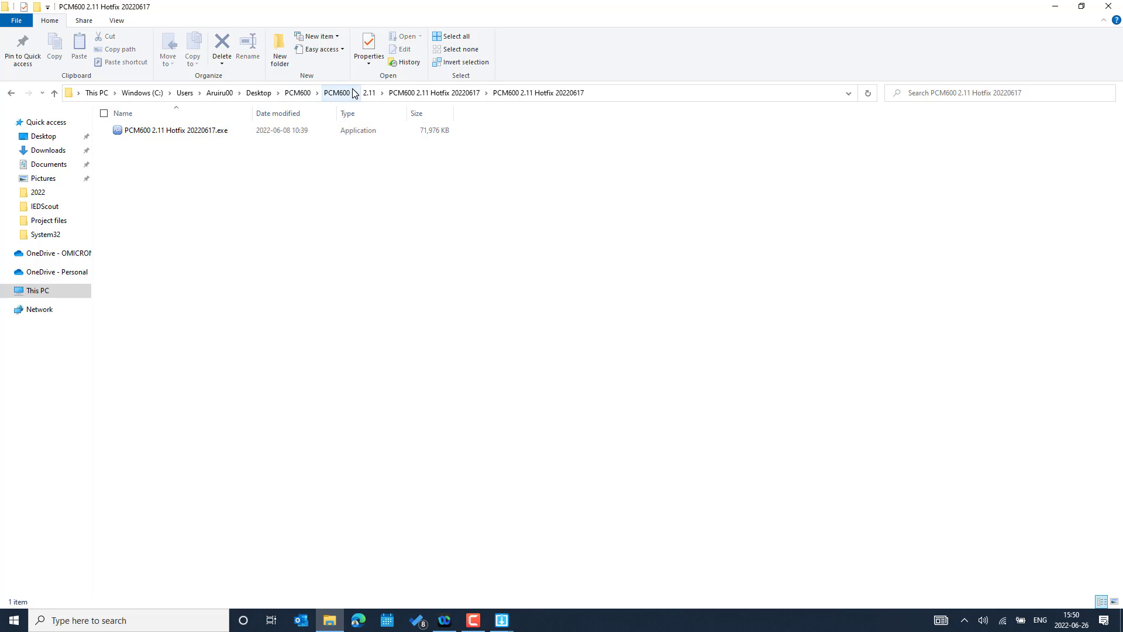
# Close the File Explorer window, the export report and Update Manager.
pyautogui.click(1108, 6)
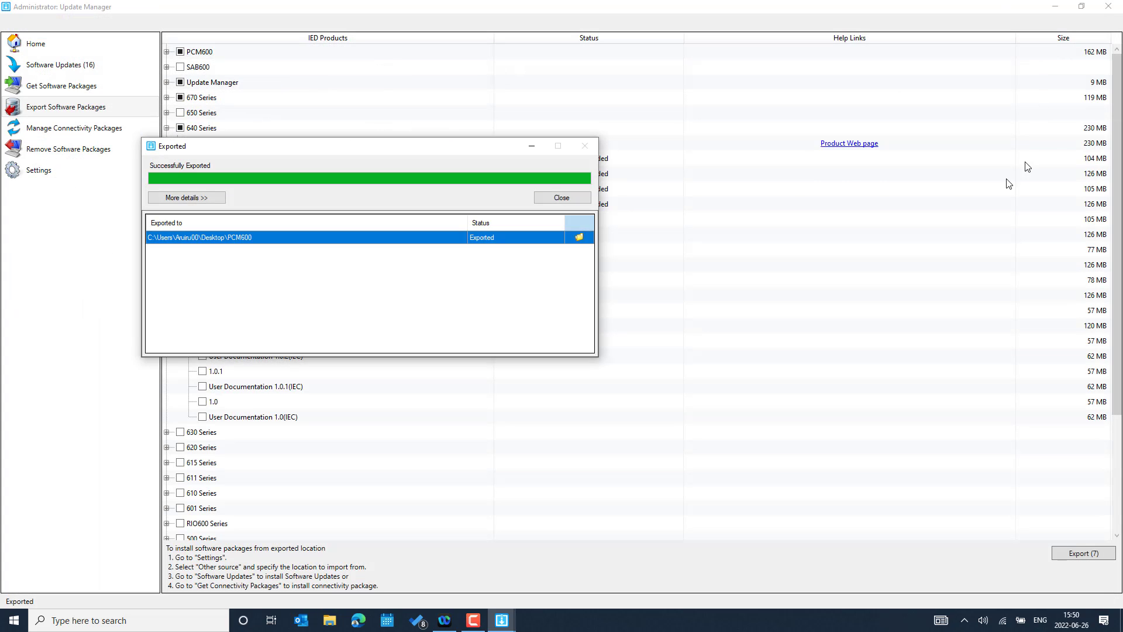
pyautogui.click(562, 197)
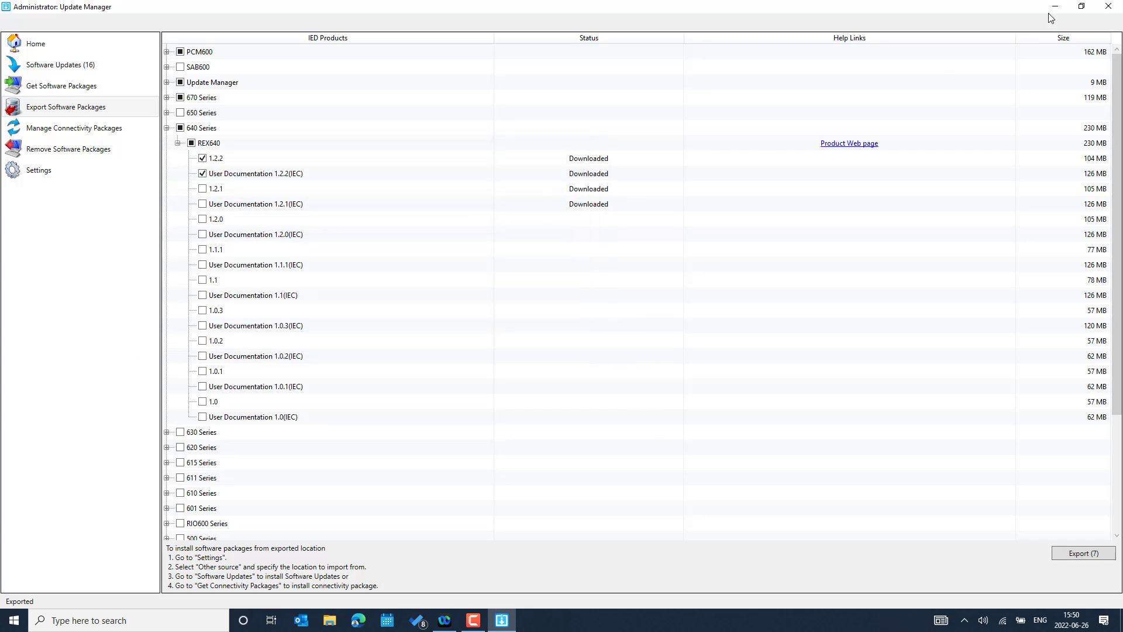
pyautogui.click(1109, 6)
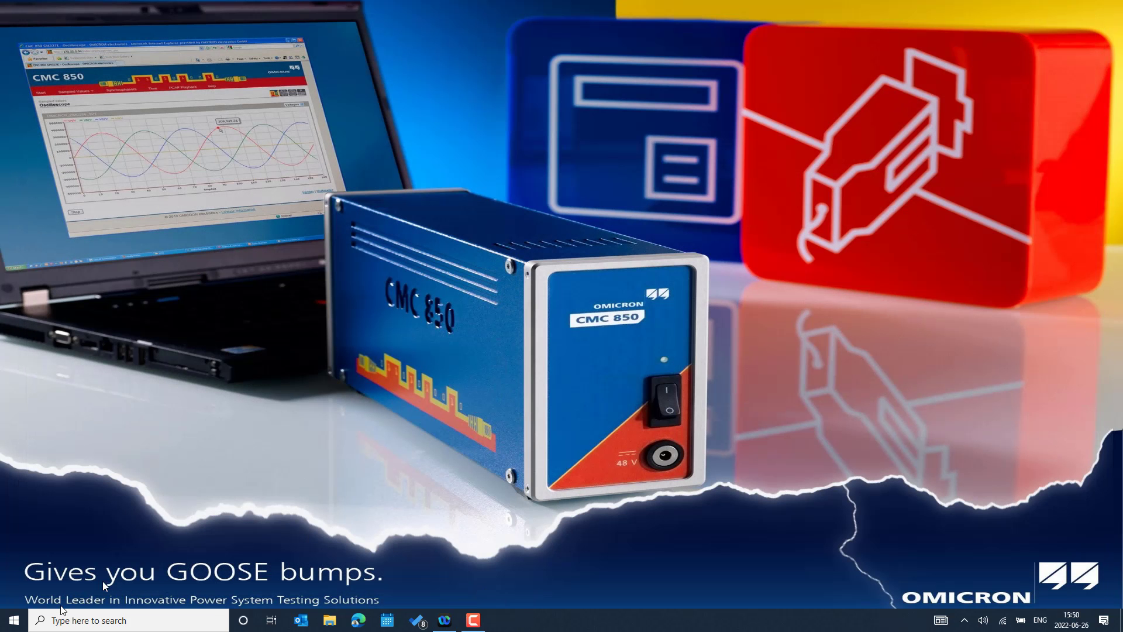
# Search Windows for "pcm", launch PCM600 2.11 64-bit and maximize its window.
pyautogui.click(12, 621)
pyautogui.write('p')
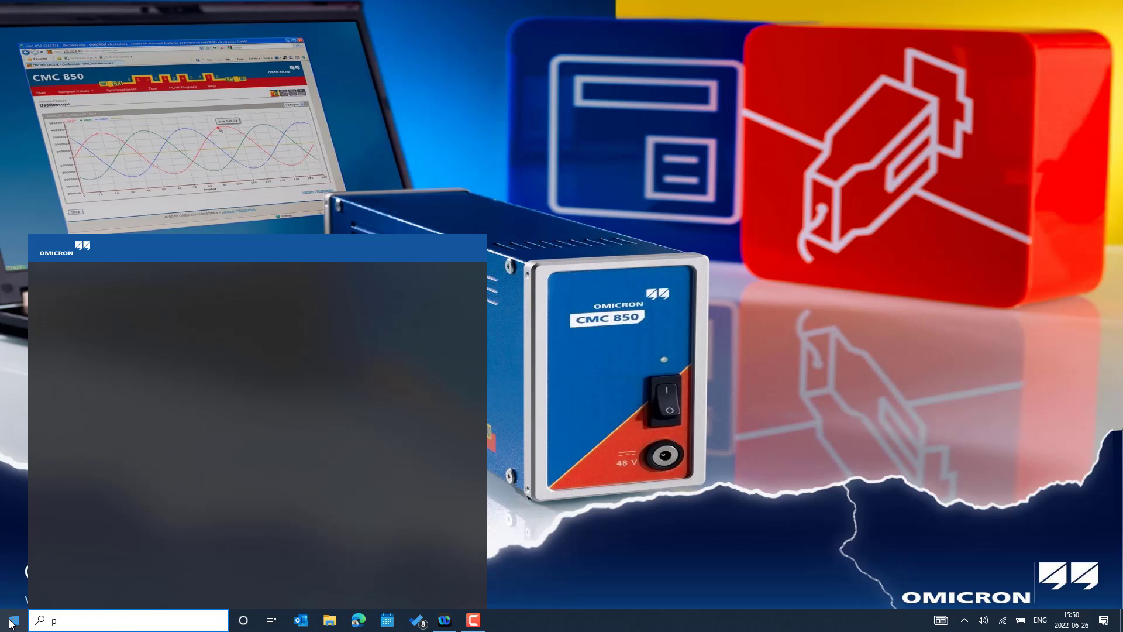
pyautogui.write('cm')
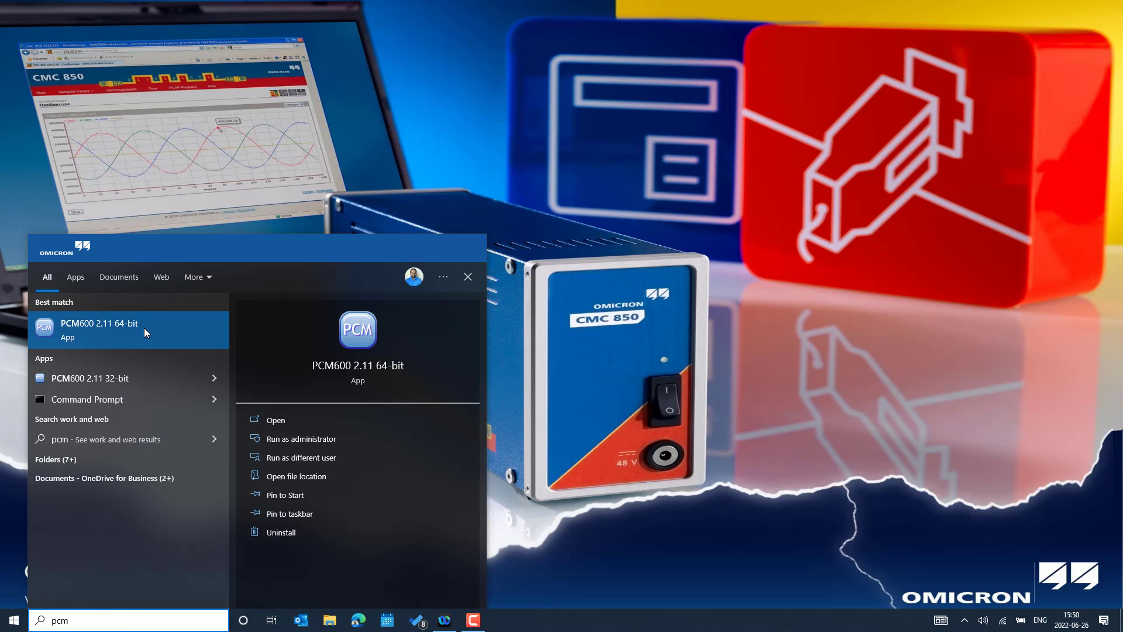
pyautogui.click(144, 328)
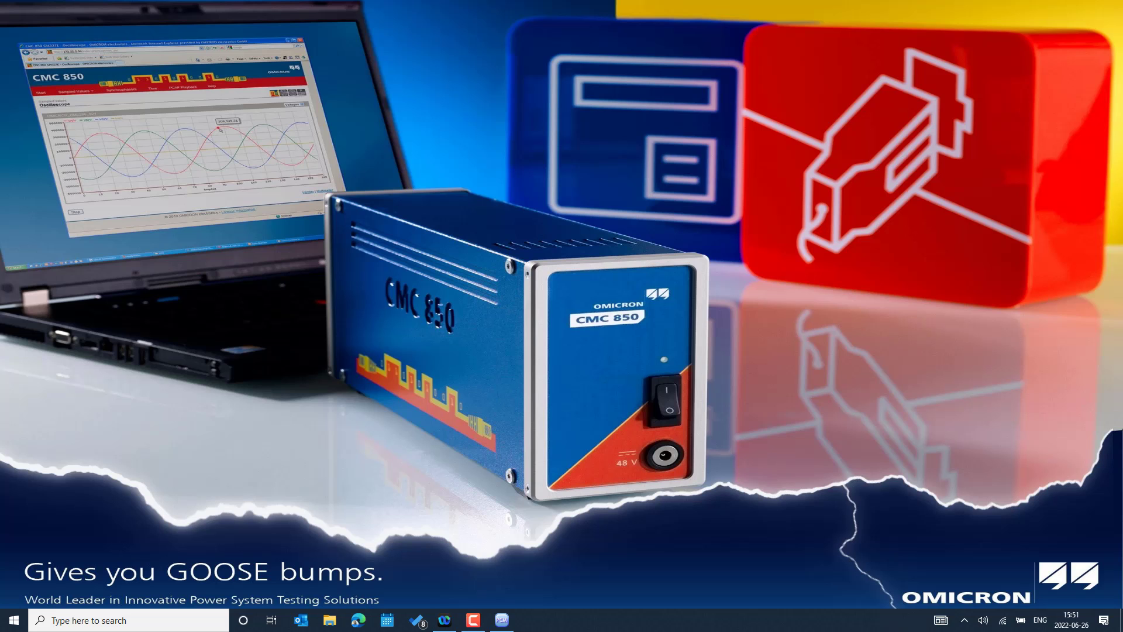
pyautogui.moveTo(1122, 85); pyautogui.dragTo(454, 79)
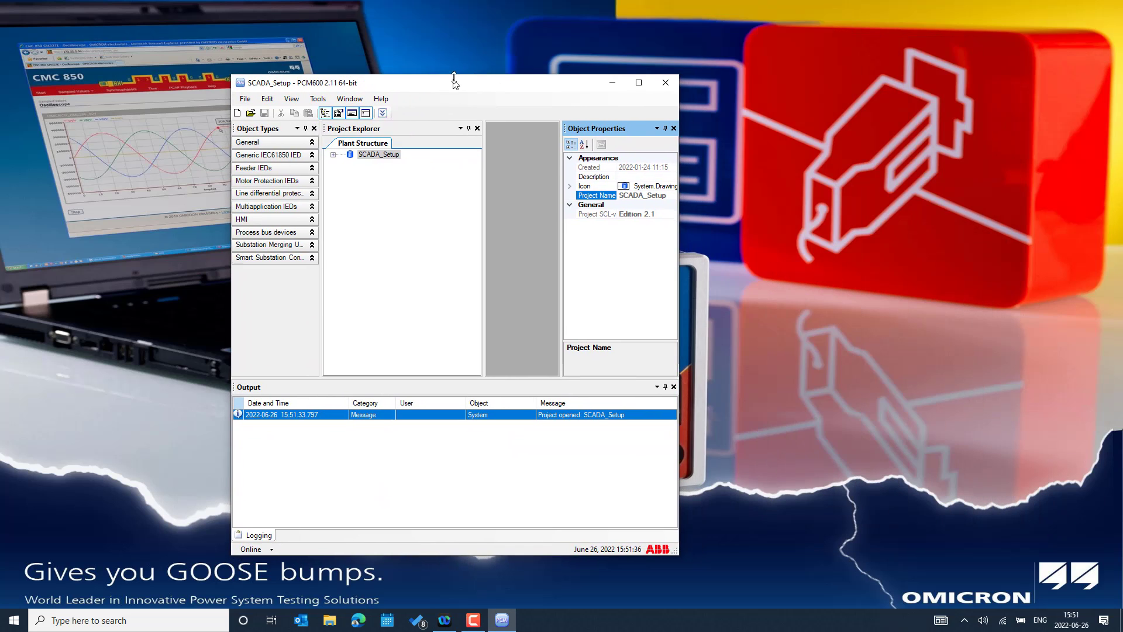
pyautogui.doubleClick(469, 83)
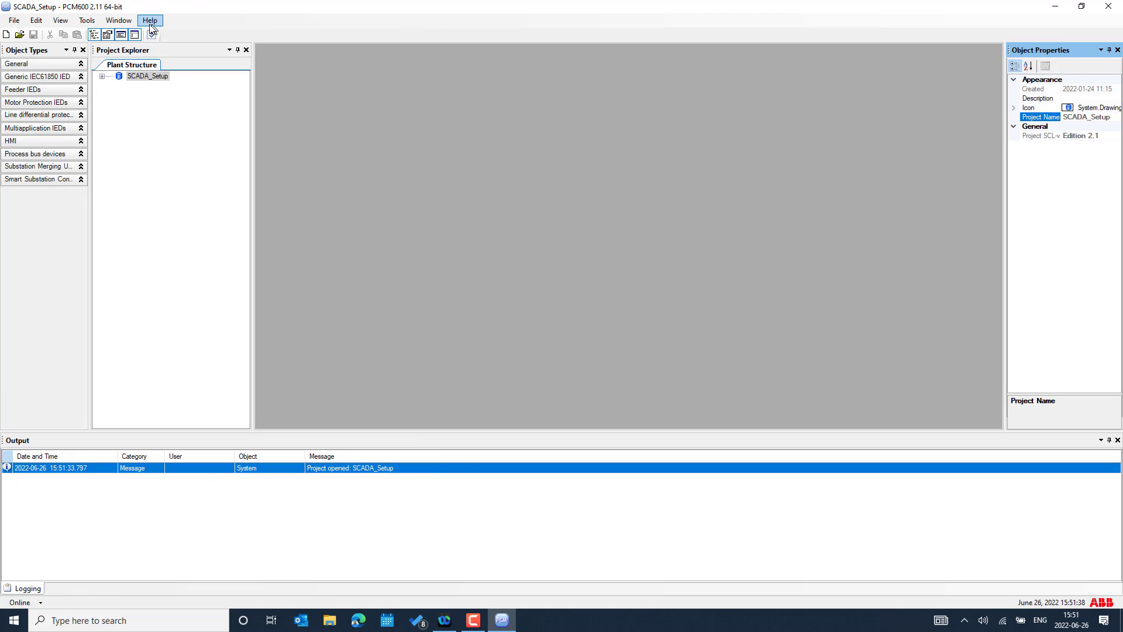
# Examine the installed hotfixes and connectivity packages in the About PCM600 information and close it.
pyautogui.click(150, 21)
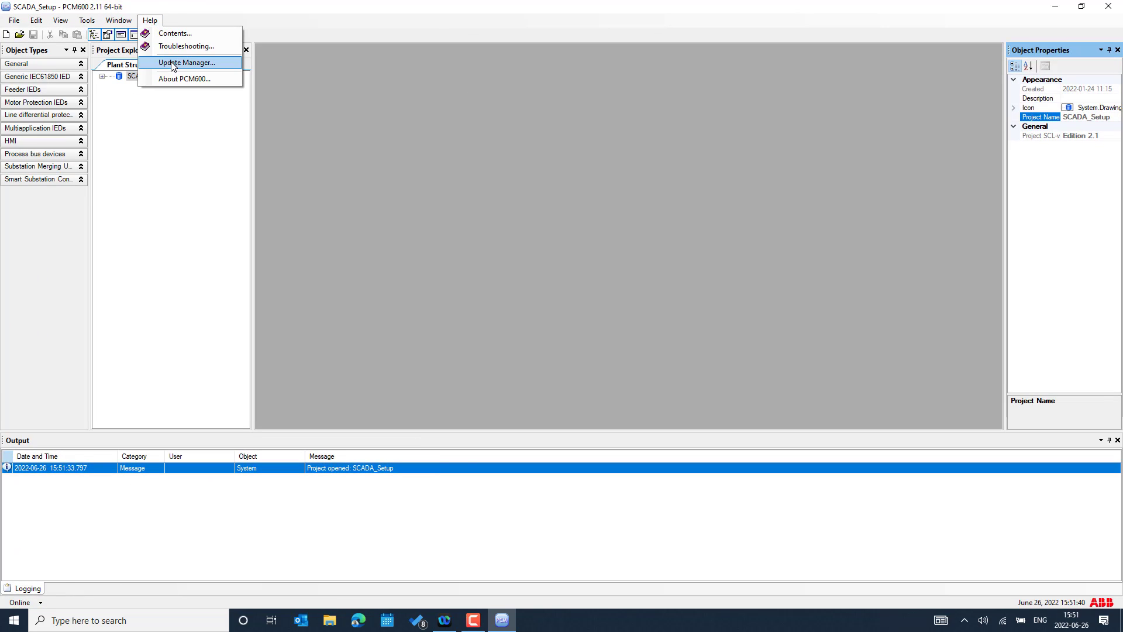
pyautogui.click(171, 79)
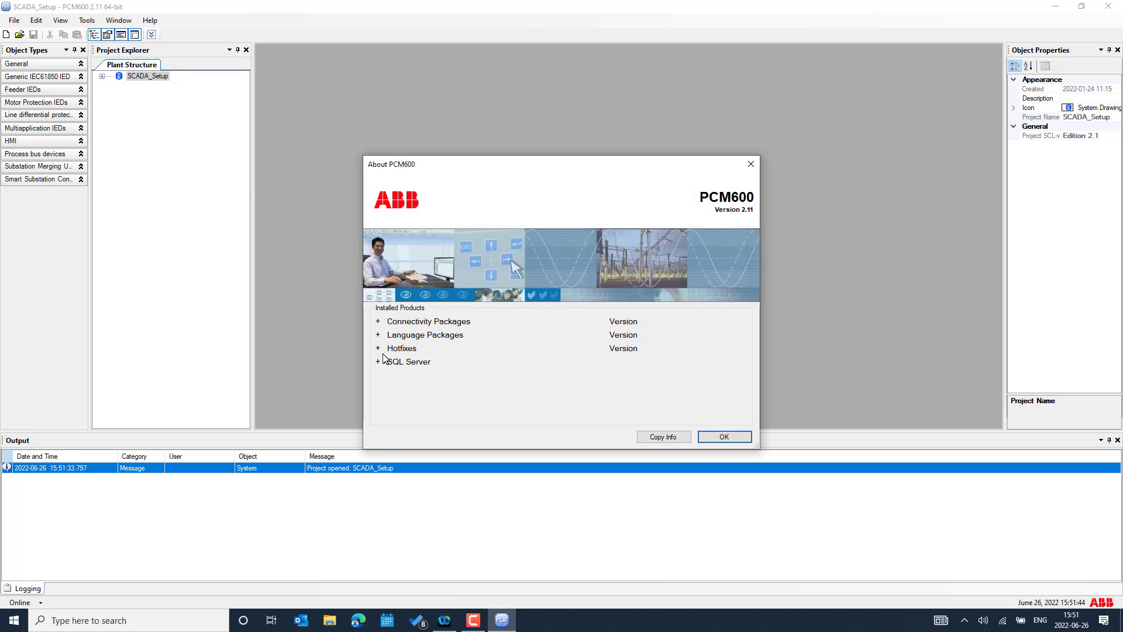
pyautogui.click(378, 349)
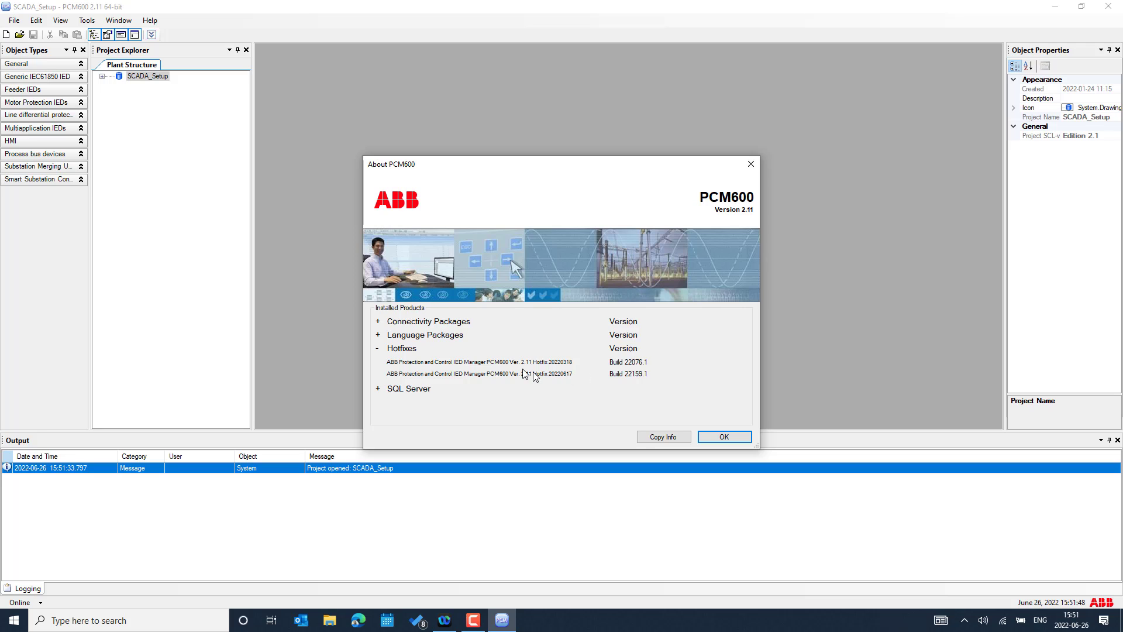
pyautogui.click(378, 322)
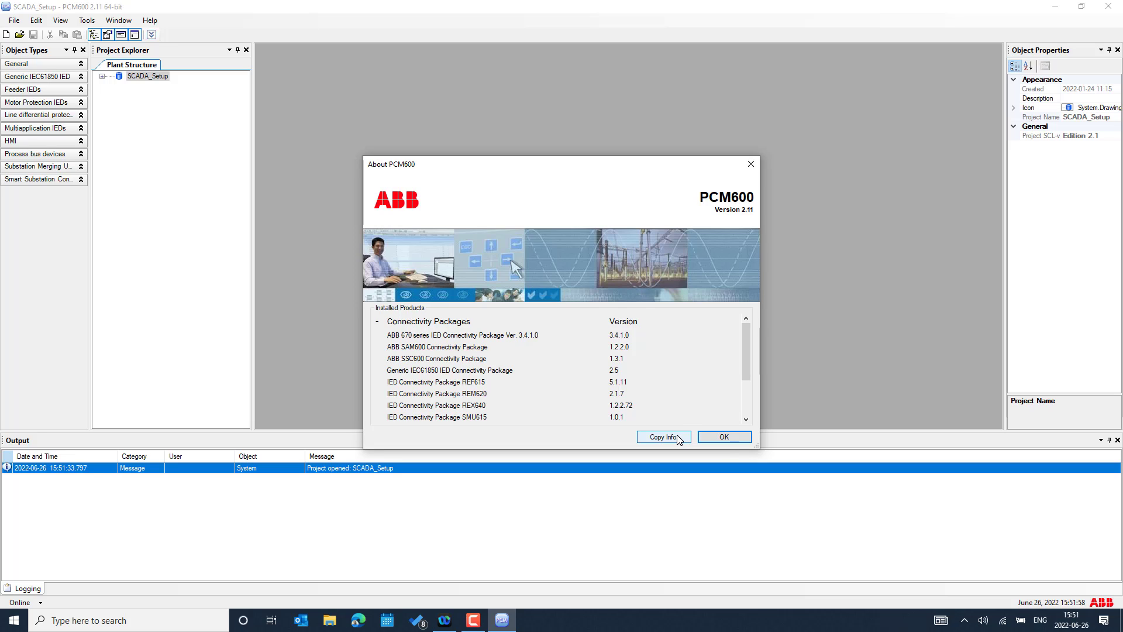
pyautogui.click(725, 438)
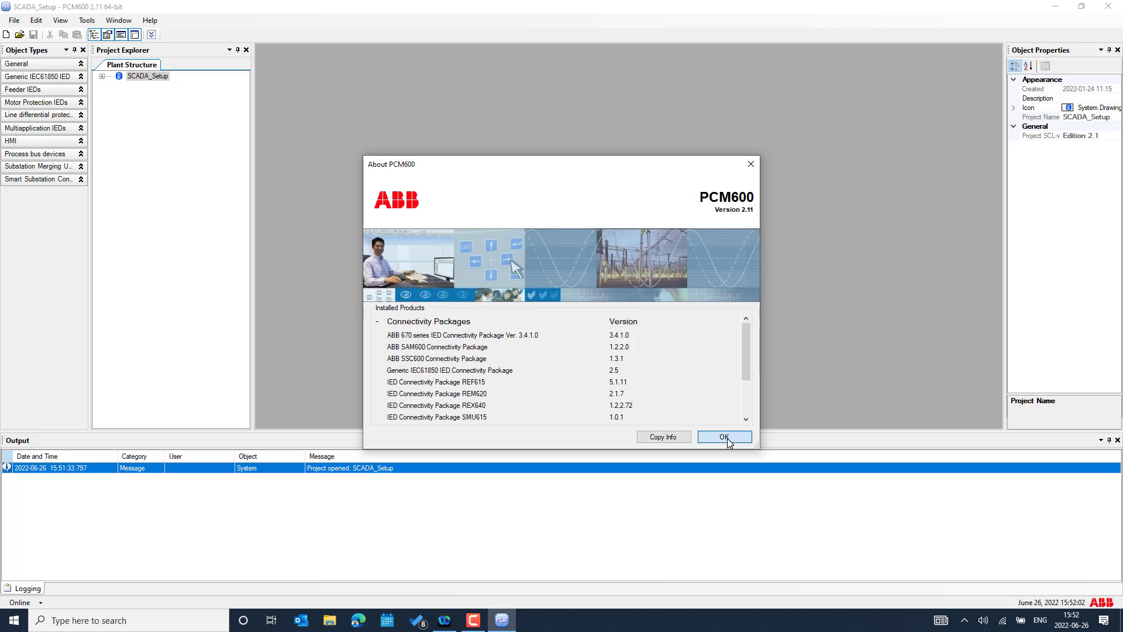
# Exit PCM600, switch to Microsoft Edge and open the ABB Library from the ABB favorites folder.
pyautogui.click(13, 23)
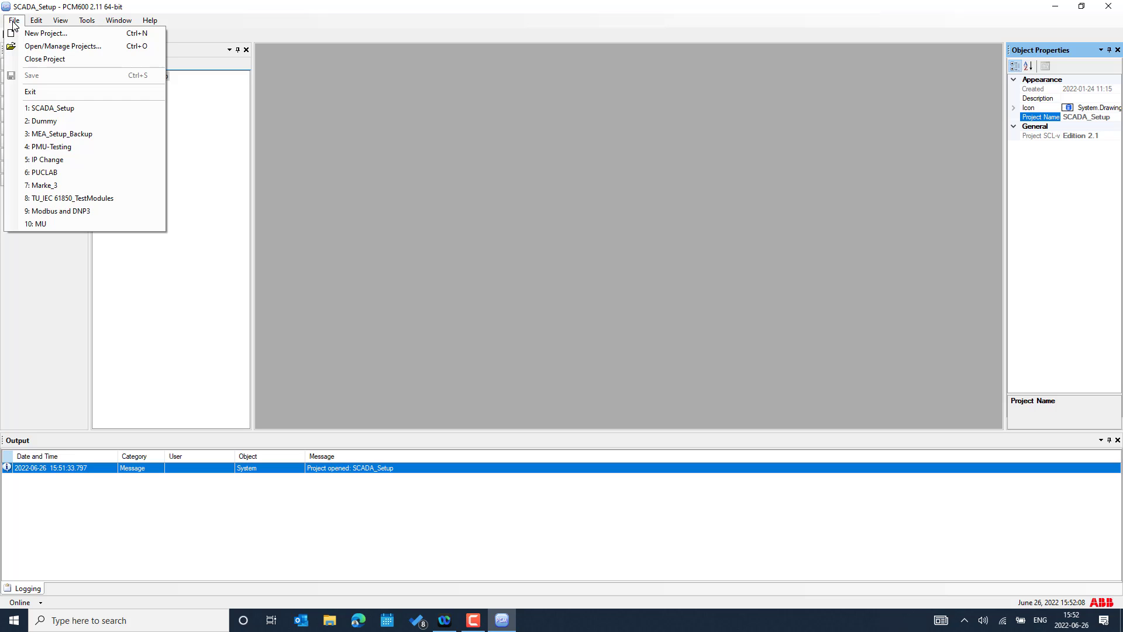
pyautogui.click(45, 93)
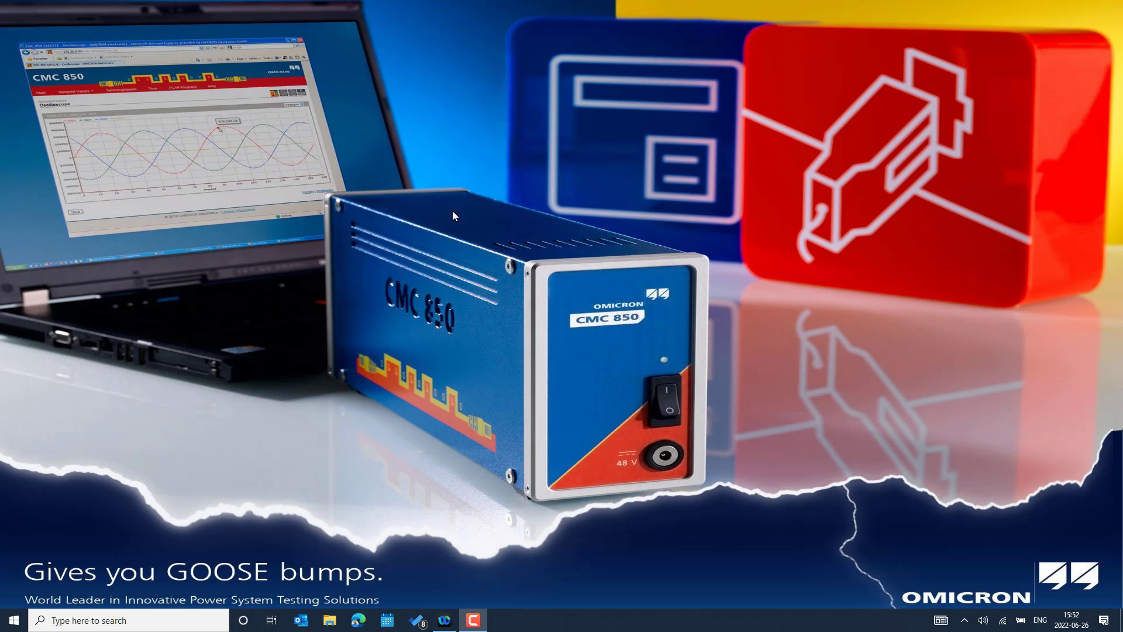
pyautogui.click(357, 621)
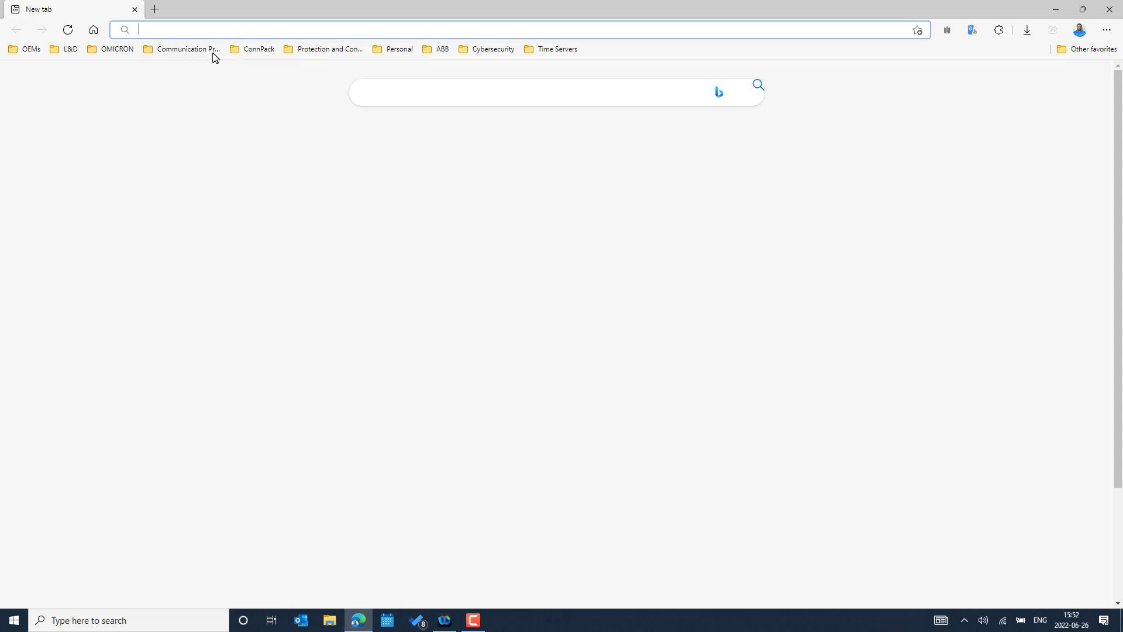
pyautogui.click(439, 49)
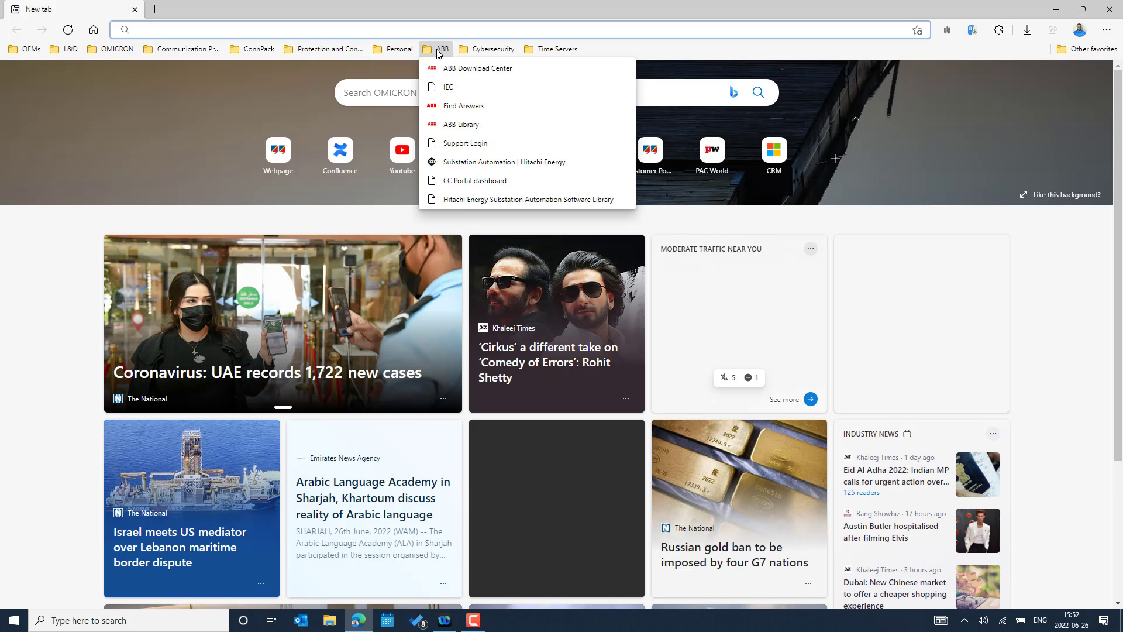
pyautogui.moveTo(491, 49)
pyautogui.moveTo(440, 49)
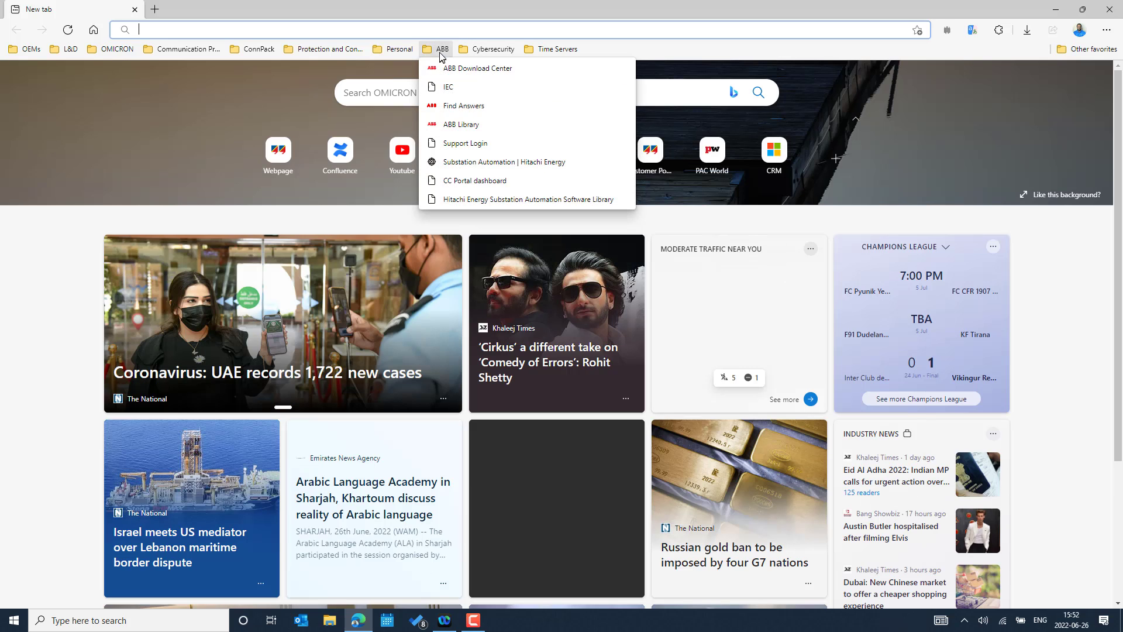
pyautogui.click(459, 124)
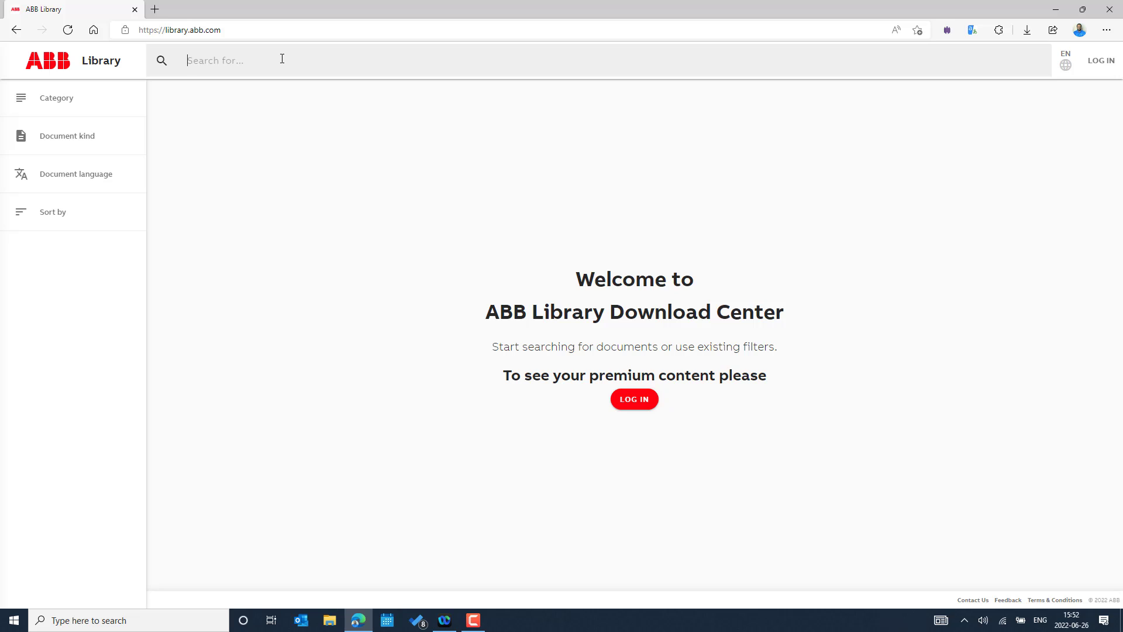
# Search the ABB Library for "PCM600 2.11 hotfix" and open the PCM600 version 2.11 Hotfix 20220617 Release note PDF.
pyautogui.write('PCM600 2.11 hotfix')
pyautogui.press('Return')
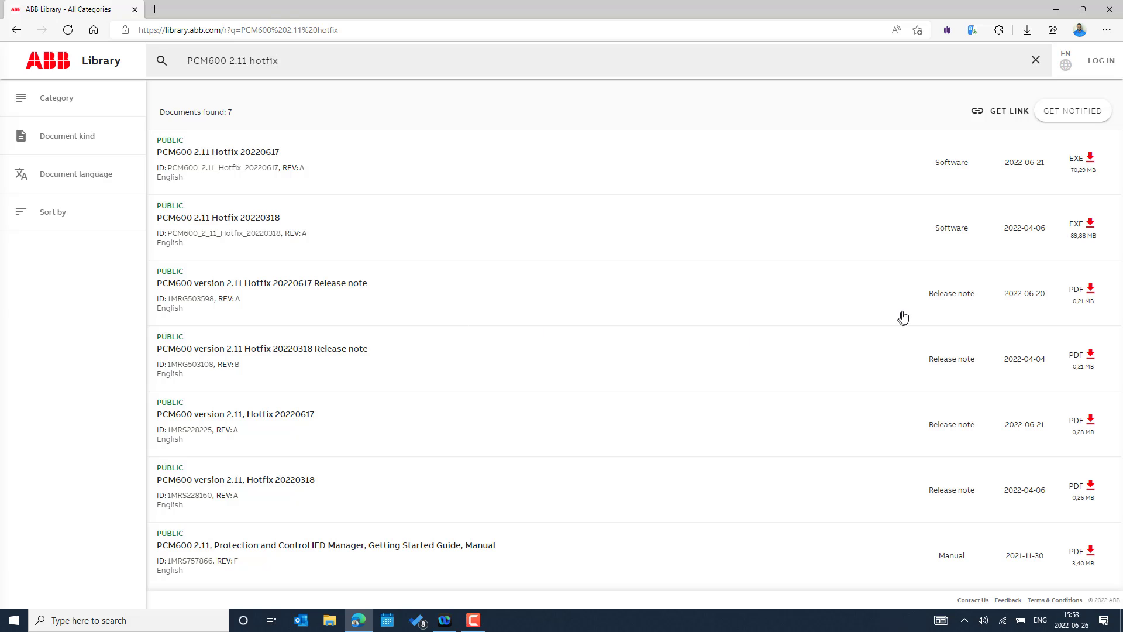
pyautogui.click(360, 291)
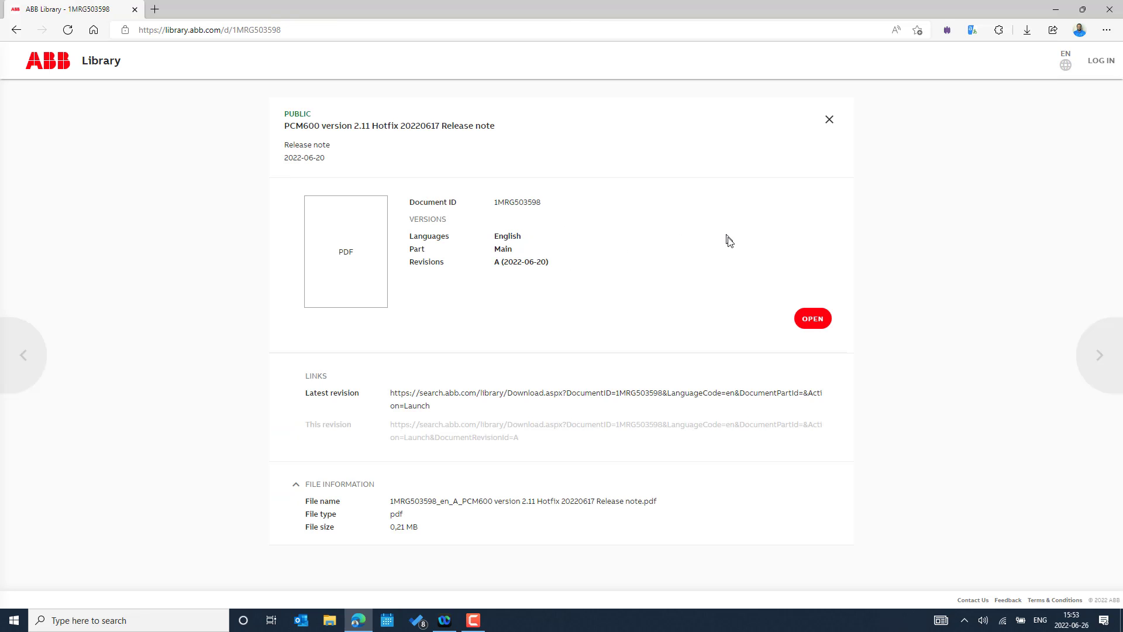
pyautogui.click(814, 320)
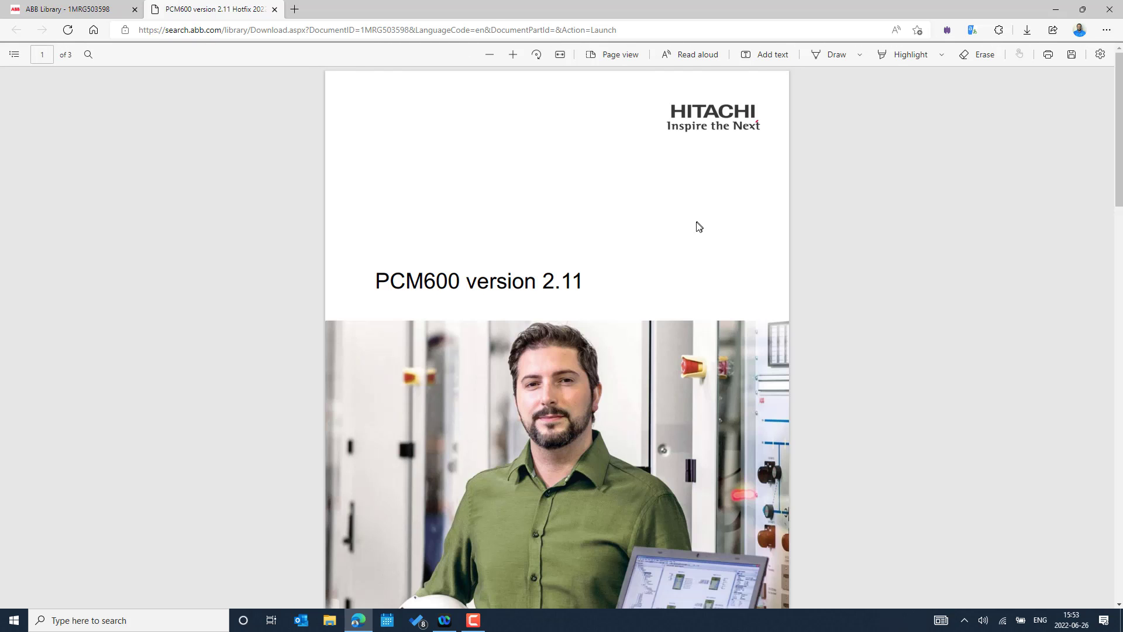
# Read the improvements and corrections in the Hotfix 20220617 release note and return to the ABB Library page.
pyautogui.scroll(-15, 684, 268)
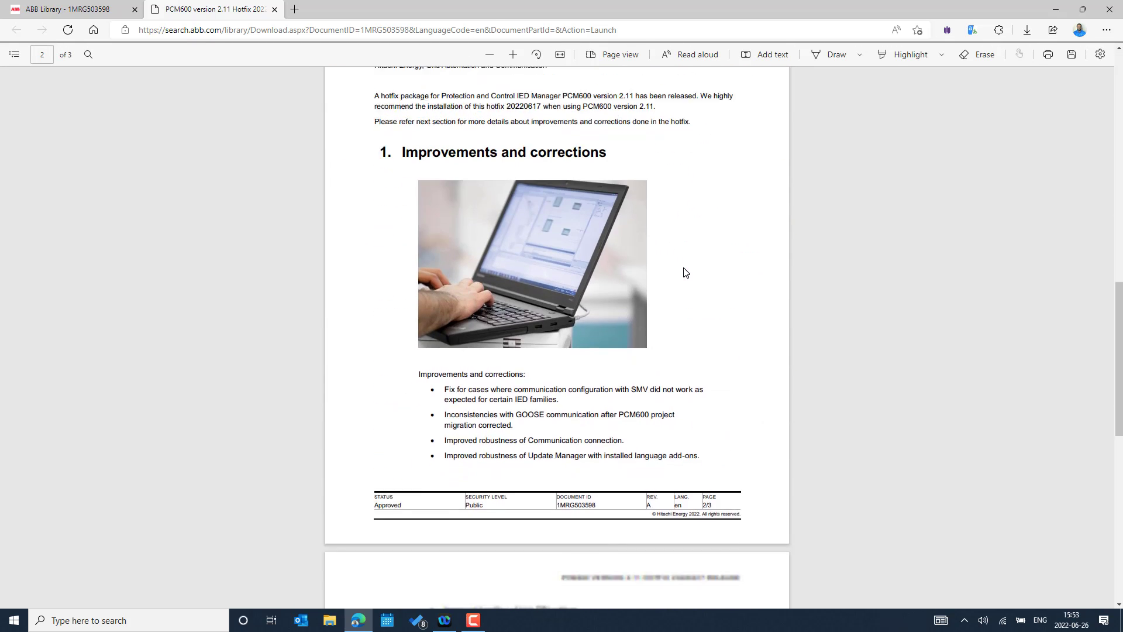
pyautogui.scroll(-3, 684, 272)
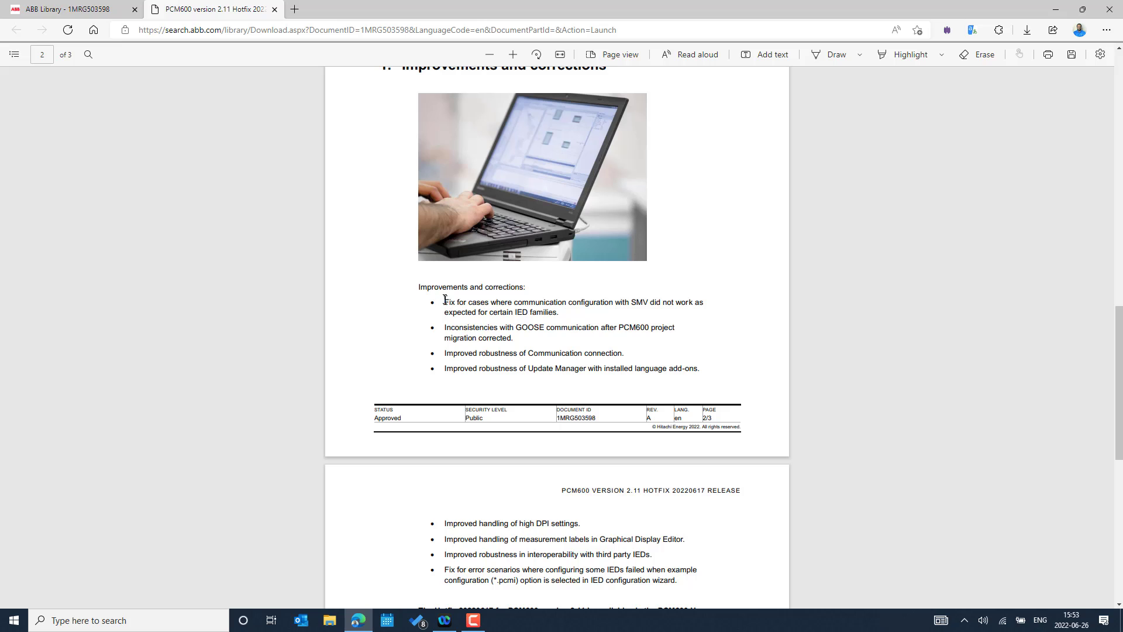
pyautogui.scroll(3, 520, 298)
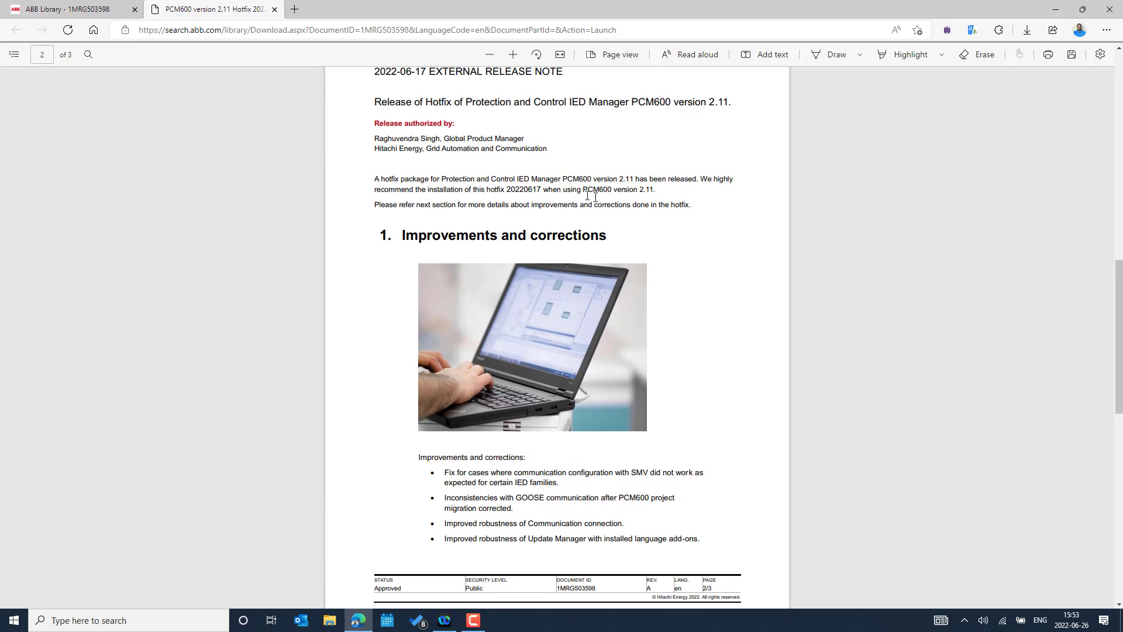
pyautogui.scroll(-3, 551, 219)
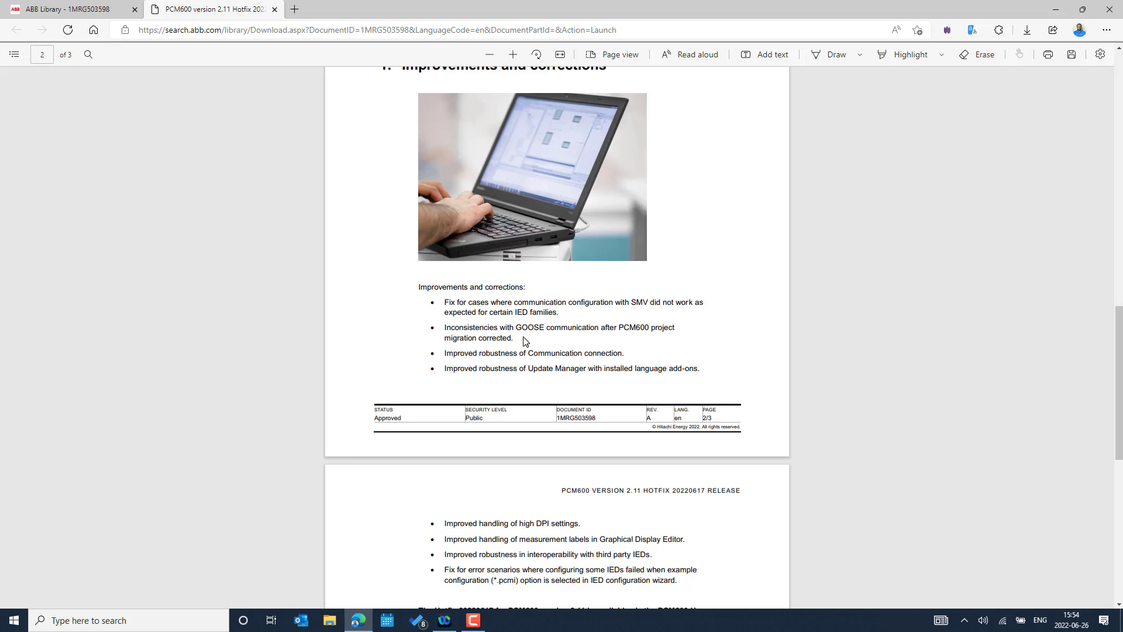
pyautogui.moveTo(518, 339); pyautogui.dragTo(444, 329)
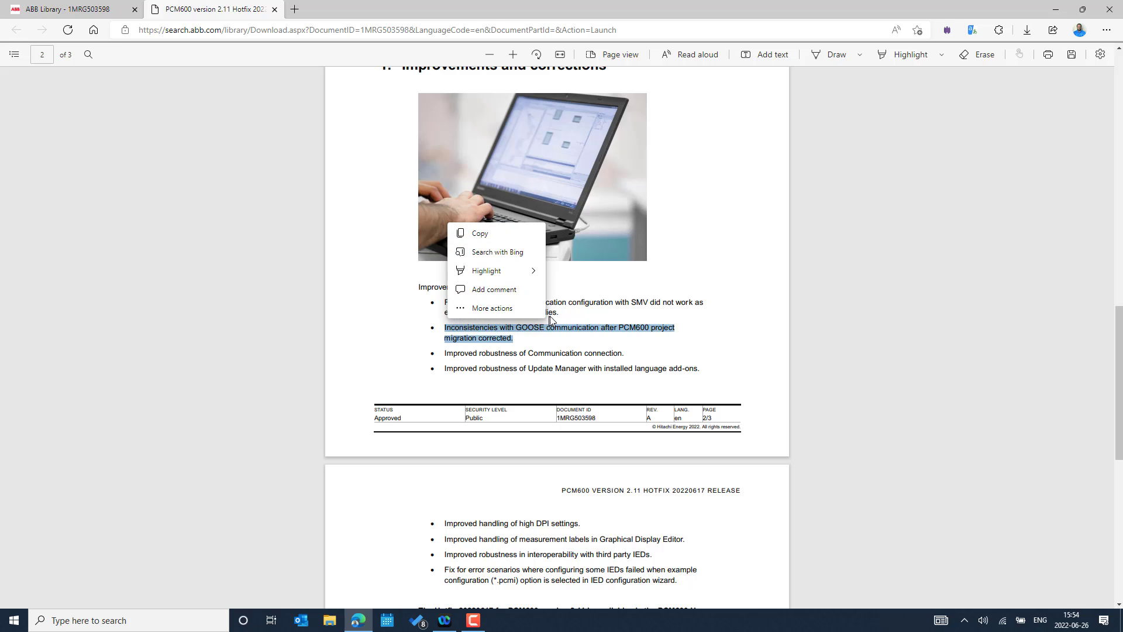
pyautogui.click(549, 317)
pyautogui.scroll(-2, 538, 353)
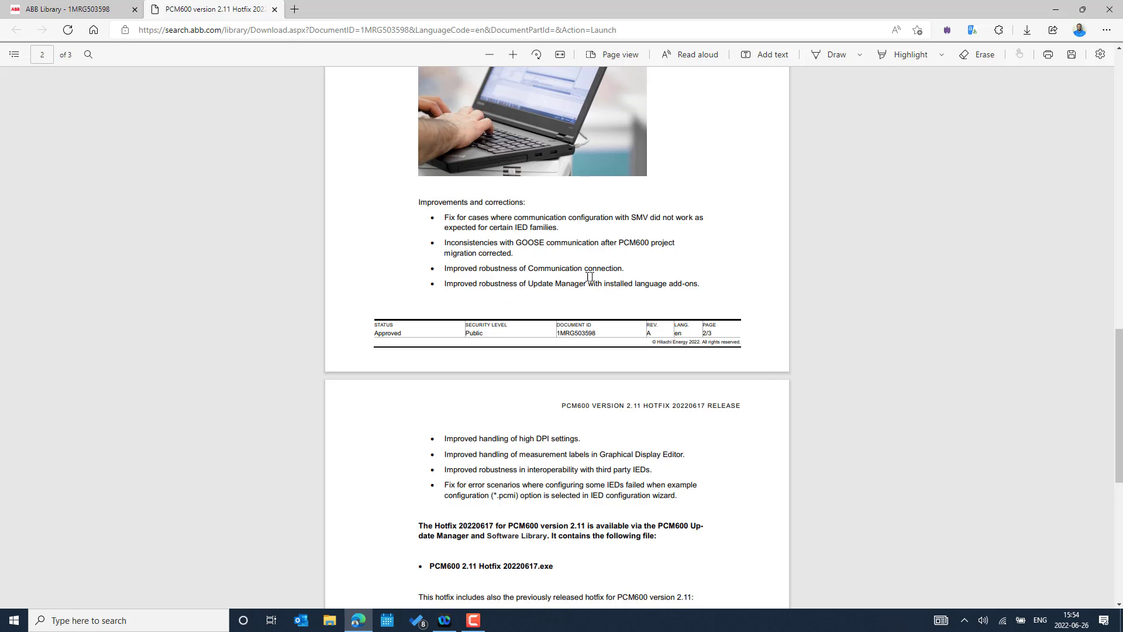
pyautogui.scroll(-4, 609, 278)
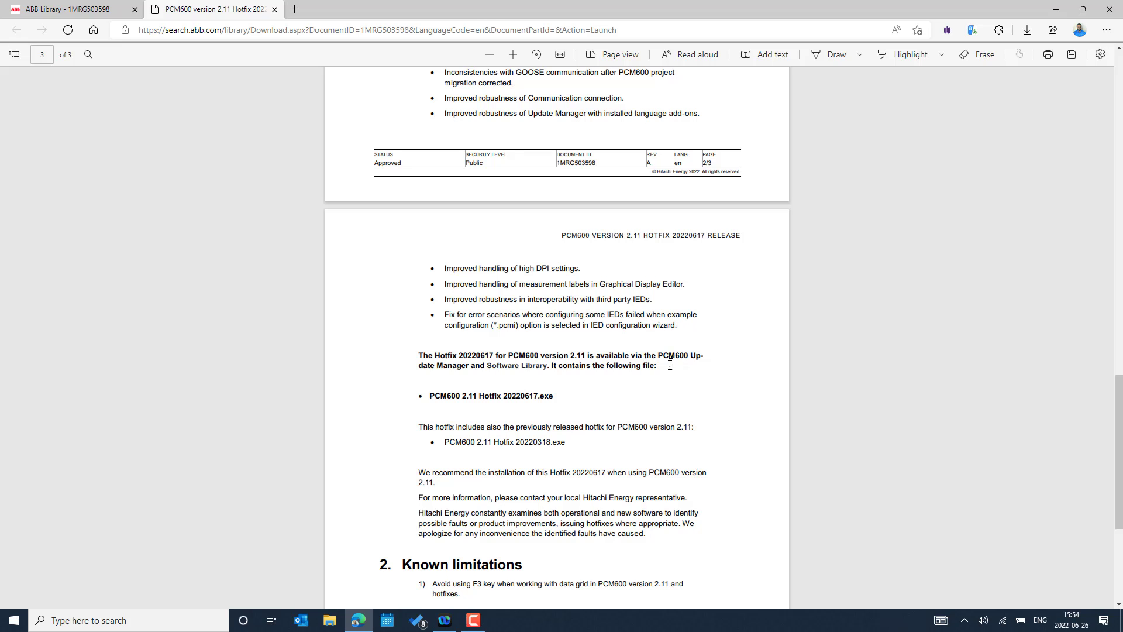
pyautogui.scroll(3, 617, 371)
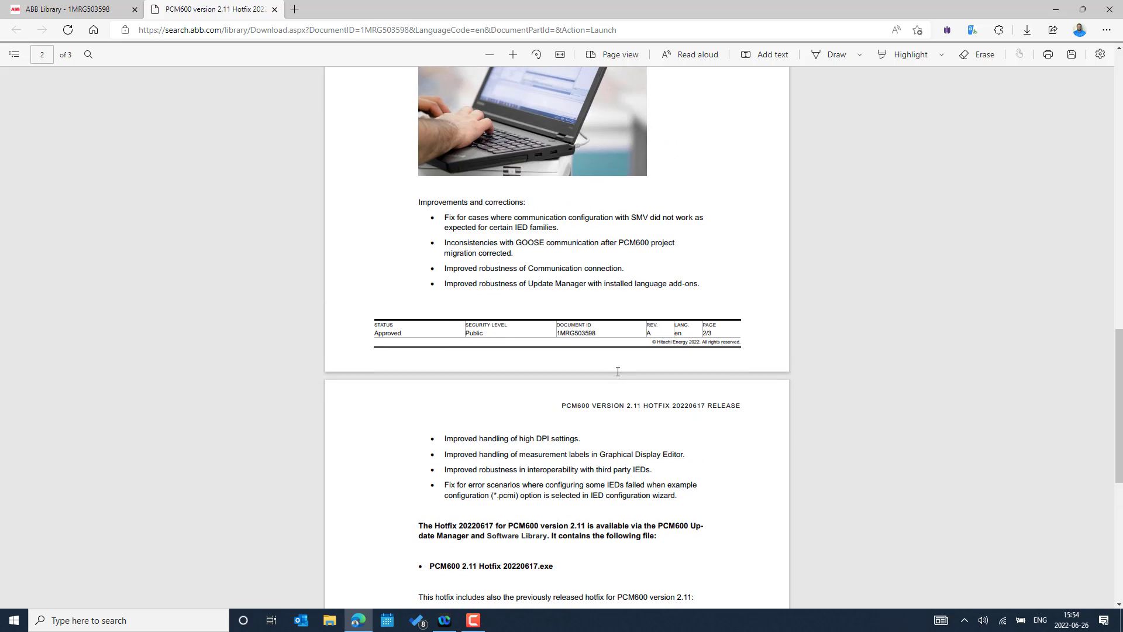
pyautogui.scroll(10, 618, 372)
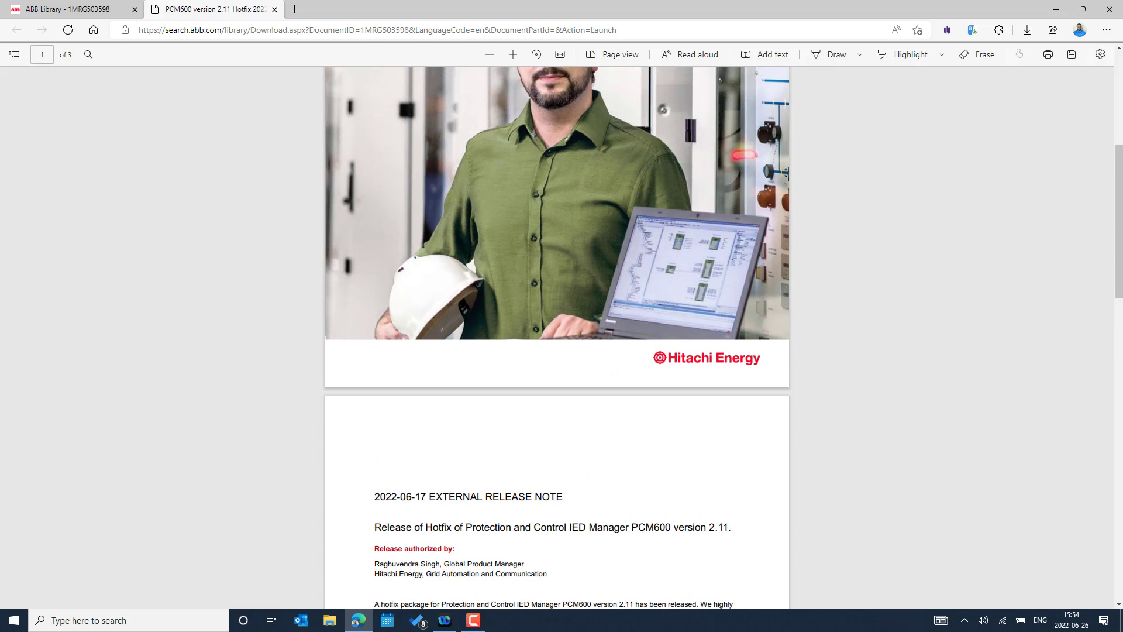
pyautogui.scroll(5, 617, 372)
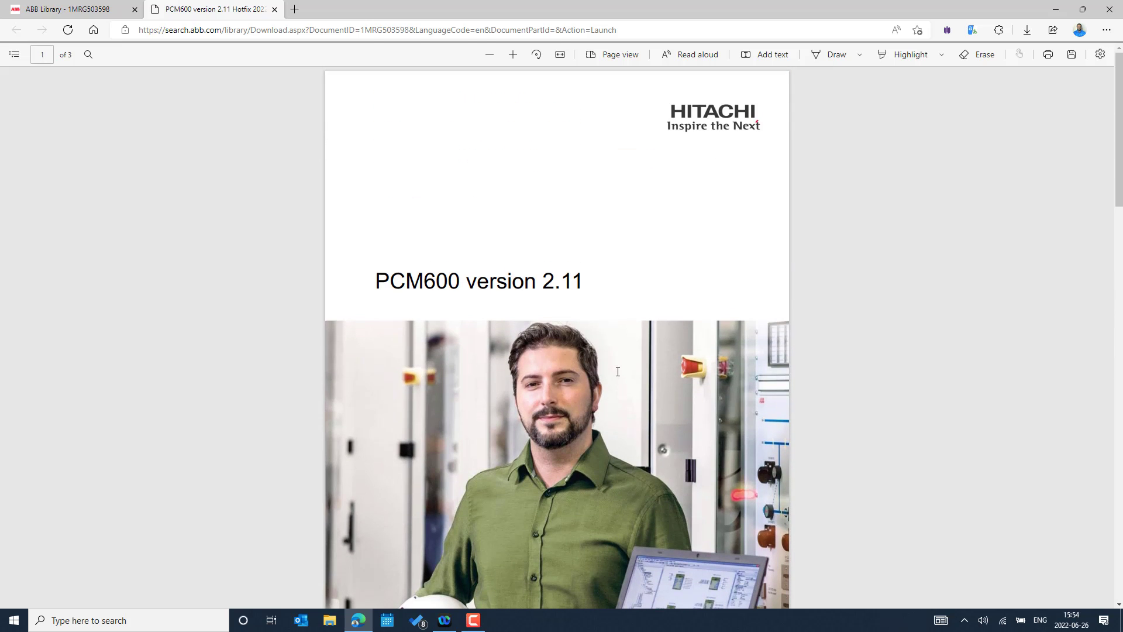
pyautogui.click(101, 10)
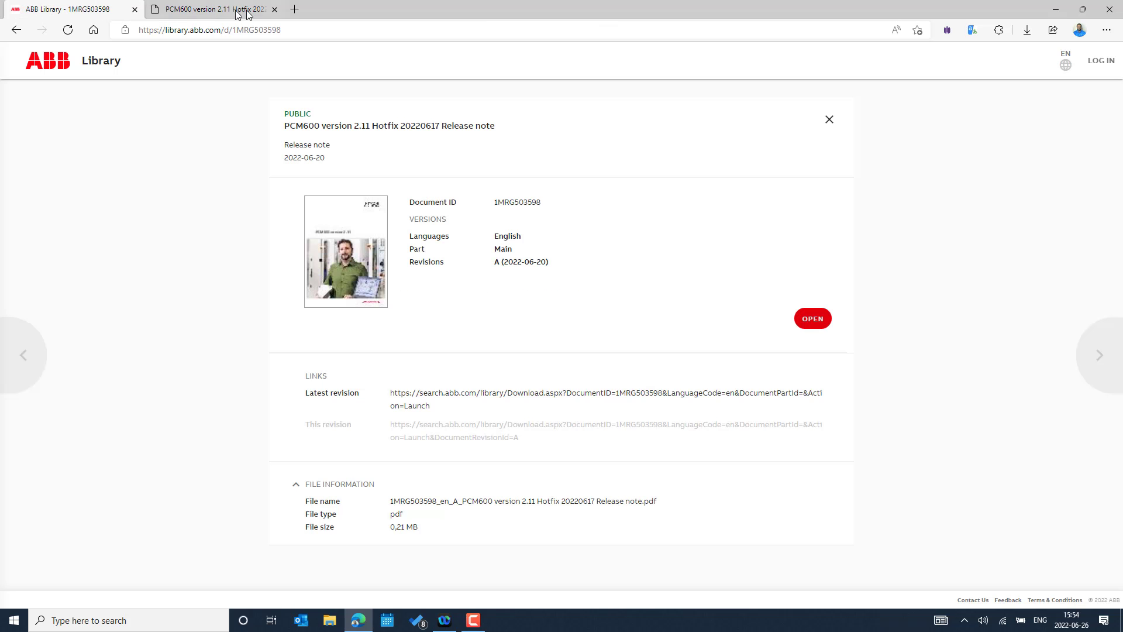
# Open the Hitachi Energy Substation Automation Software Library favorite in a new browser tab and go to its login page.
pyautogui.click(296, 10)
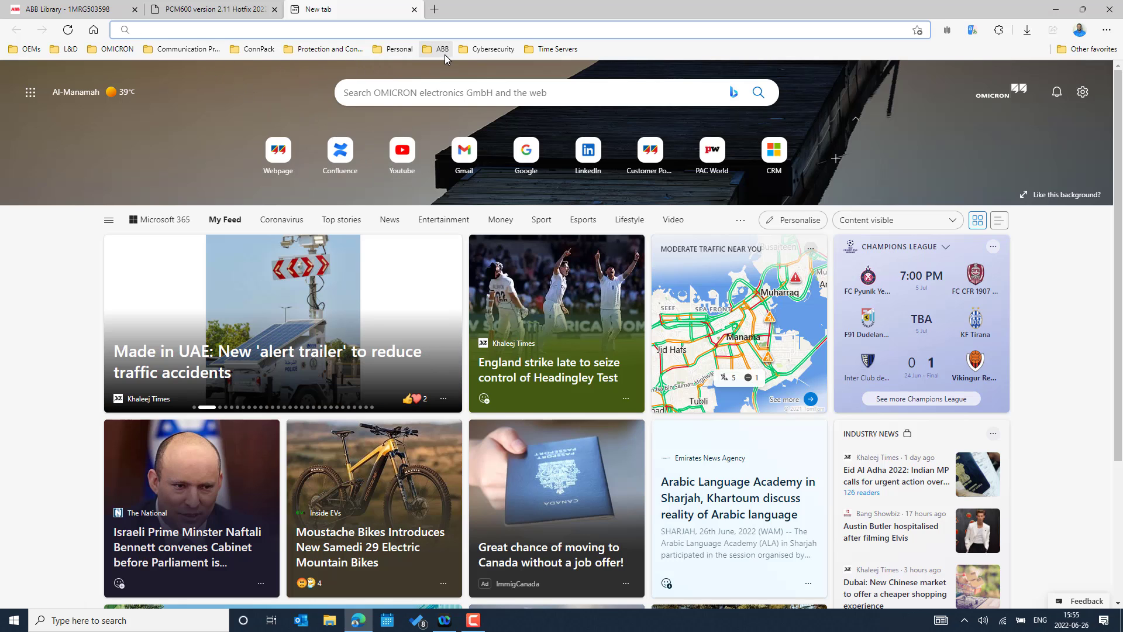
pyautogui.click(443, 50)
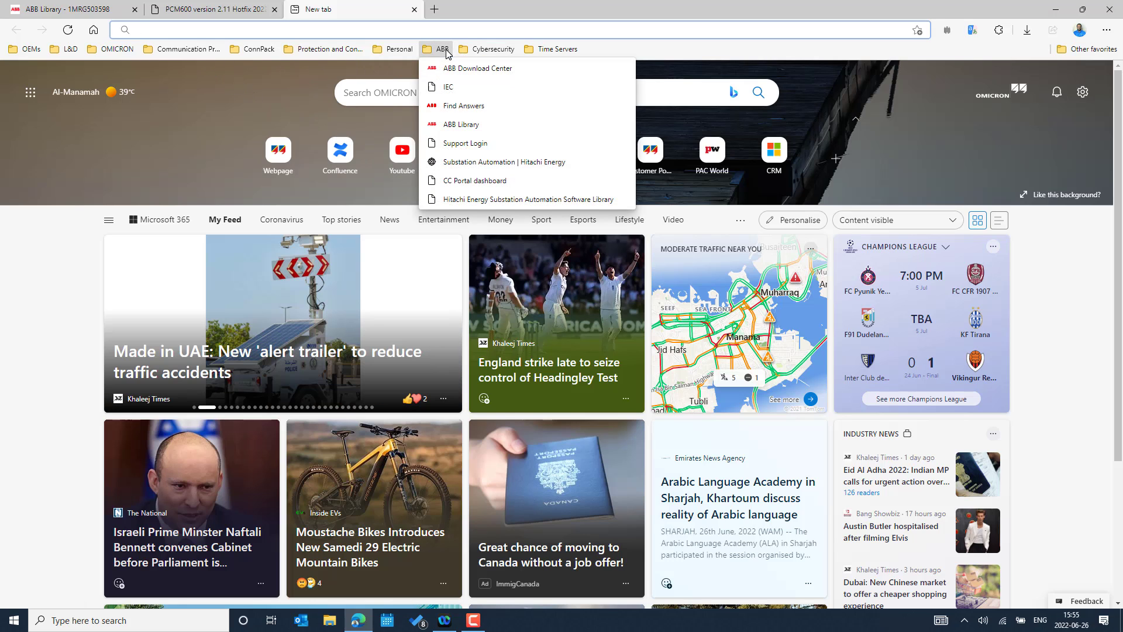
pyautogui.click(474, 200)
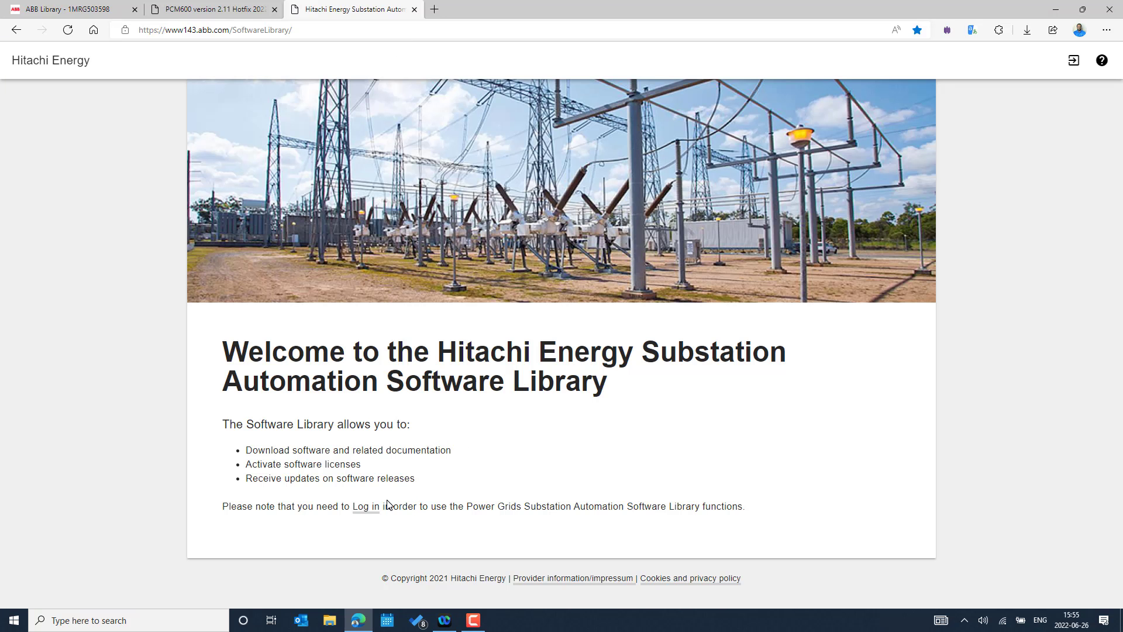
pyautogui.click(369, 508)
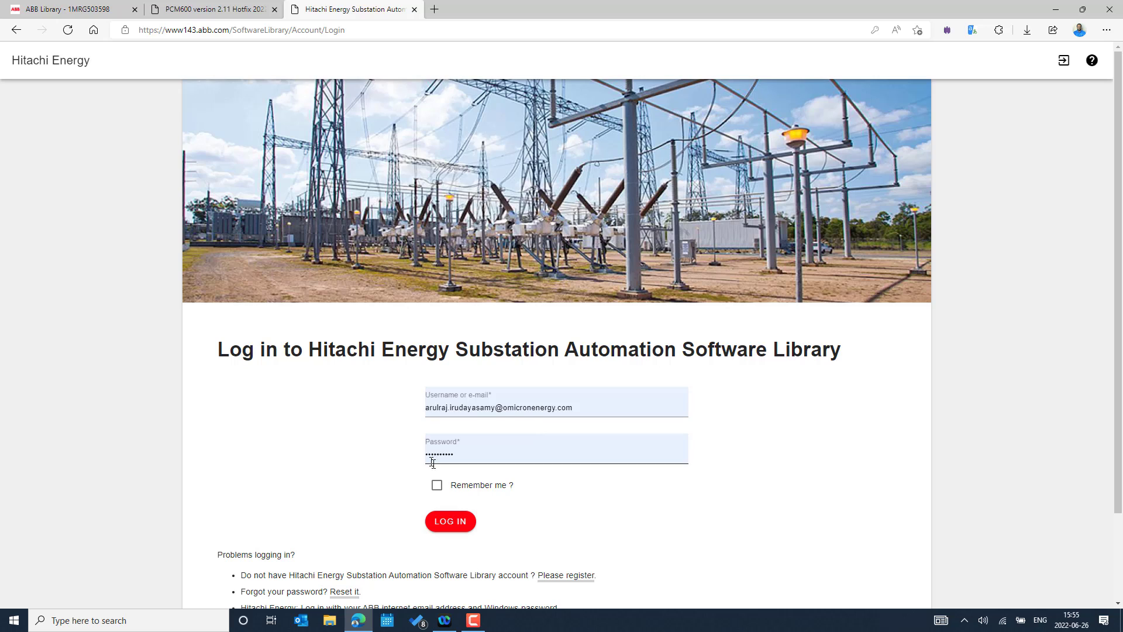
# Open the Software Library registration page in a separate browser tab and examine its personal and account information fields.
pyautogui.rightClick(573, 582)
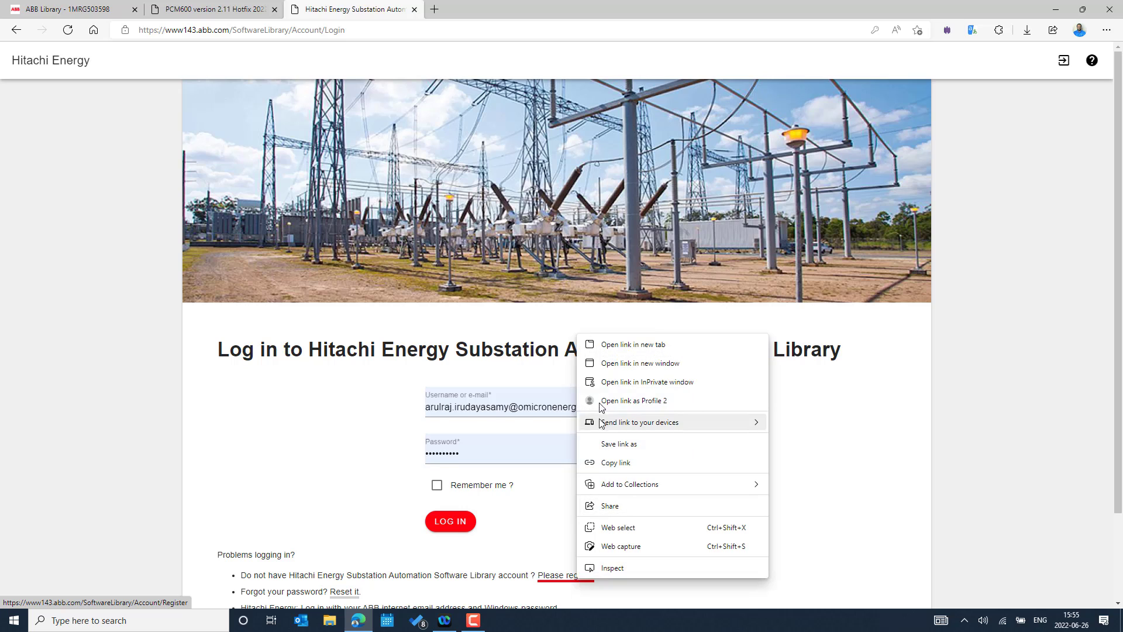
pyautogui.click(621, 351)
pyautogui.click(489, 9)
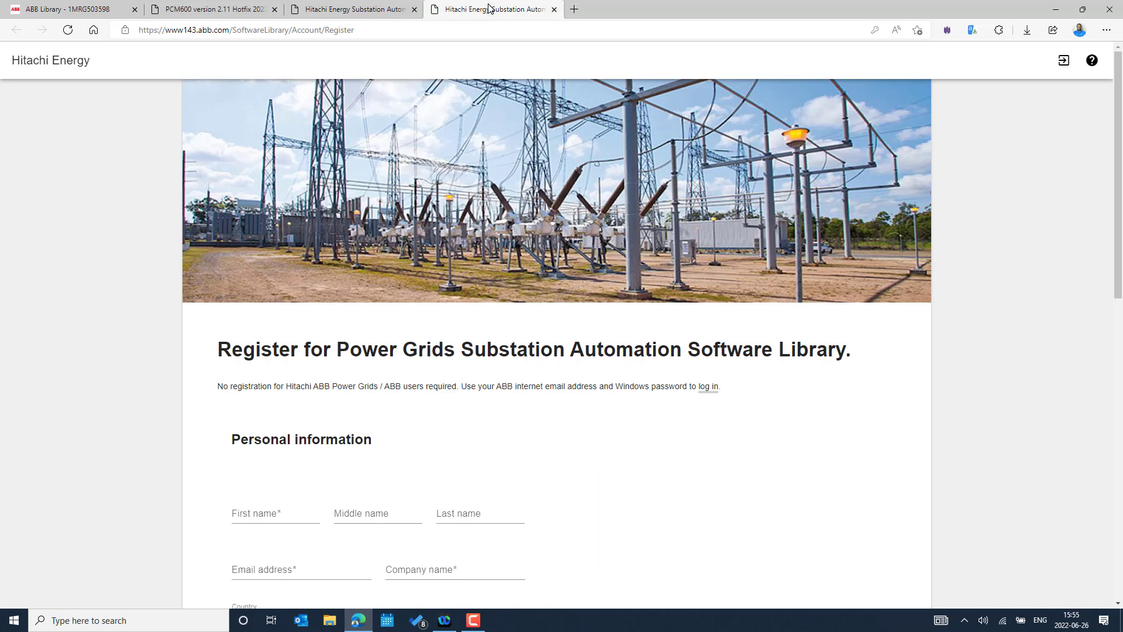
pyautogui.scroll(-4, 471, 451)
pyautogui.scroll(-3, 457, 379)
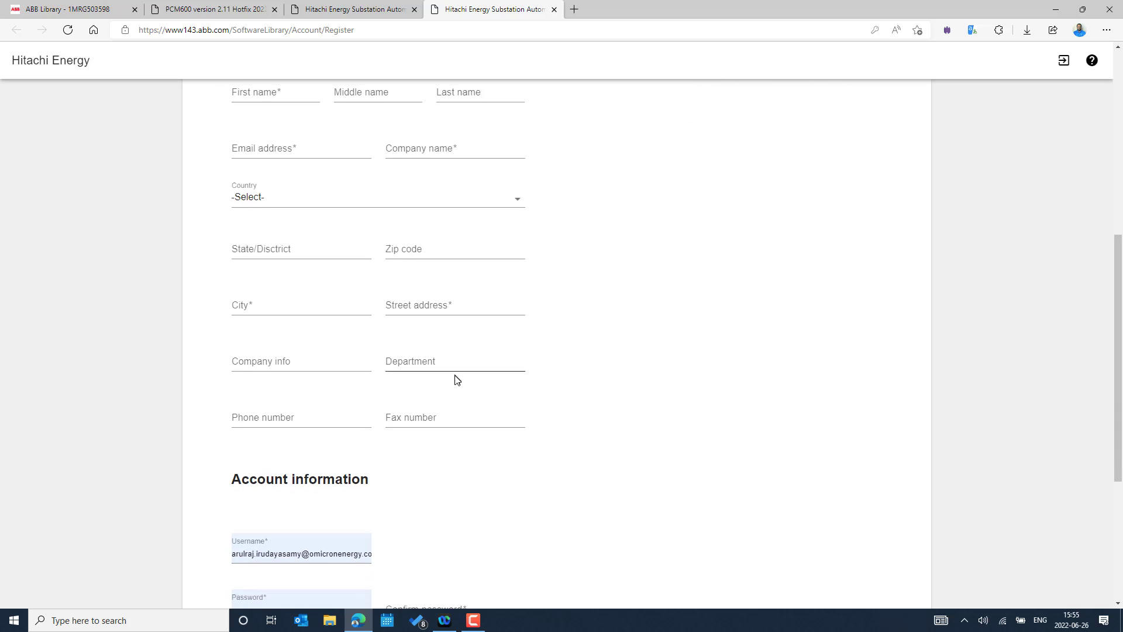
# Return to the Hitachi Energy login page, log in with the prefilled credentials and open the Library of software downloads.
pyautogui.click(356, 11)
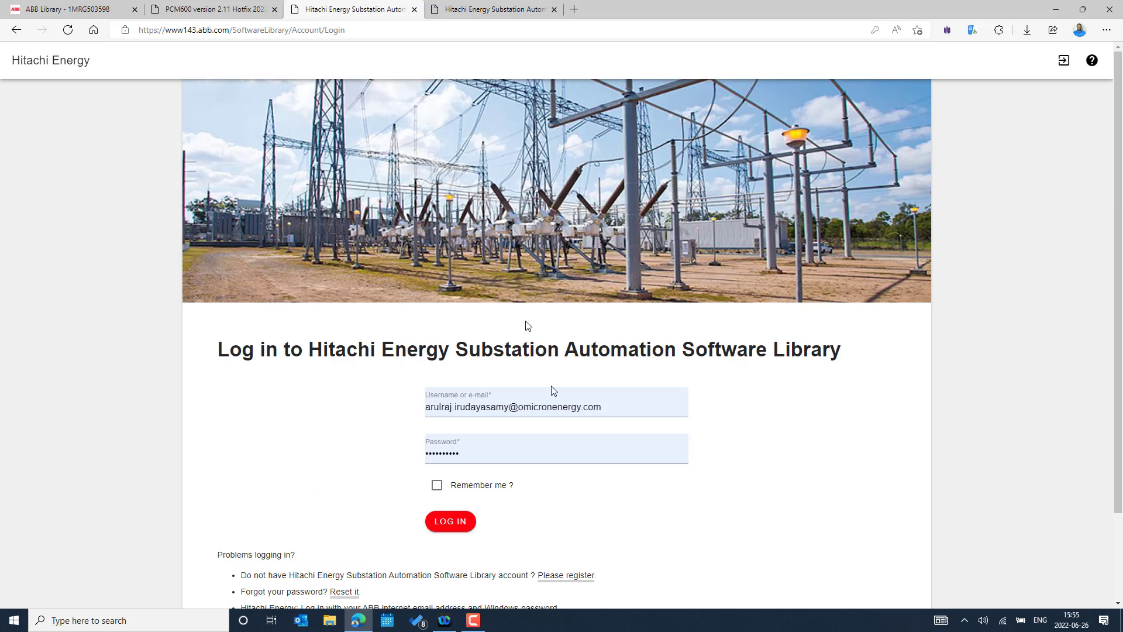
pyautogui.click(451, 522)
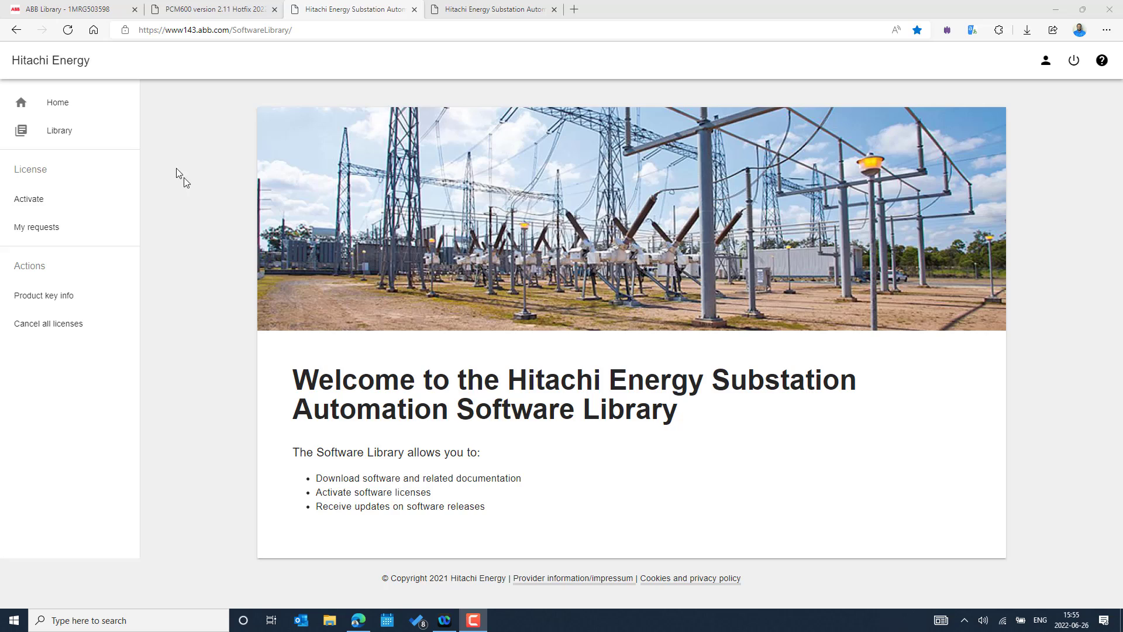
pyautogui.click(64, 134)
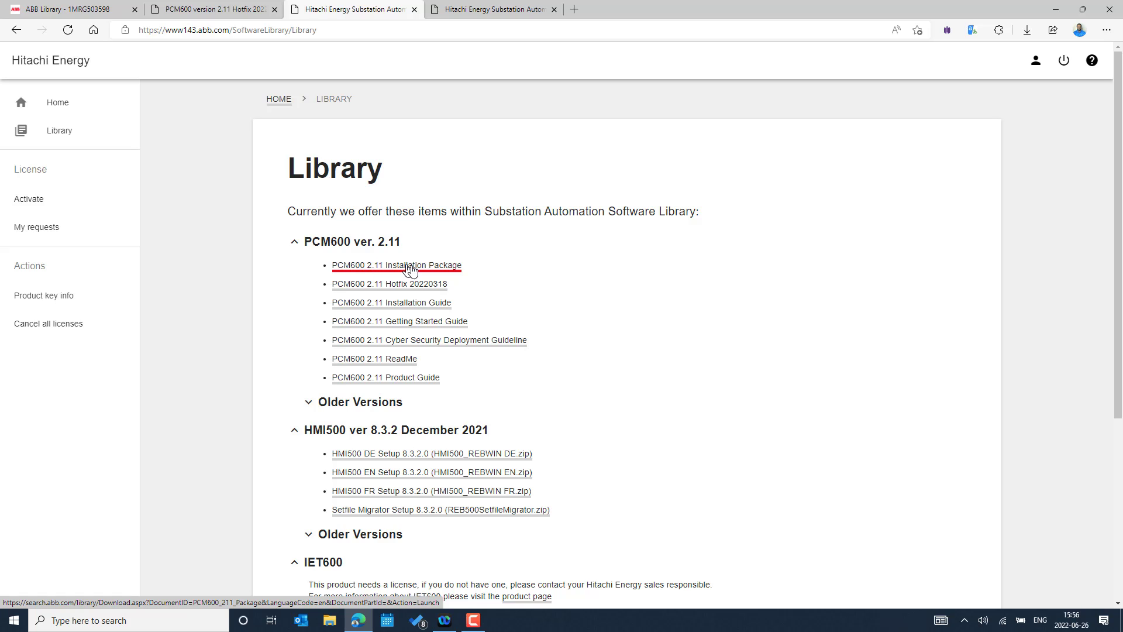
# Expand the older PCM600 versions and the Update Manager entry in the software library to view the available downloads.
pyautogui.scroll(-1, 450, 287)
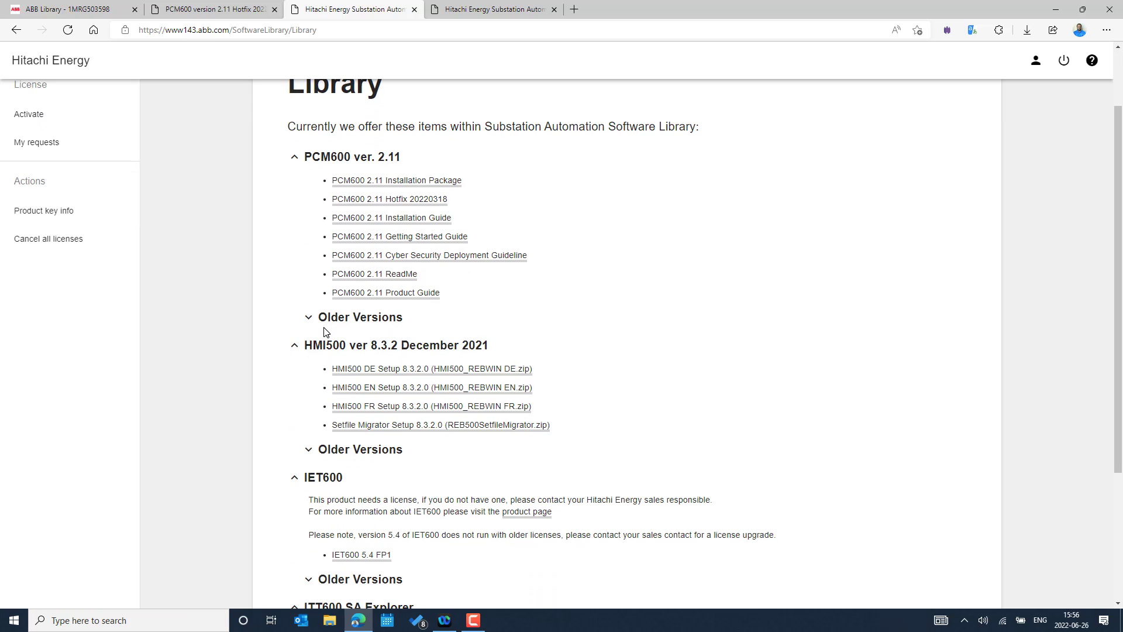
pyautogui.click(309, 317)
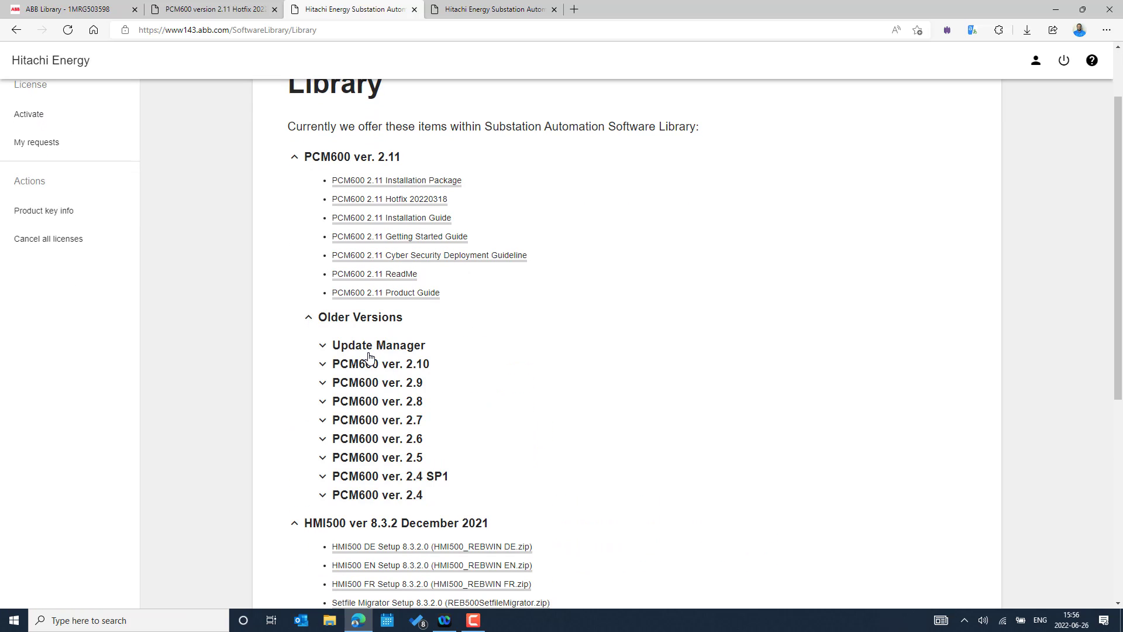
pyautogui.click(323, 346)
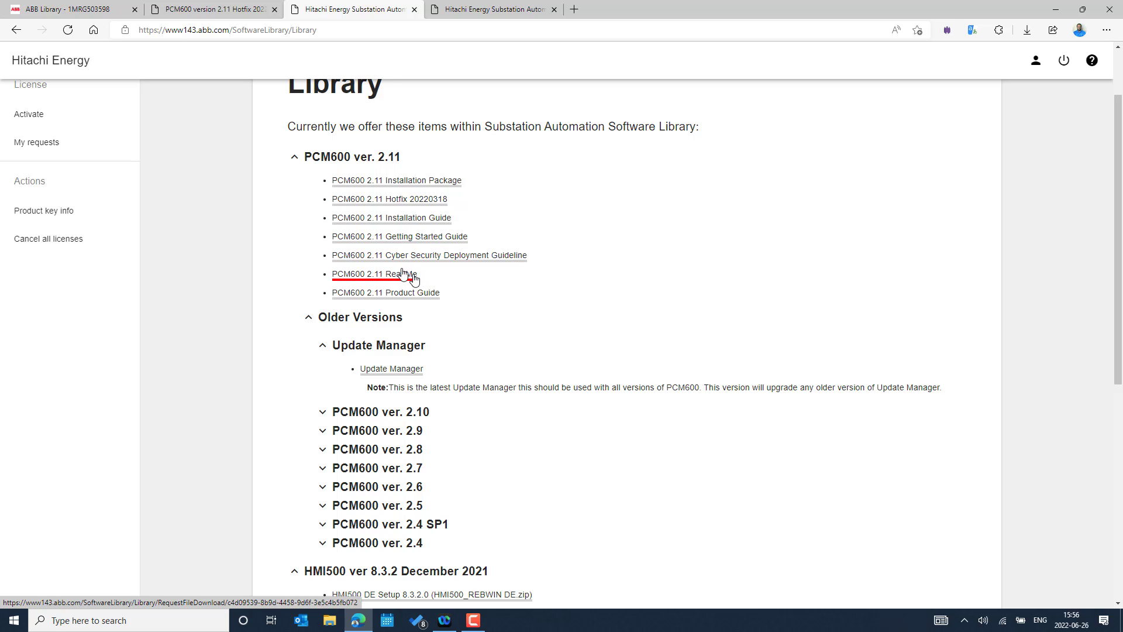
# Collapse the PCM600 ver. 2.11, HMI500 ver 8.3.2 and IET600 sections of the library list.
pyautogui.click(296, 159)
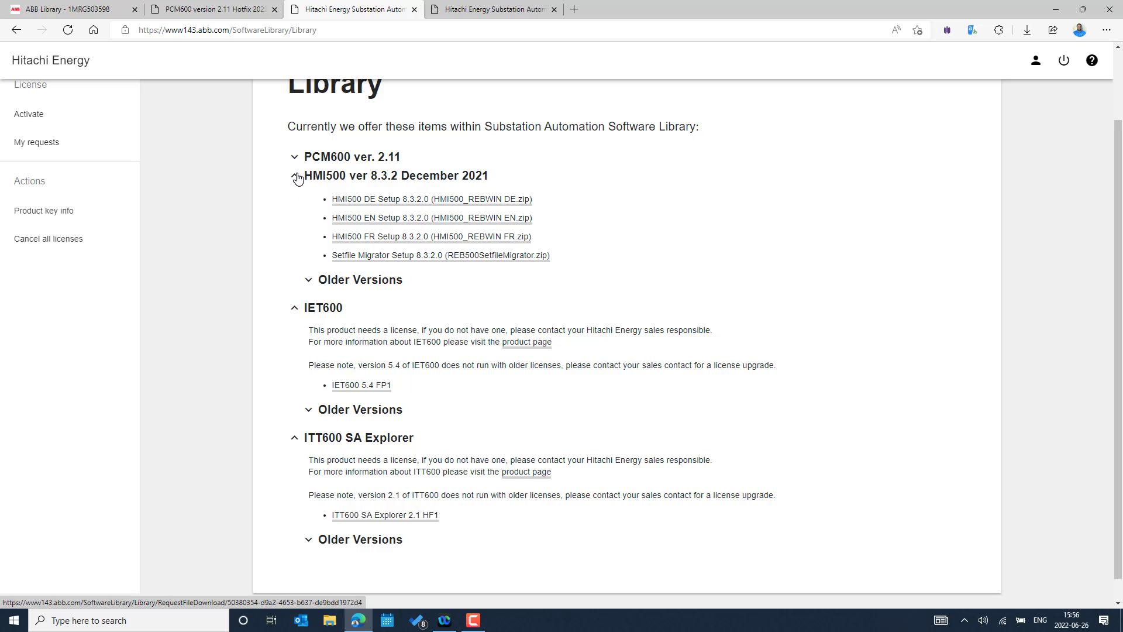
pyautogui.click(297, 177)
pyautogui.click(299, 280)
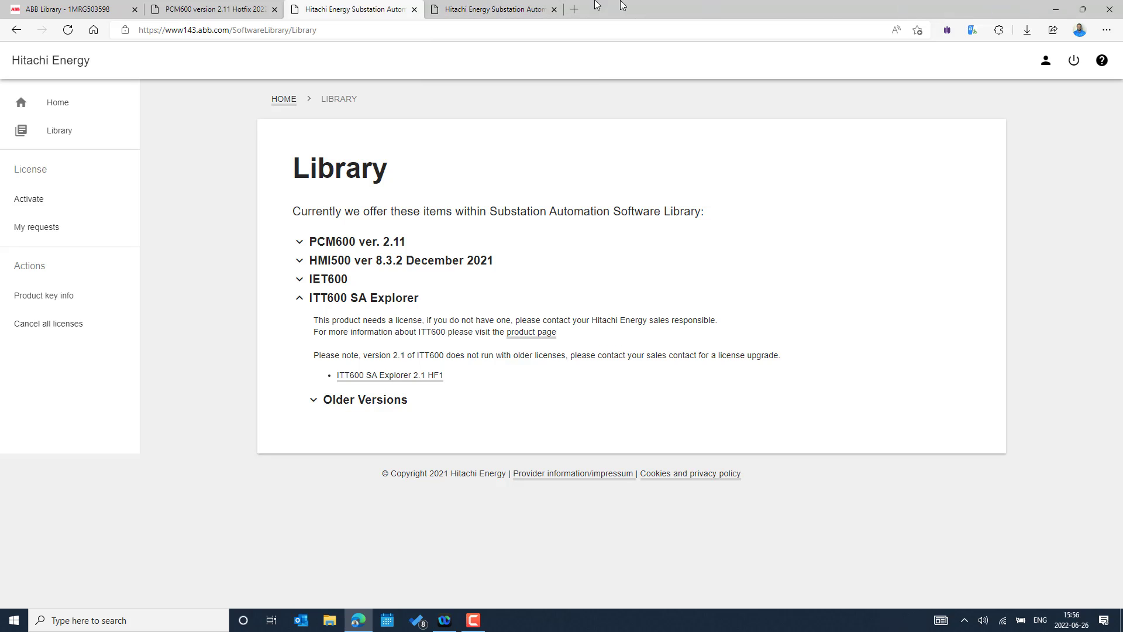
# Revisit the open registration and release note pages, return to the ABB Library document page and minimize the browser.
pyautogui.click(512, 6)
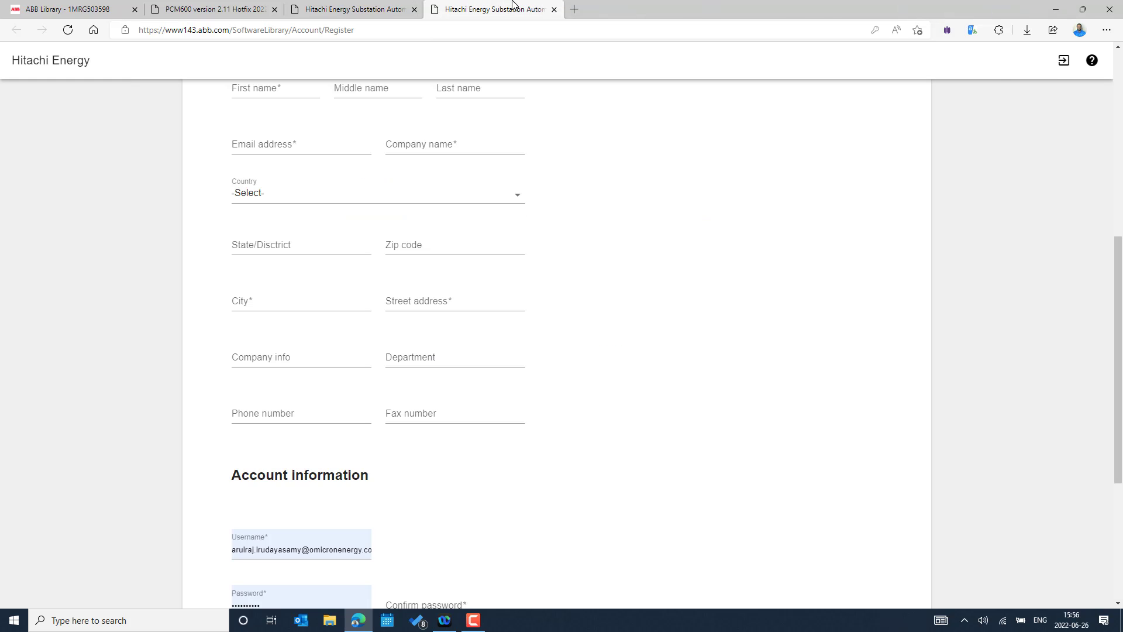
pyautogui.click(219, 9)
pyautogui.click(100, 9)
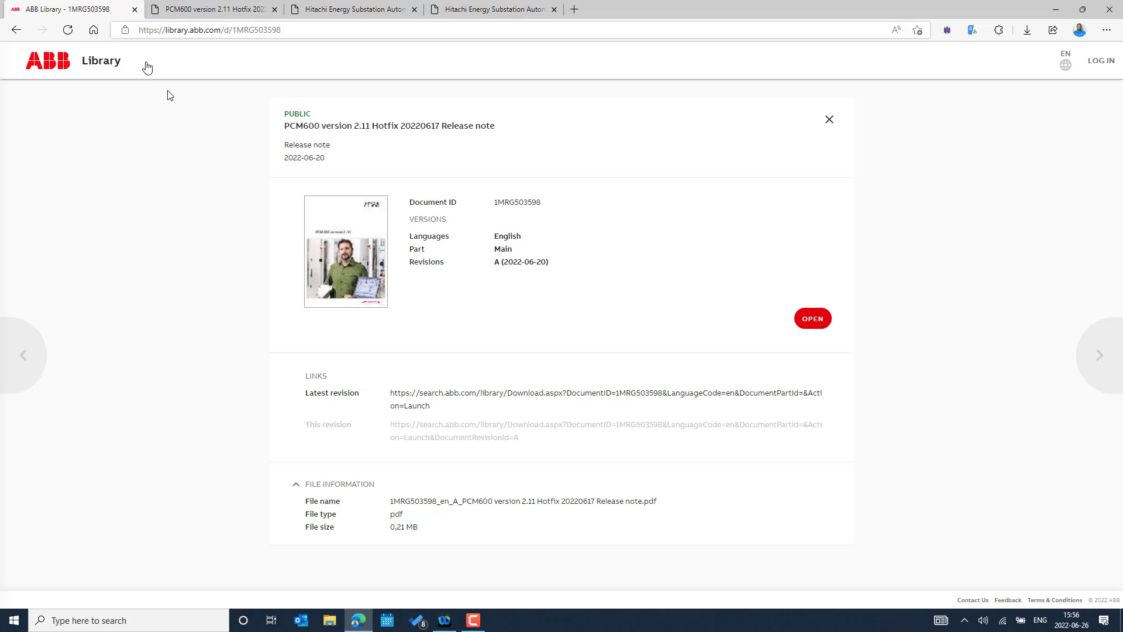
pyautogui.click(1056, 9)
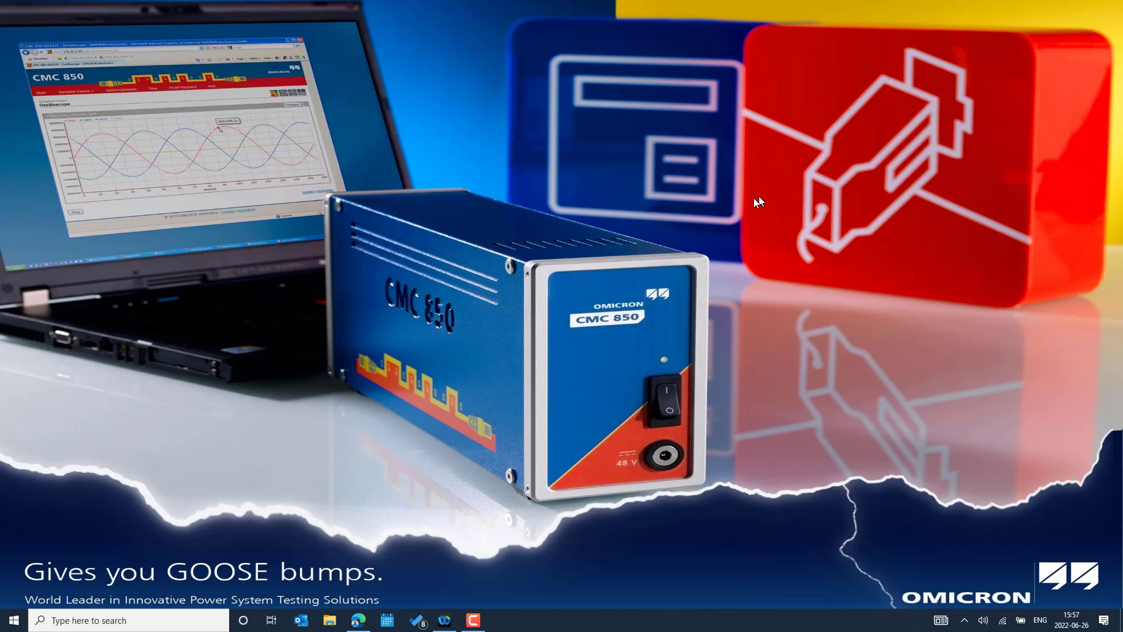